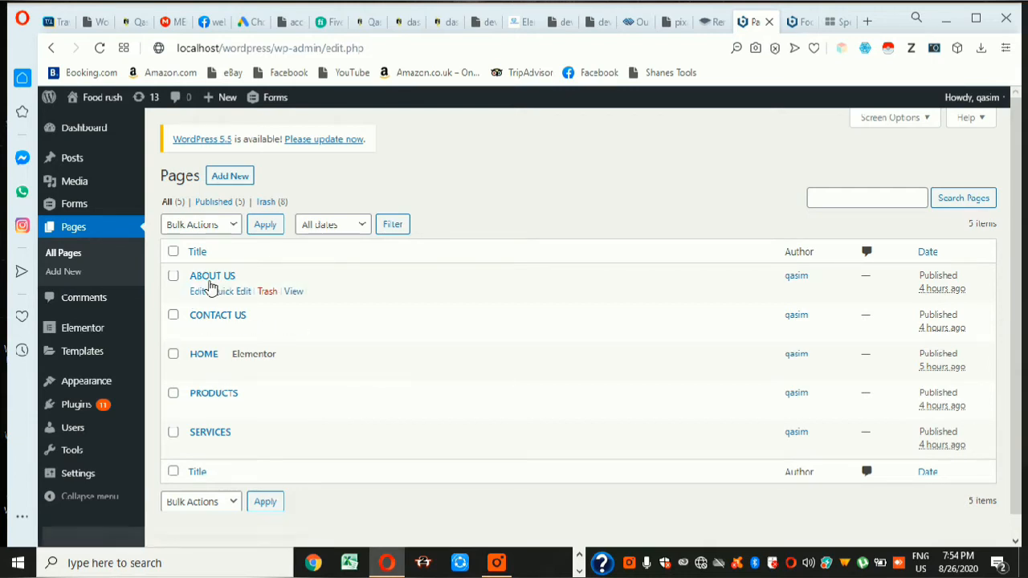
# Open the HOME page for editing with Elementor.
pyautogui.click(196, 372)
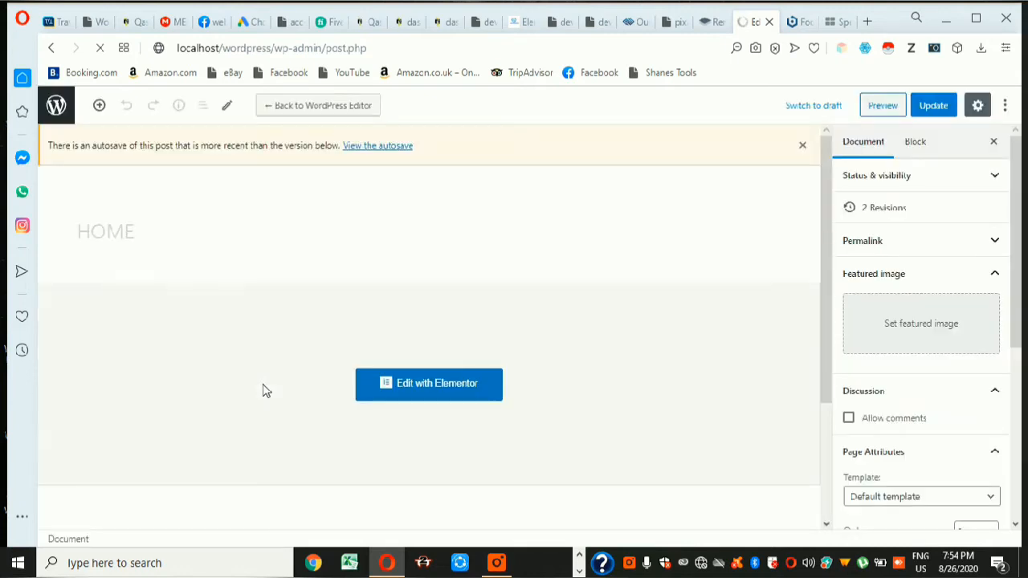
pyautogui.click(419, 388)
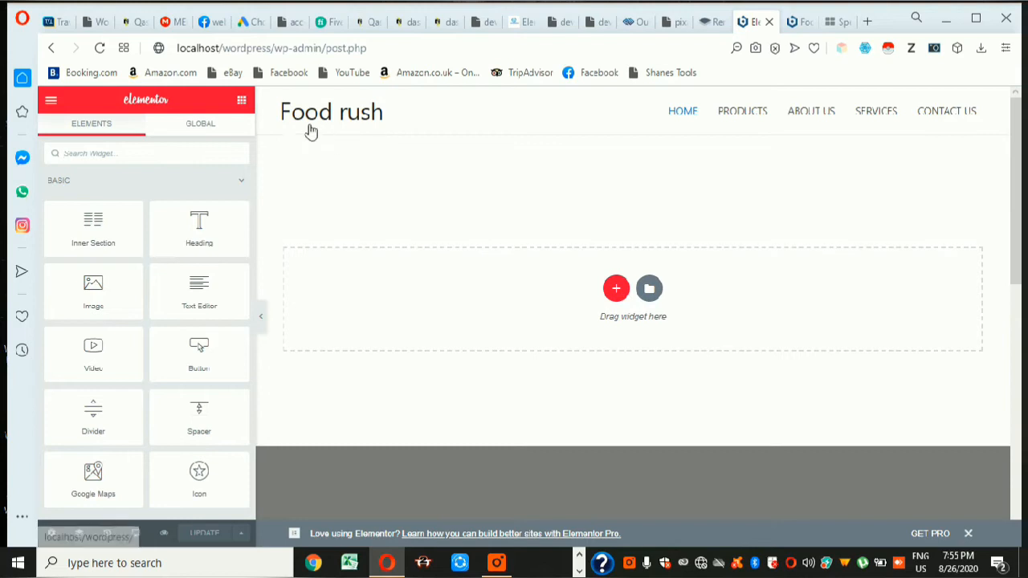
# Add a new section with two equal columns to the empty page area.
pyautogui.scroll(-4, 610, 420)
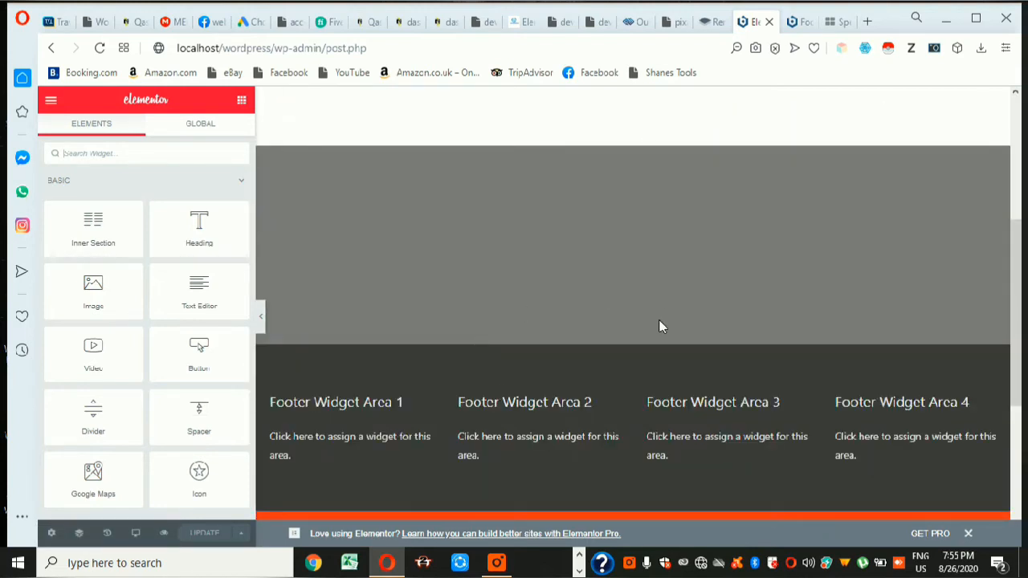
pyautogui.scroll(2, 532, 380)
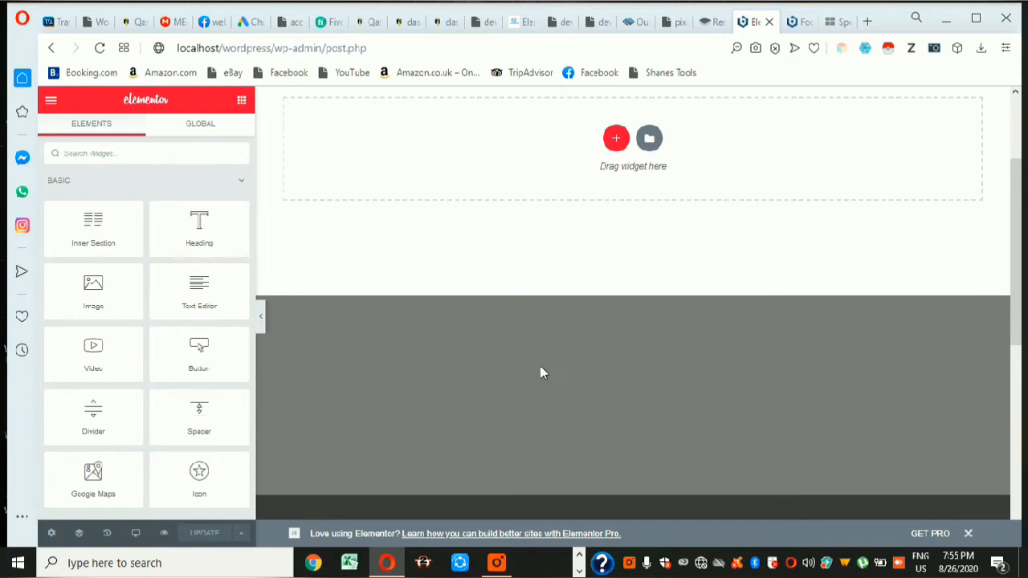
pyautogui.scroll(2, 846, 283)
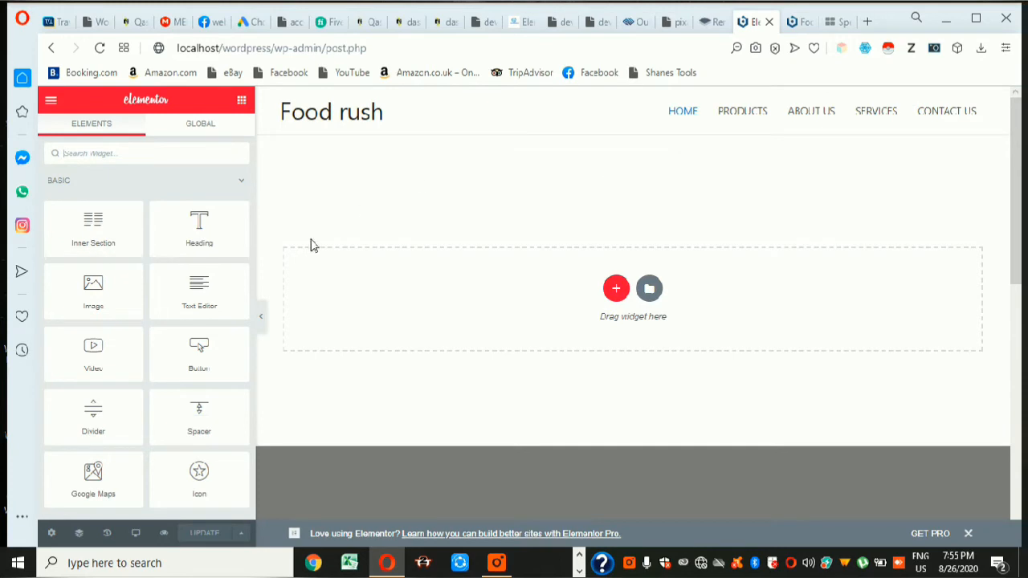
pyautogui.click(616, 289)
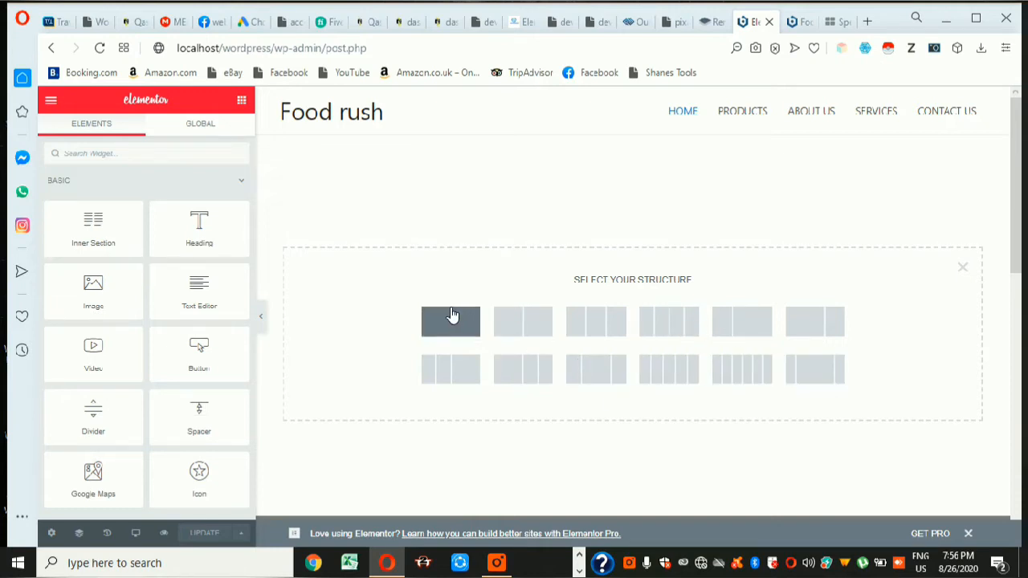
pyautogui.click(527, 324)
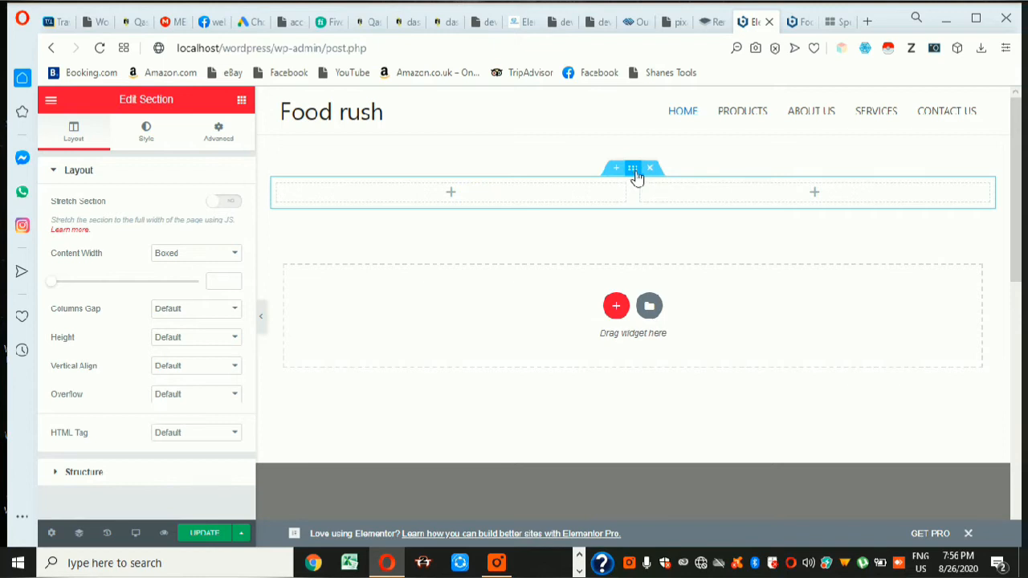
# Examine the layout, style and advanced settings available for the new section and its two columns.
pyautogui.scroll(-1, 104, 251)
pyautogui.scroll(1, 100, 320)
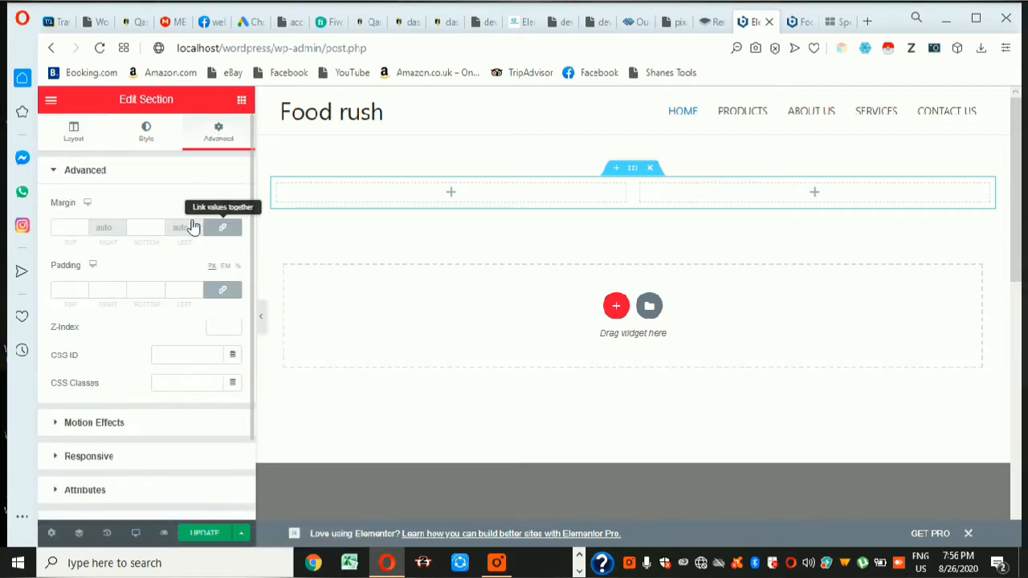
pyautogui.click(81, 143)
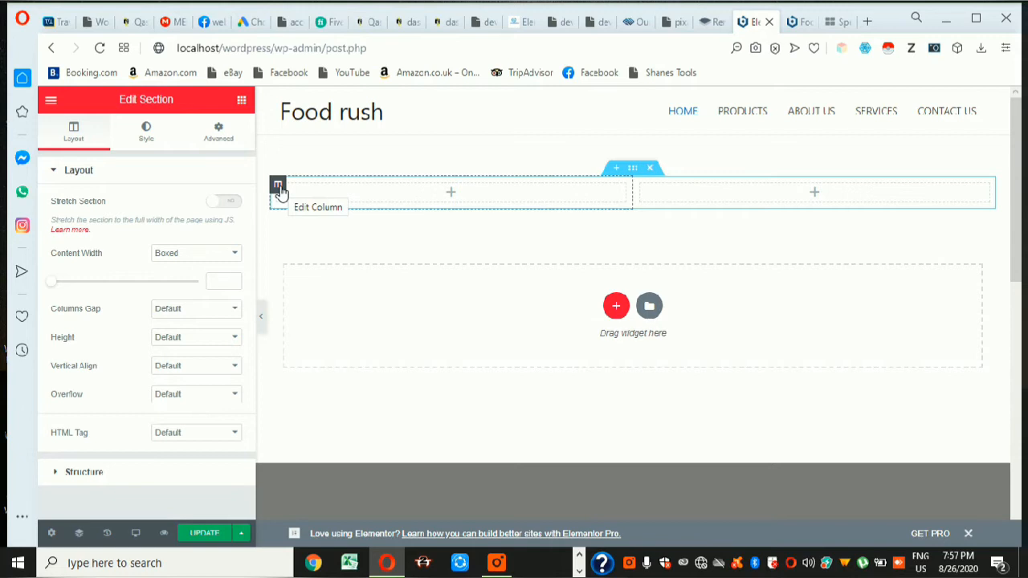
pyautogui.click(278, 186)
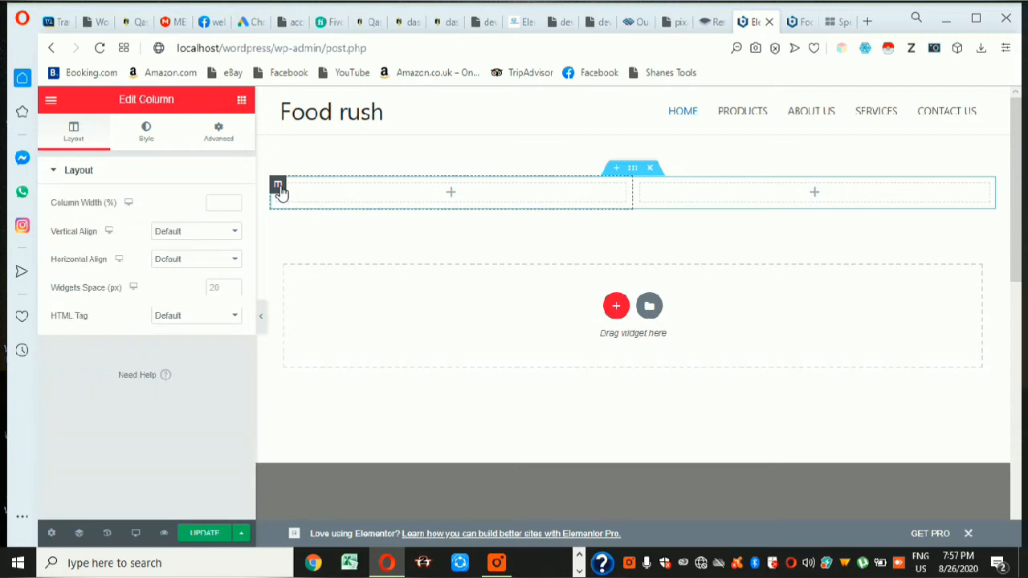
pyautogui.click(147, 135)
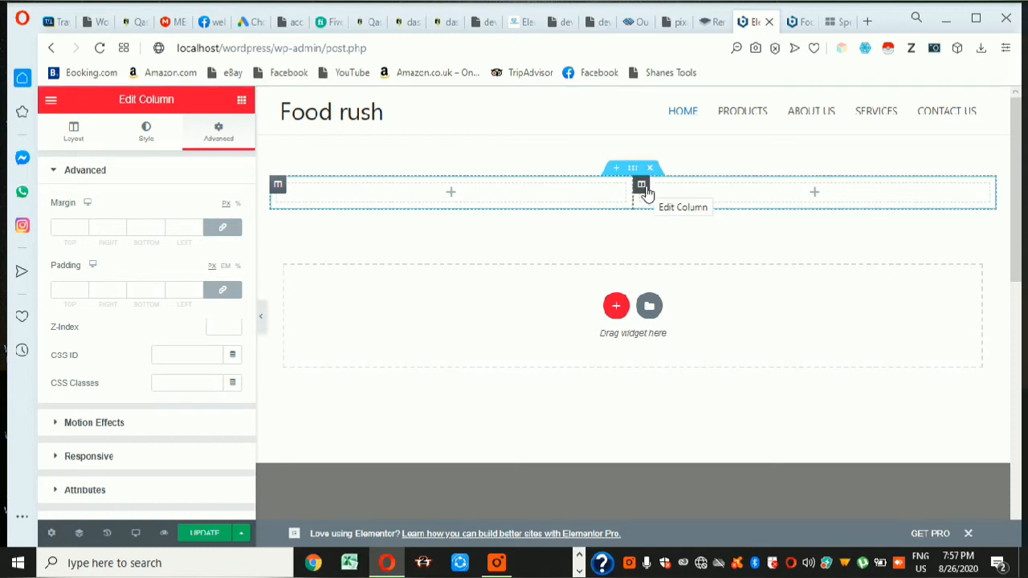
pyautogui.click(645, 189)
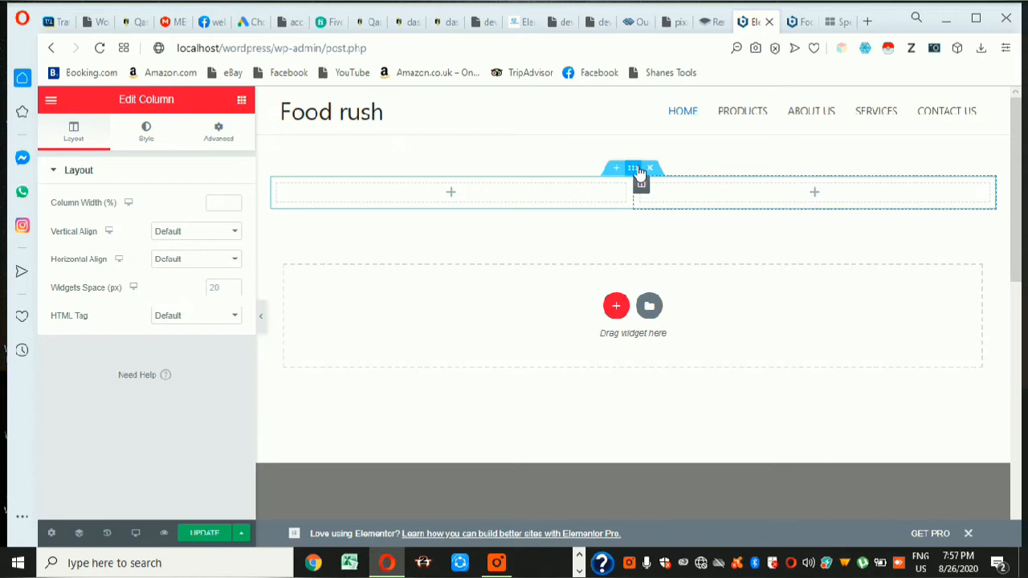
pyautogui.click(634, 171)
pyautogui.scroll(-2, 202, 262)
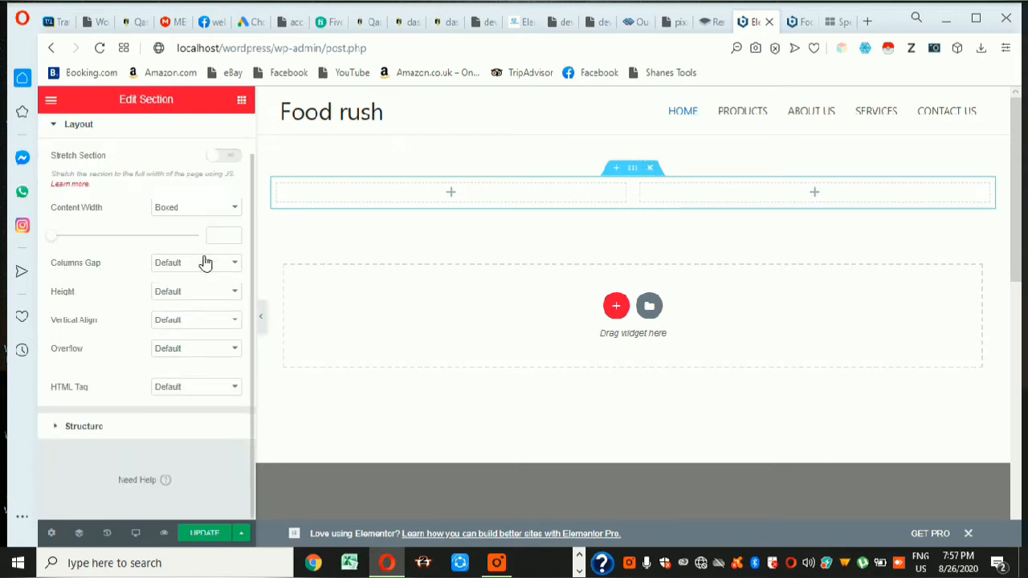
pyautogui.scroll(2, 109, 320)
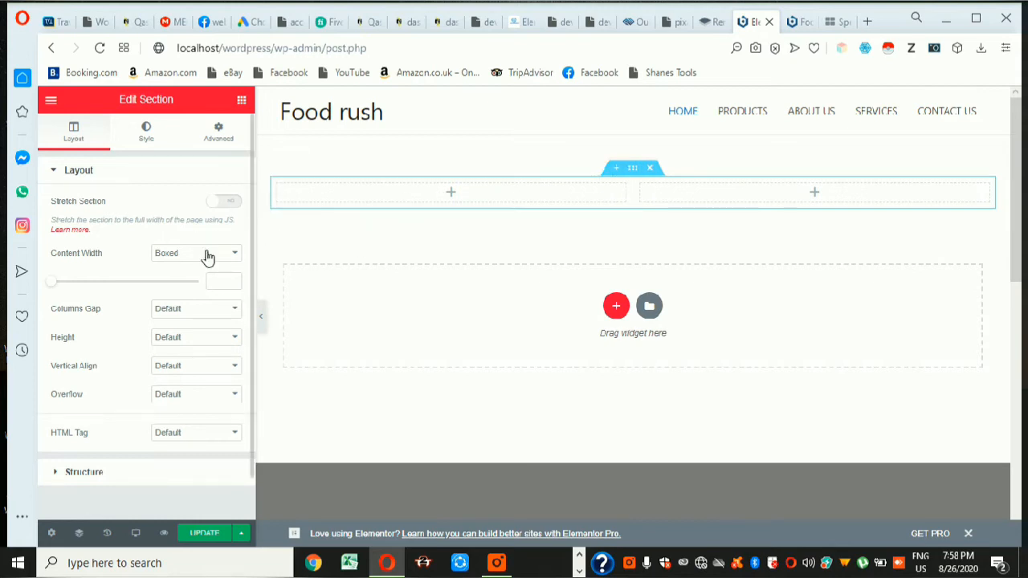
# Set the section's content width to Full Width and check the live Home page.
pyautogui.scroll(-1, 168, 220)
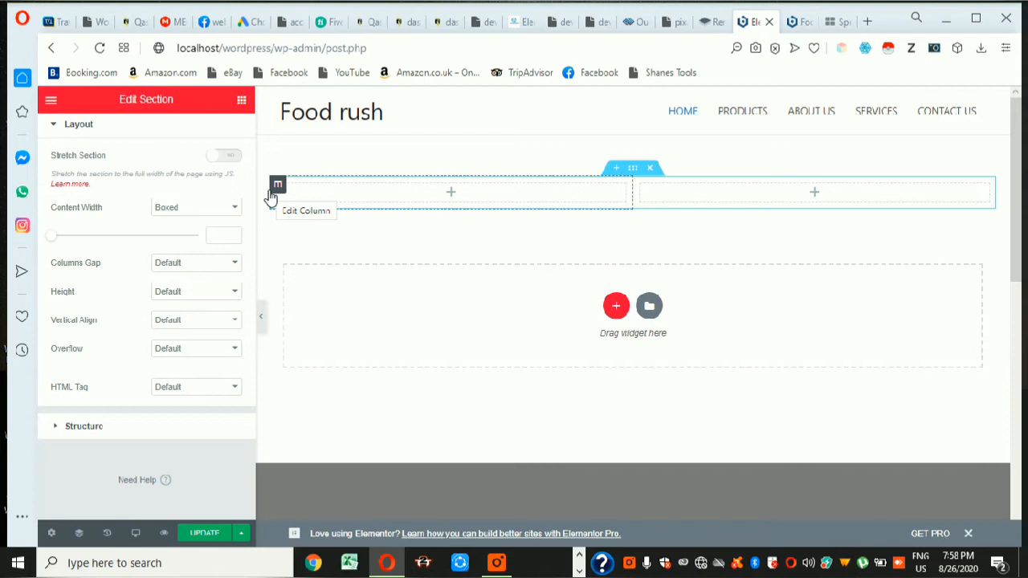
pyautogui.click(211, 209)
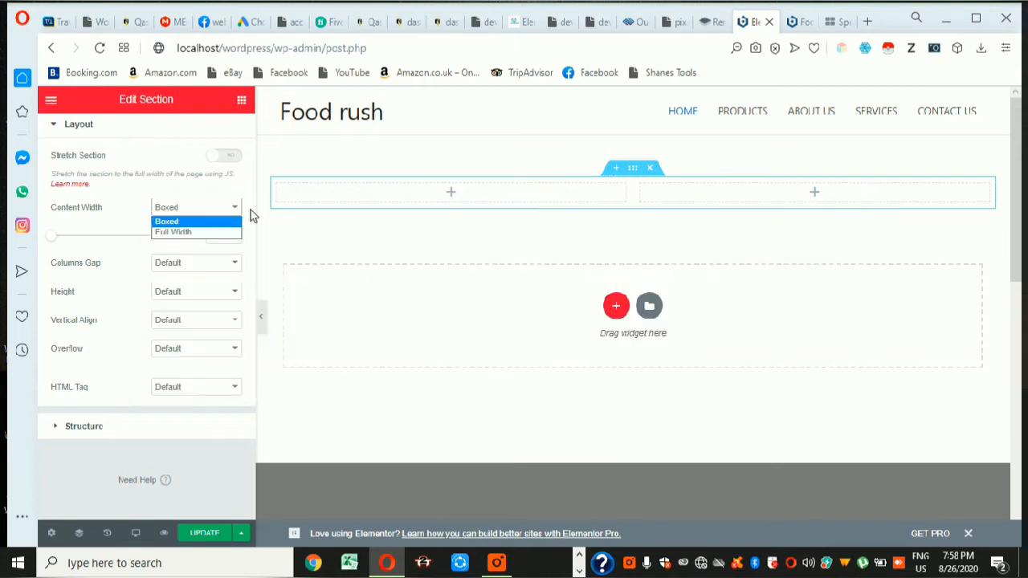
pyautogui.click(204, 233)
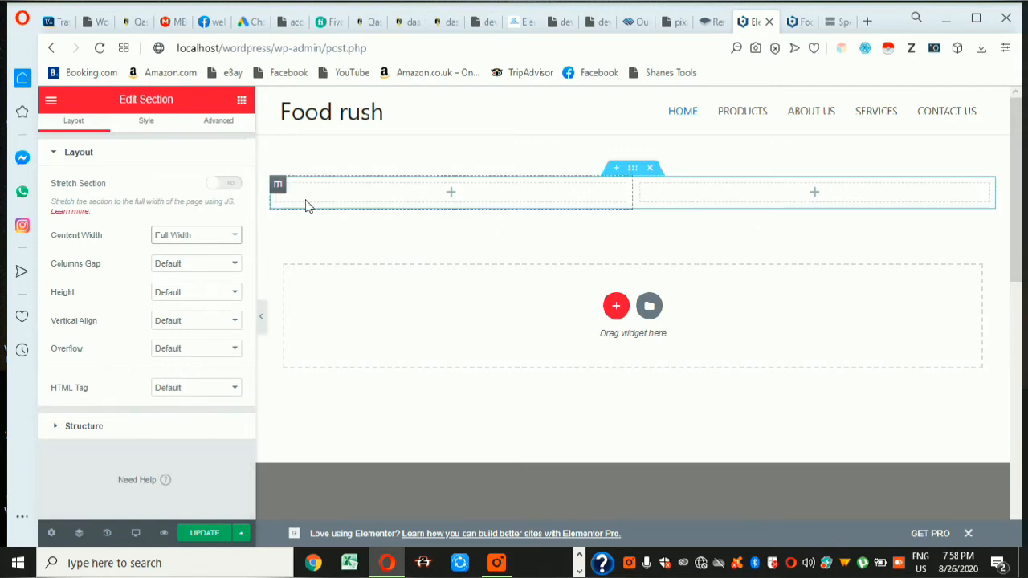
pyautogui.click(214, 240)
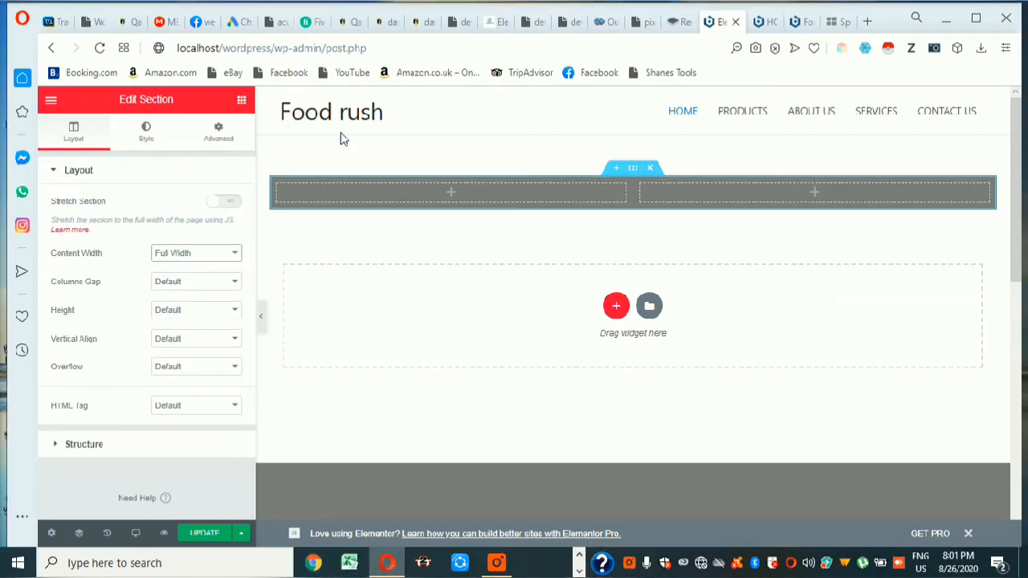
pyautogui.click(759, 22)
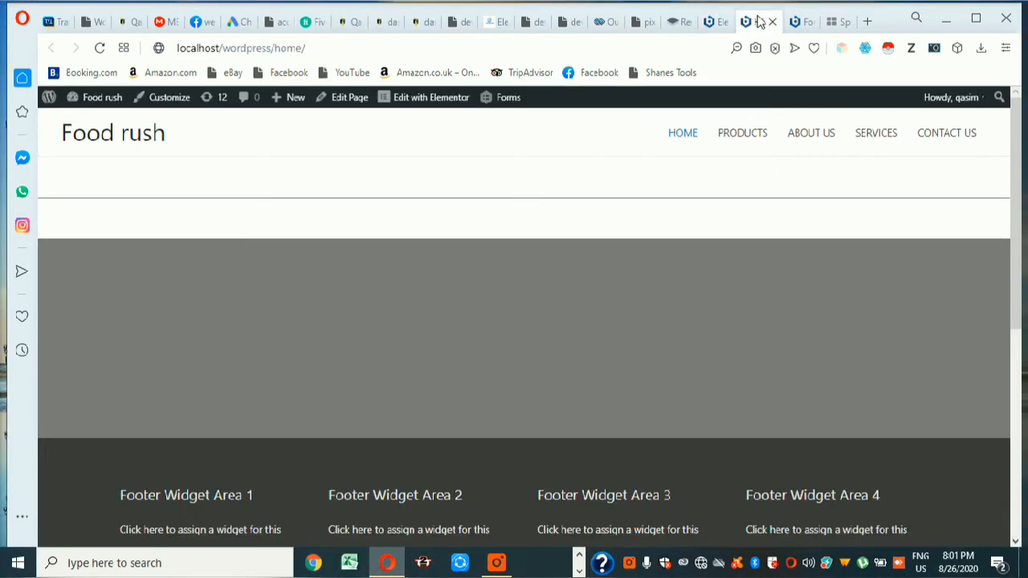
pyautogui.click(717, 22)
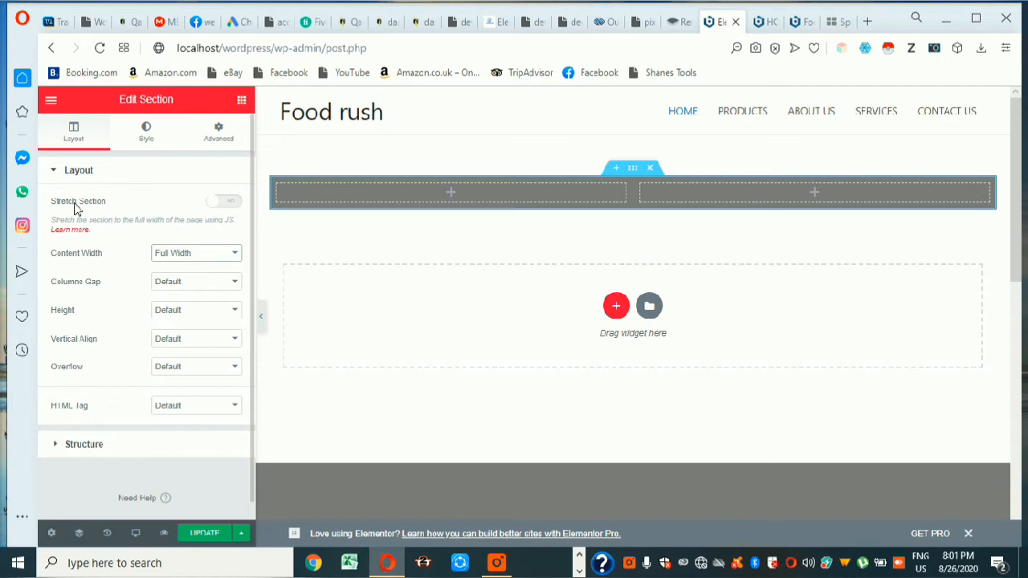
# Turn on Stretch Section and compare the Boxed and Full Width content width options.
pyautogui.click(223, 204)
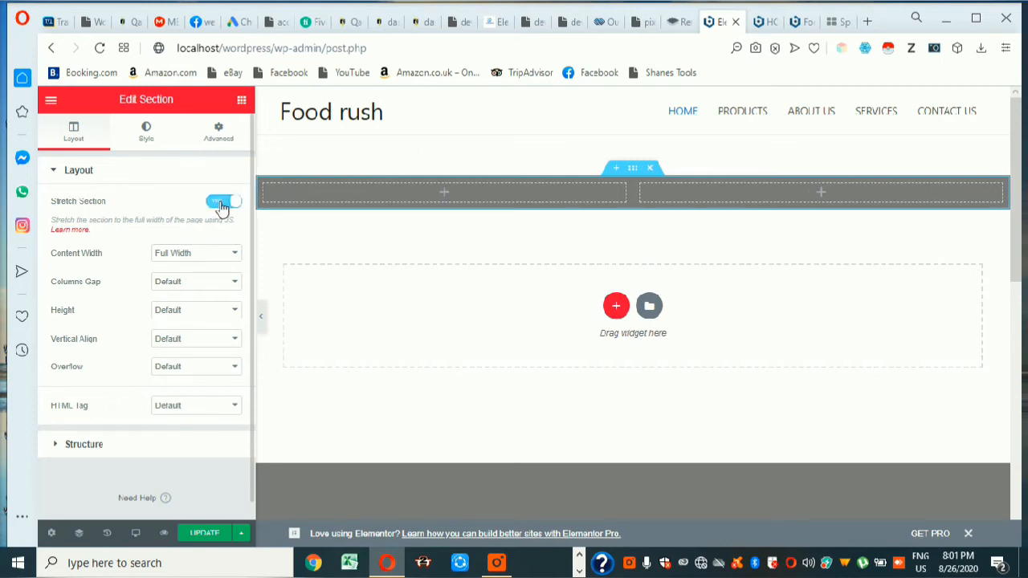
pyautogui.click(206, 256)
pyautogui.click(206, 268)
pyautogui.click(202, 254)
pyautogui.click(206, 279)
pyautogui.click(213, 260)
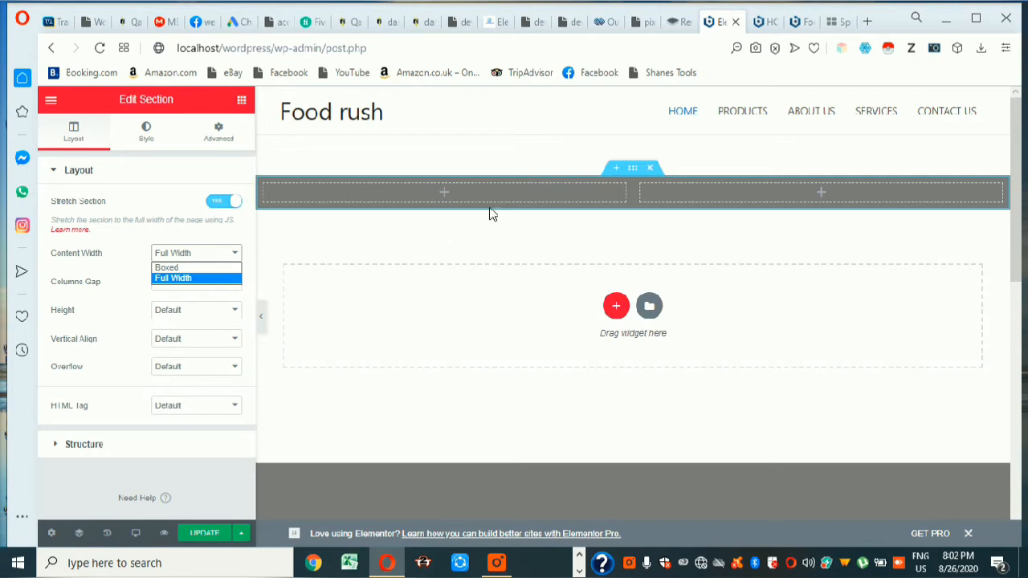
pyautogui.click(193, 255)
# Turn off Stretch Section, save the page and reload the live Home page to compare the section's width.
pyautogui.click(223, 202)
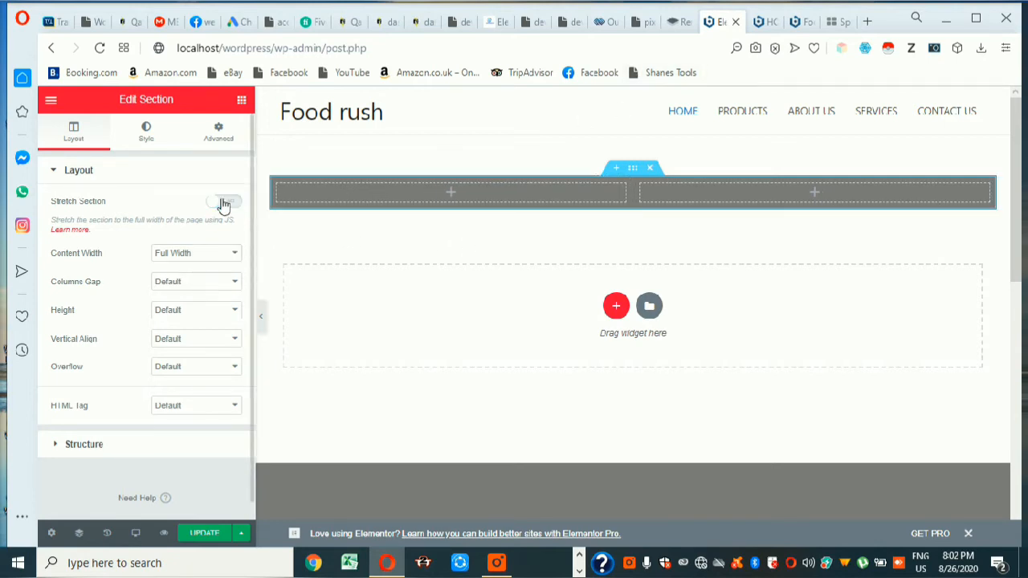
pyautogui.click(207, 534)
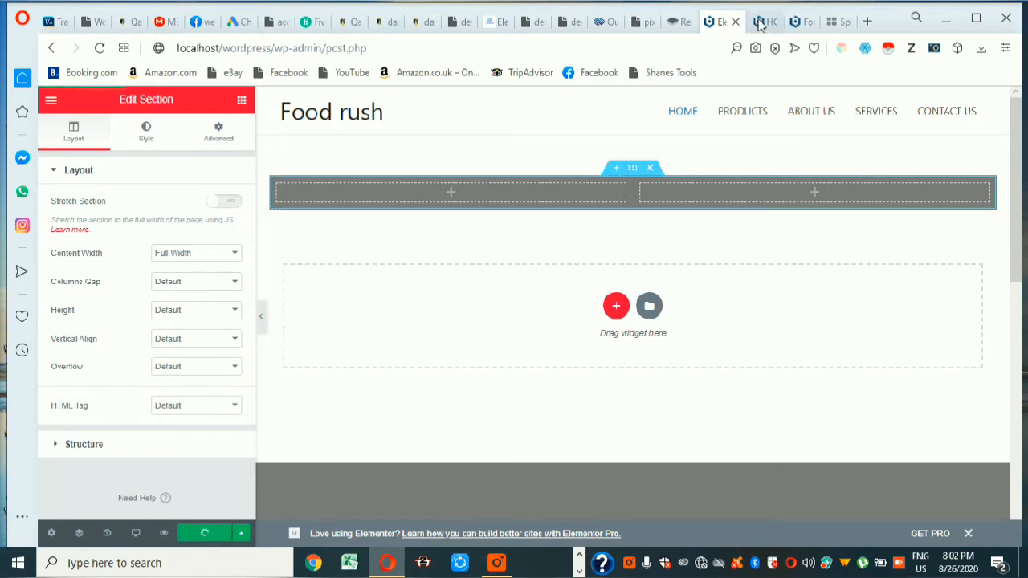
pyautogui.click(759, 23)
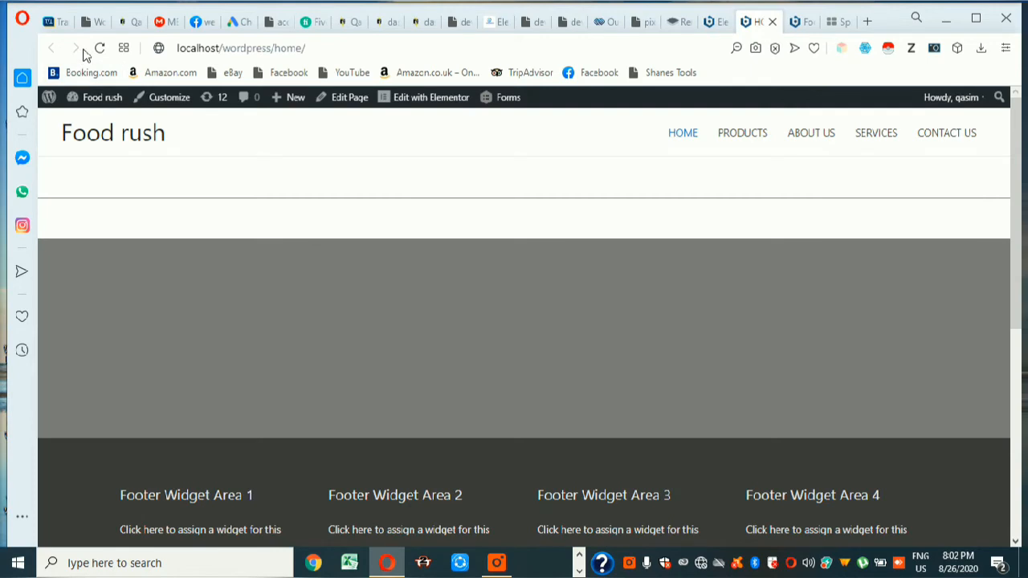
pyautogui.click(97, 50)
# Turn Stretch Section back on, update the page and reload the live Home page.
pyautogui.click(717, 22)
pyautogui.click(224, 202)
pyautogui.click(205, 534)
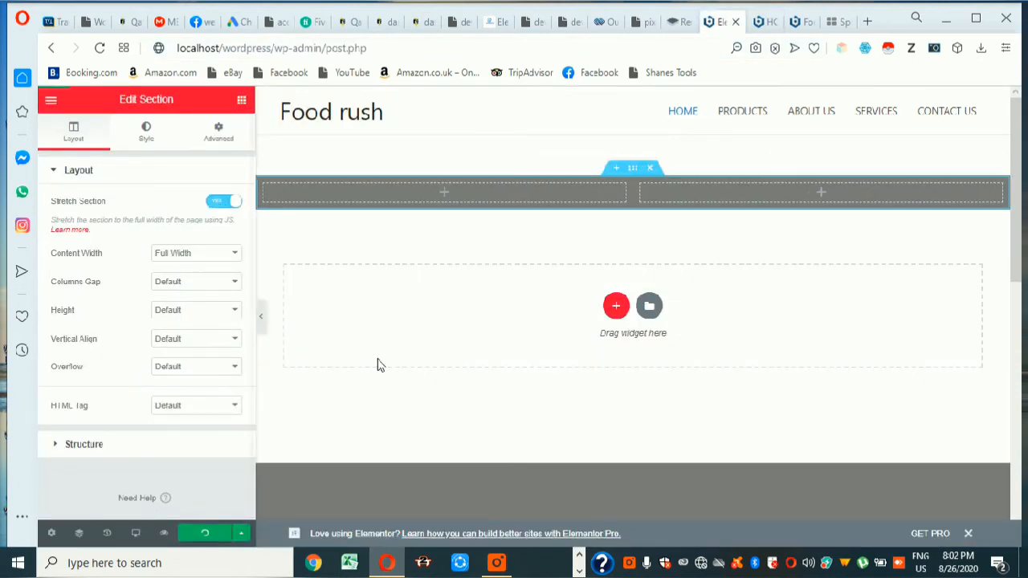
pyautogui.click(756, 23)
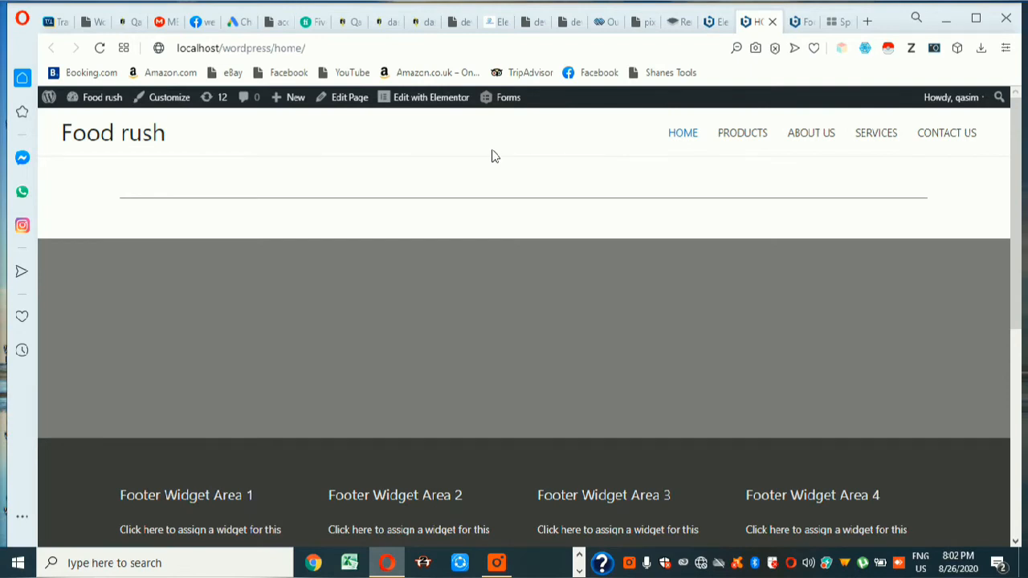
pyautogui.press('F5')
# Back in the Elementor editor, set the section's content width to Boxed.
pyautogui.click(726, 19)
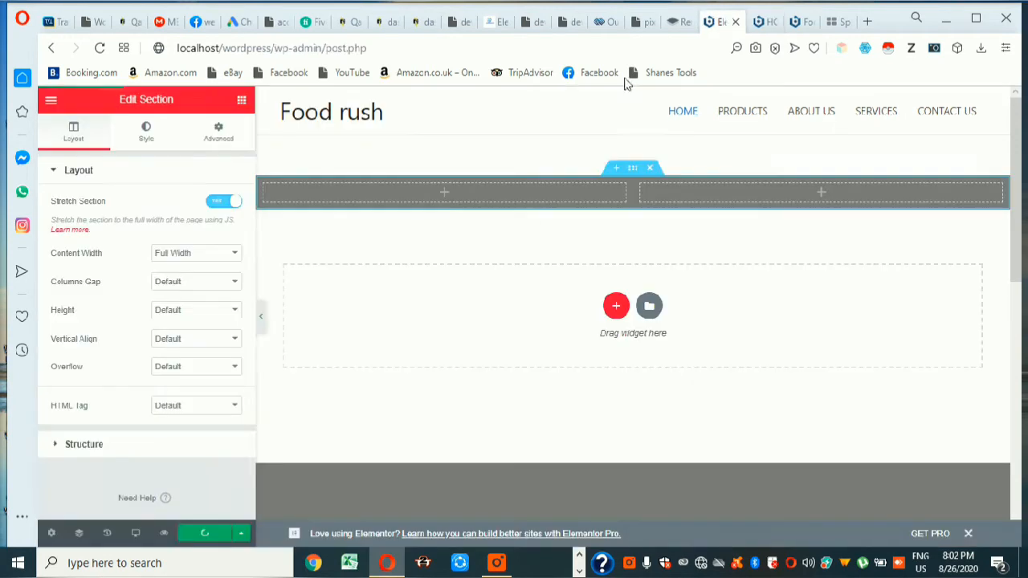
pyautogui.click(165, 257)
pyautogui.click(165, 258)
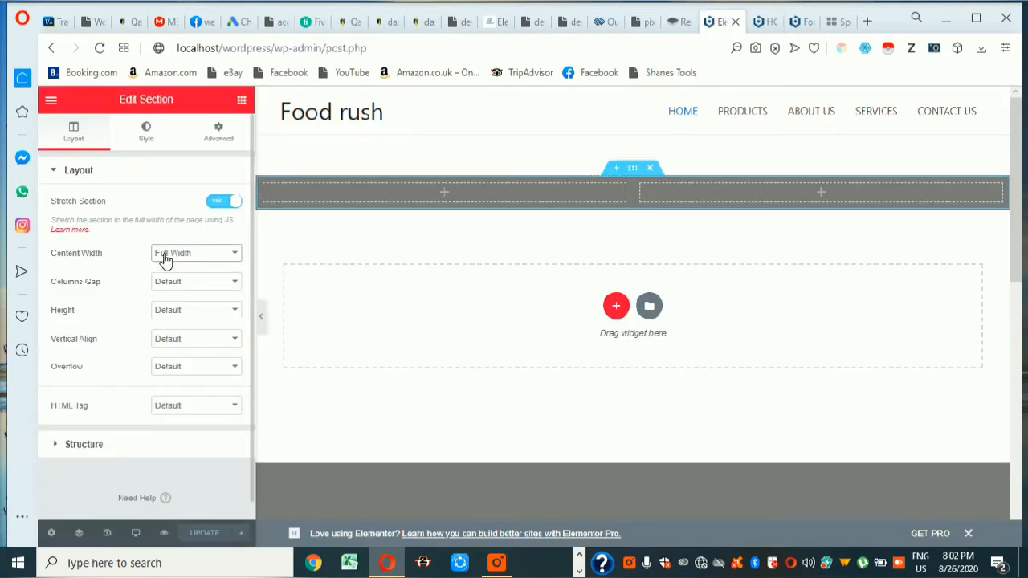
pyautogui.click(165, 257)
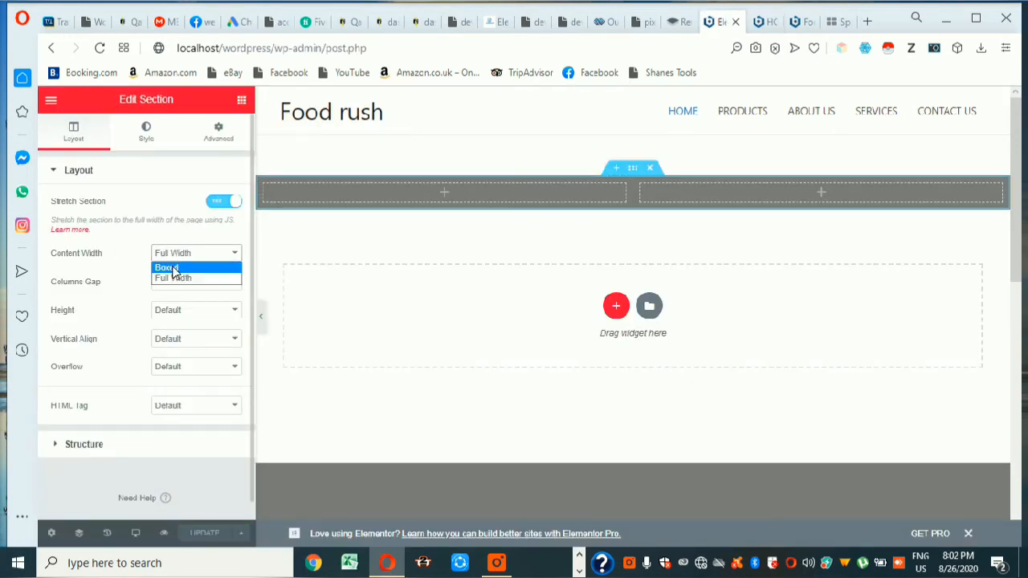
pyautogui.click(172, 267)
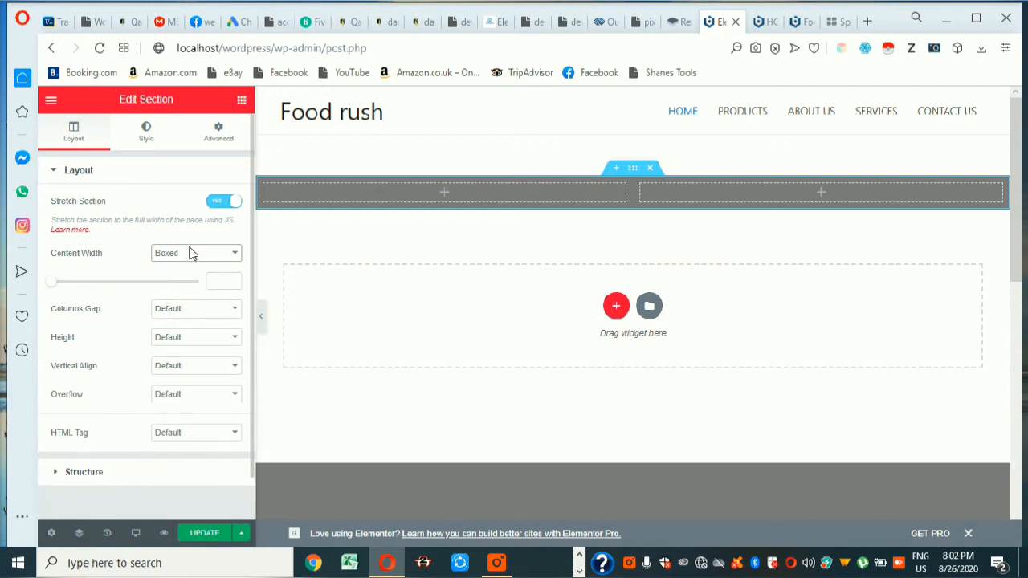
# Try the No Gap and Wider column gaps on the section and return the setting to Default.
pyautogui.scroll(-1, 193, 257)
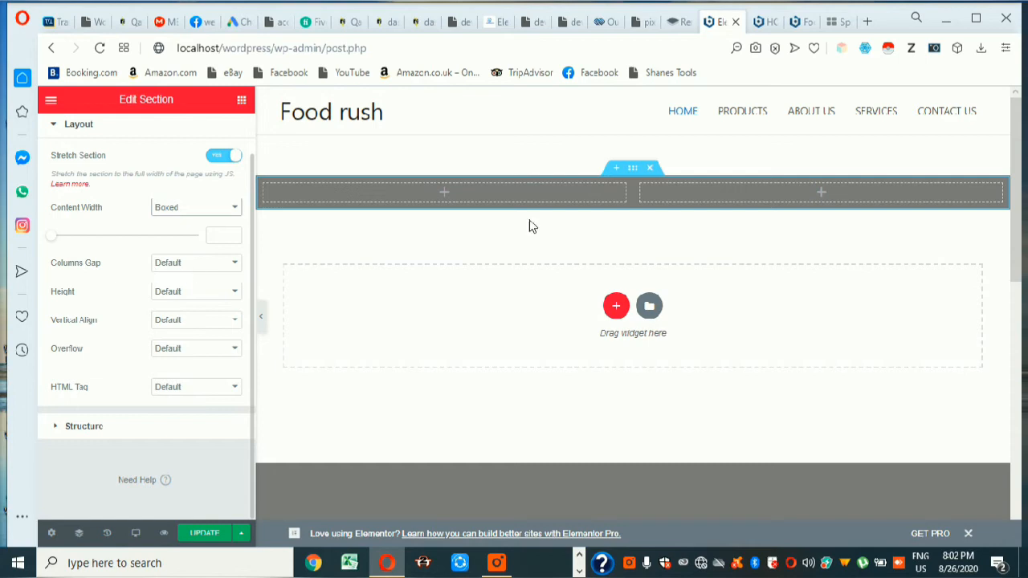
pyautogui.click(228, 263)
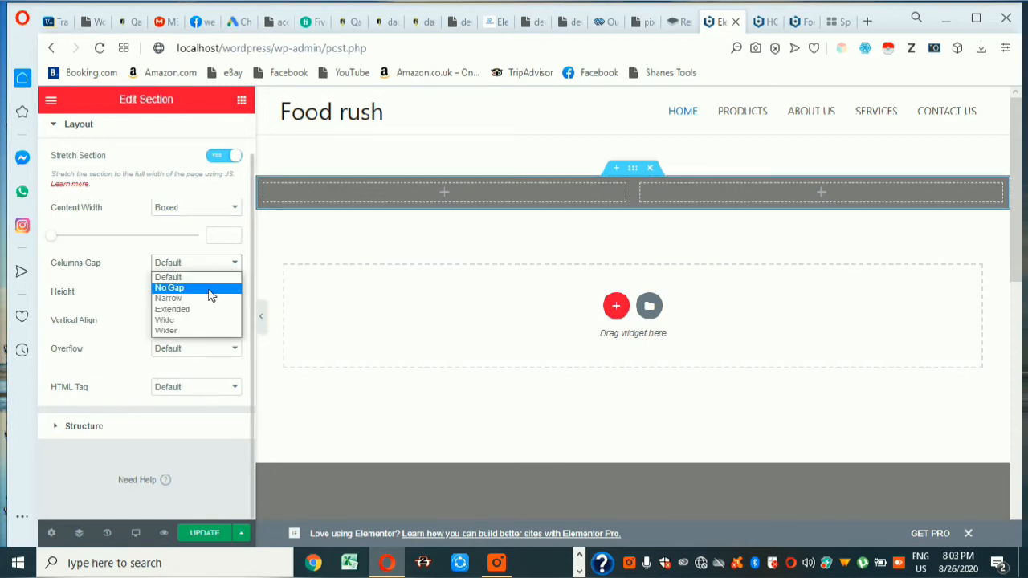
pyautogui.click(209, 288)
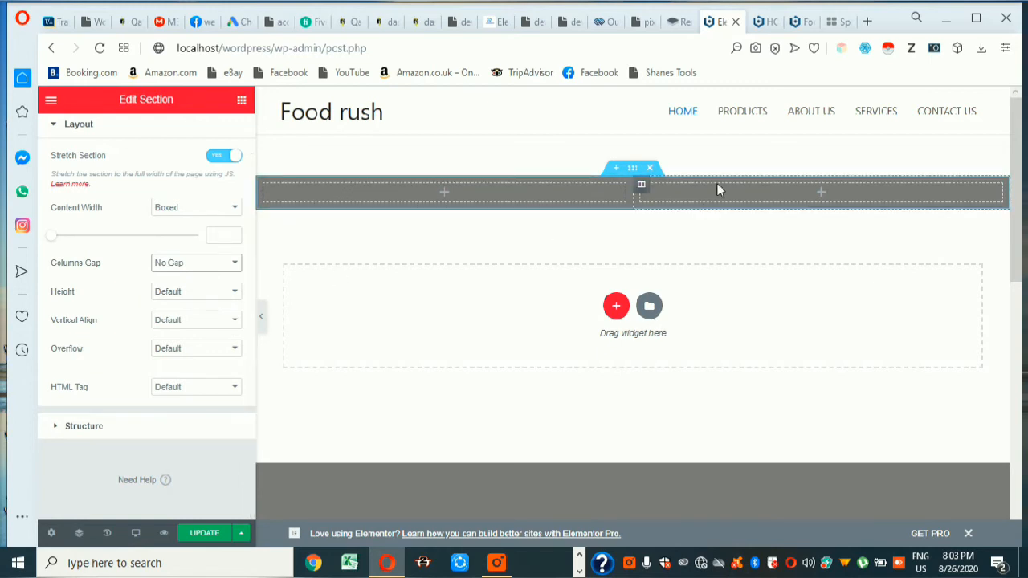
pyautogui.click(232, 265)
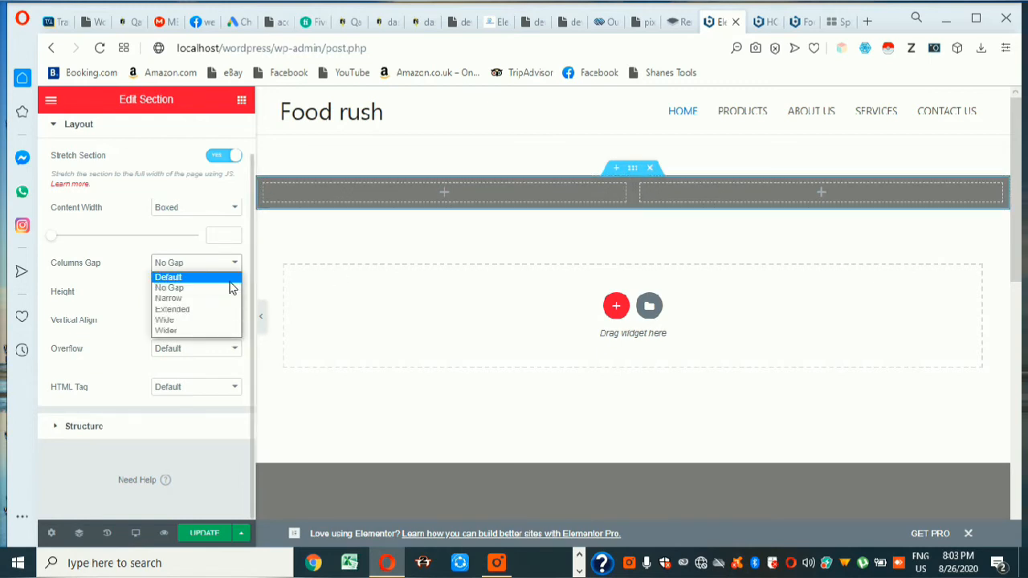
pyautogui.click(197, 331)
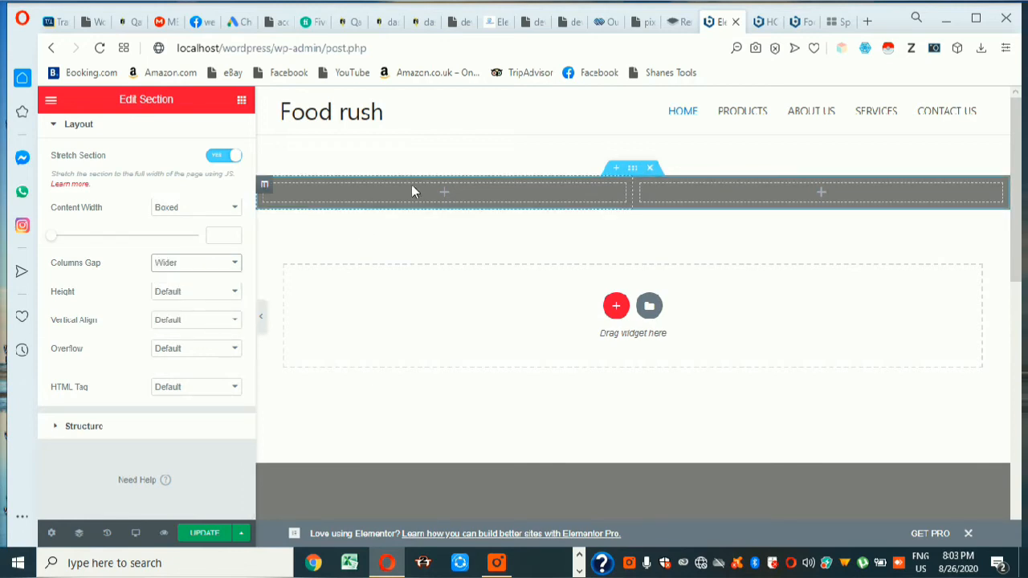
pyautogui.click(197, 269)
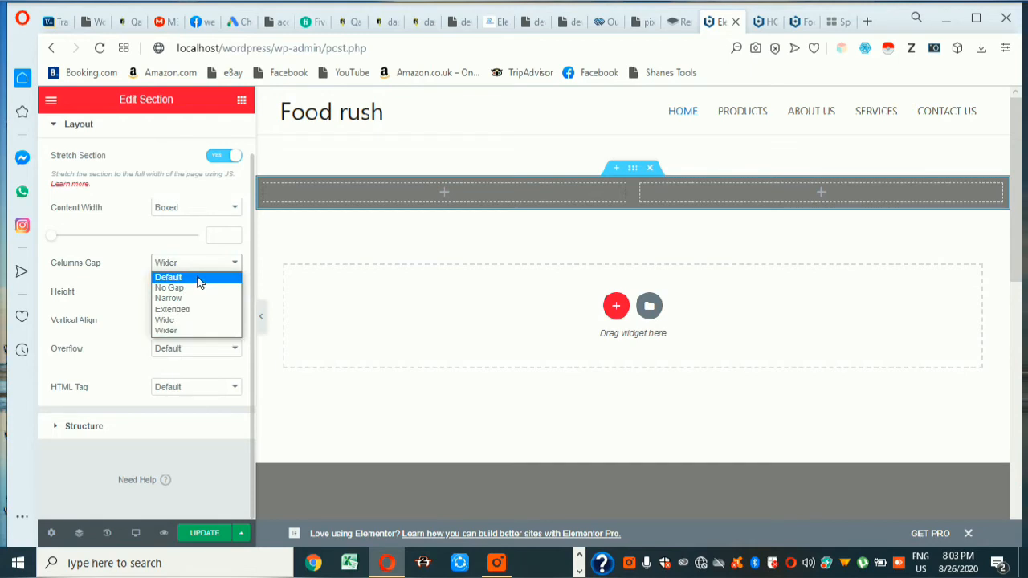
pyautogui.click(200, 281)
# Try the Fit To Screen height on the section and inspect it in the page preview.
pyautogui.click(202, 299)
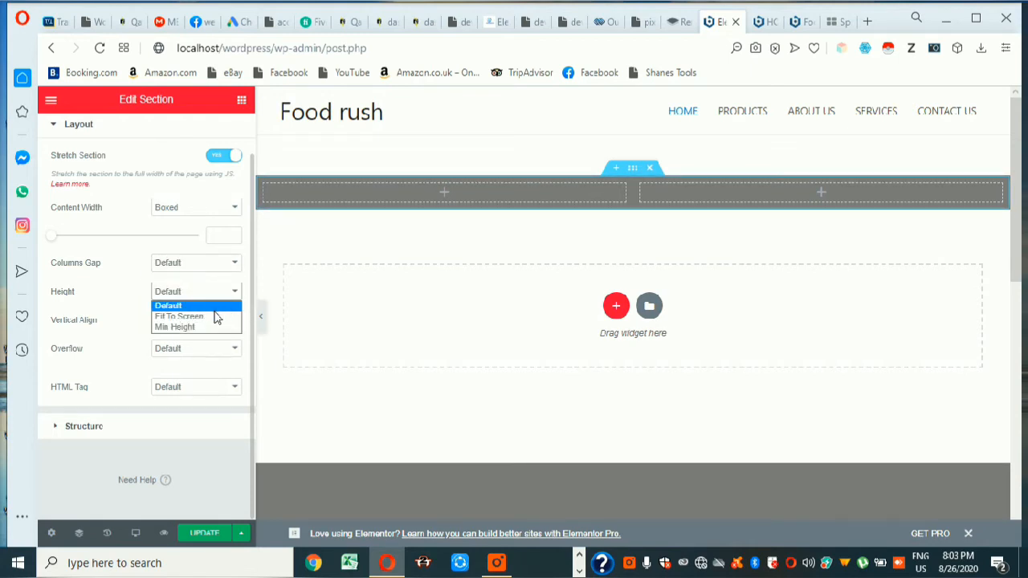
pyautogui.click(170, 316)
pyautogui.scroll(-4, 582, 295)
pyautogui.scroll(4, 582, 298)
pyautogui.scroll(-2, 581, 296)
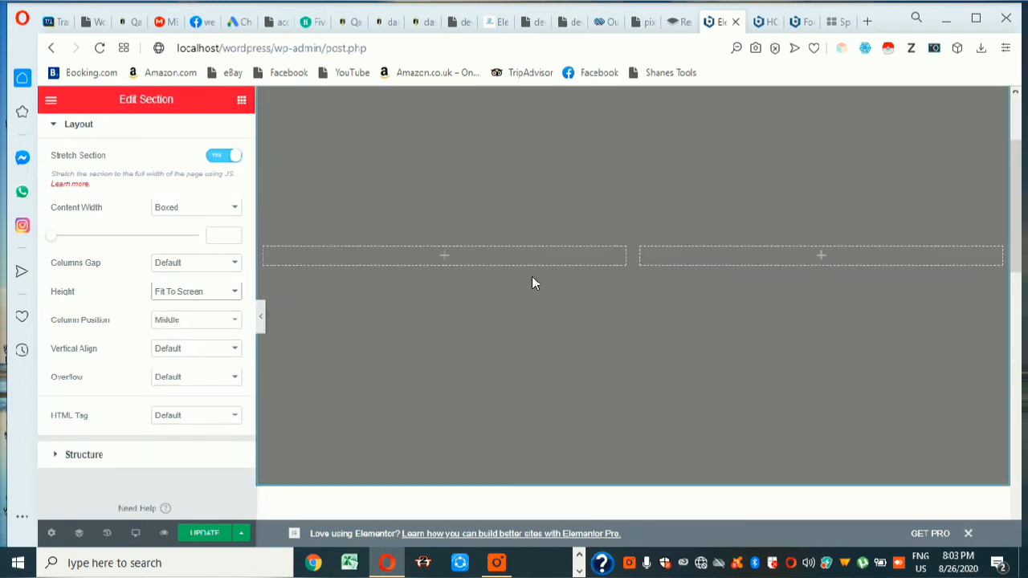
# Set the section's height to Min Height with a minimum height of 420 px.
pyautogui.click(225, 291)
pyautogui.click(214, 328)
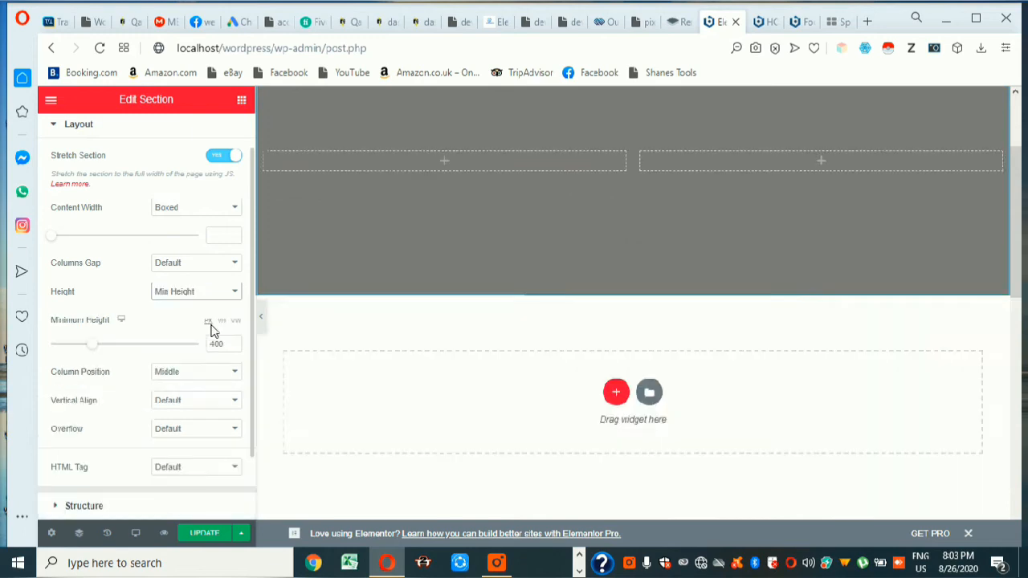
pyautogui.scroll(-2, 169, 325)
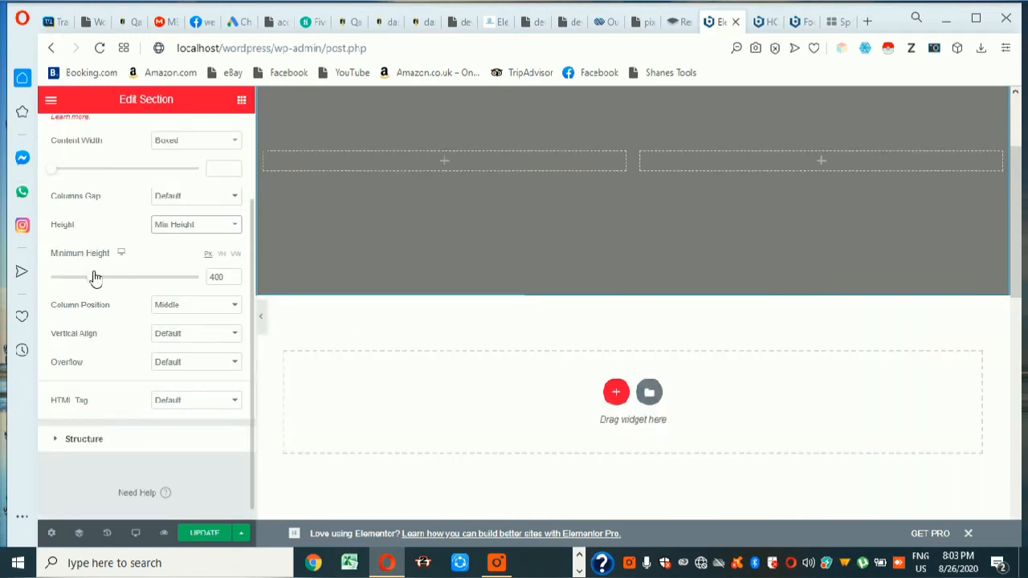
pyautogui.moveTo(93, 280)
pyautogui.mouseDown()
pyautogui.moveTo(144, 284)
pyautogui.moveTo(95, 281)
pyautogui.mouseUp()
# Compare the Top, Middle and Bottom column positions in the section and return the setting to Middle.
pyautogui.scroll(-1, 178, 305)
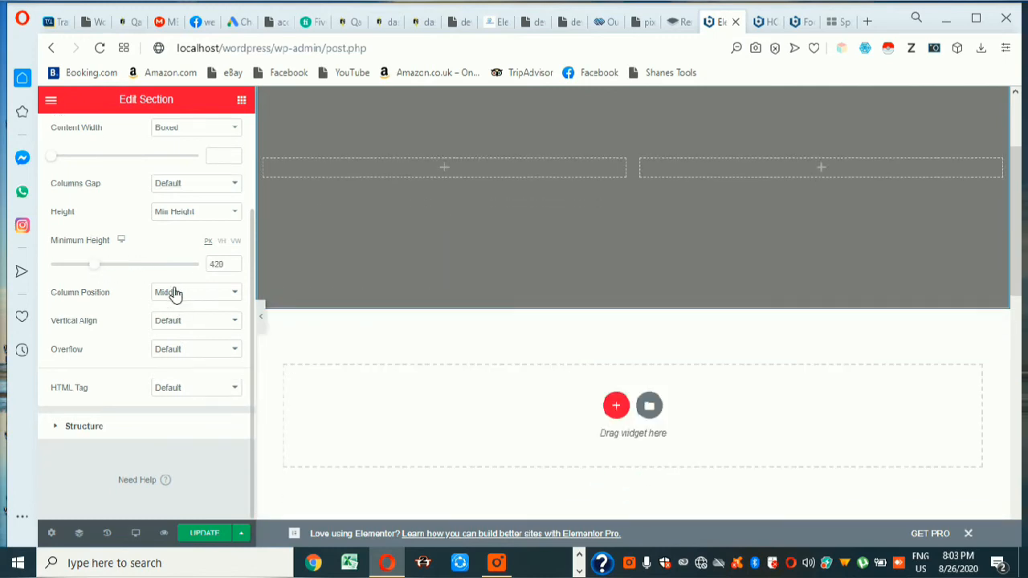
pyautogui.click(191, 299)
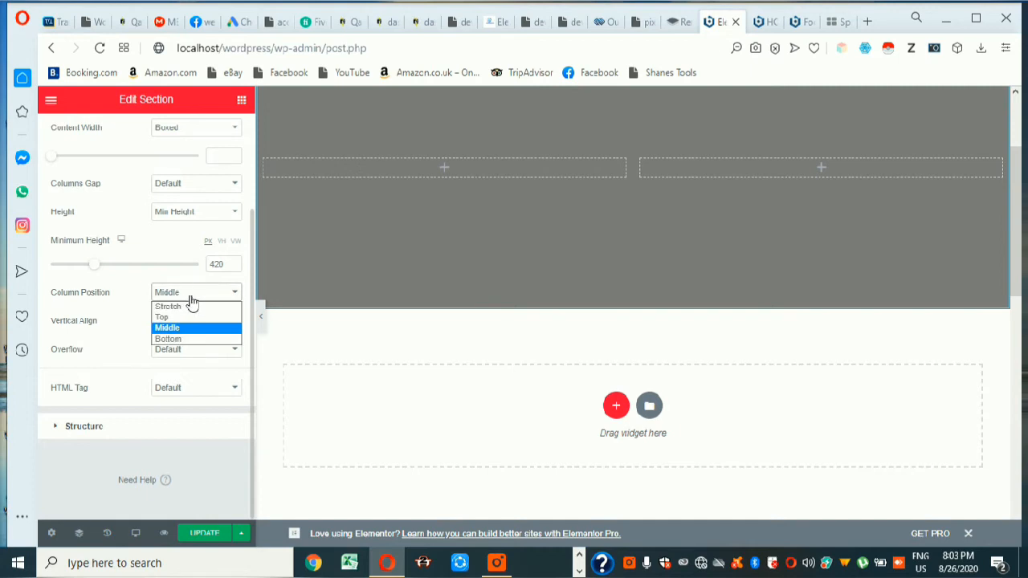
pyautogui.click(187, 318)
pyautogui.scroll(3, 401, 299)
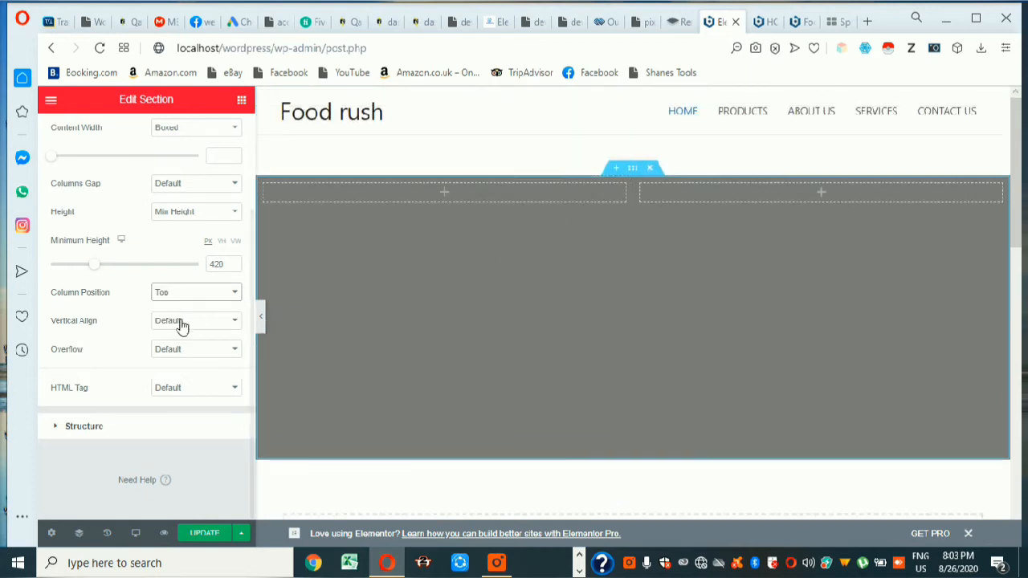
pyautogui.click(201, 294)
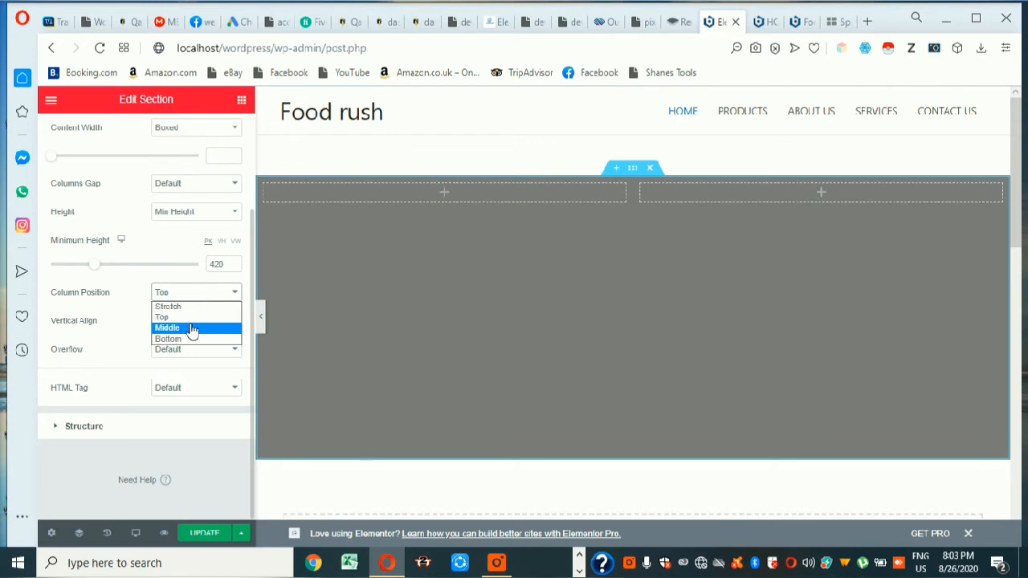
pyautogui.click(193, 328)
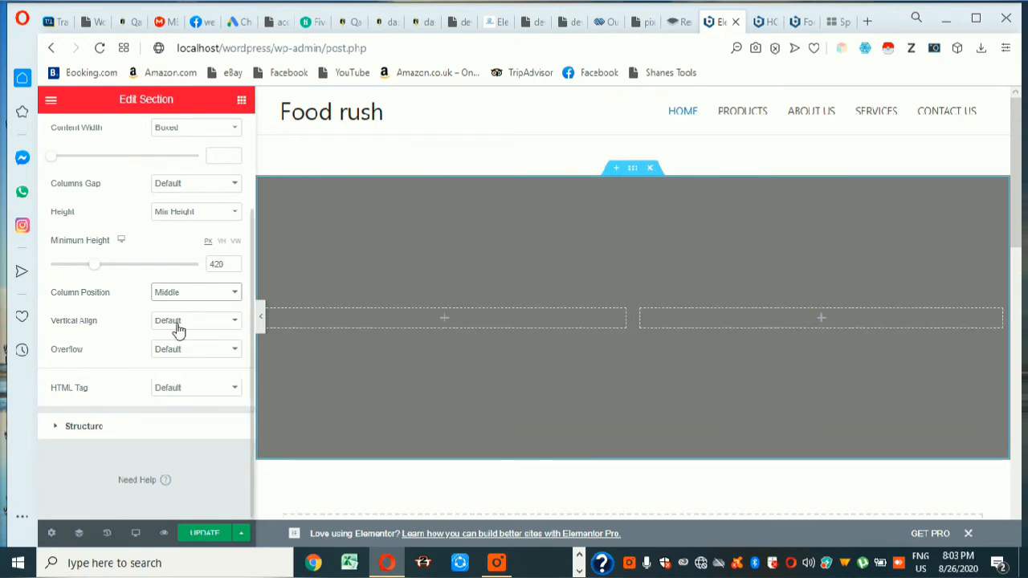
pyautogui.click(213, 298)
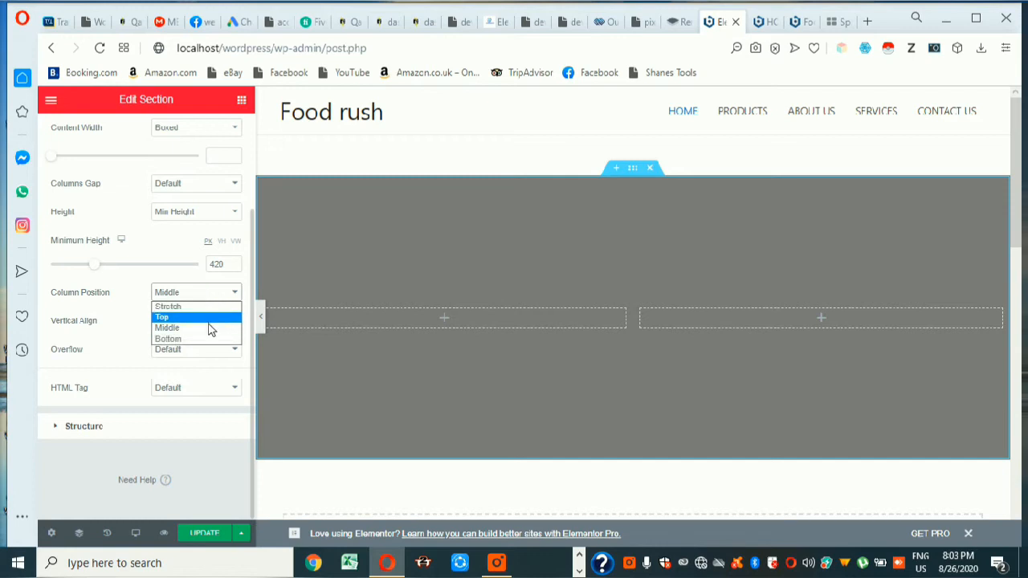
pyautogui.click(207, 342)
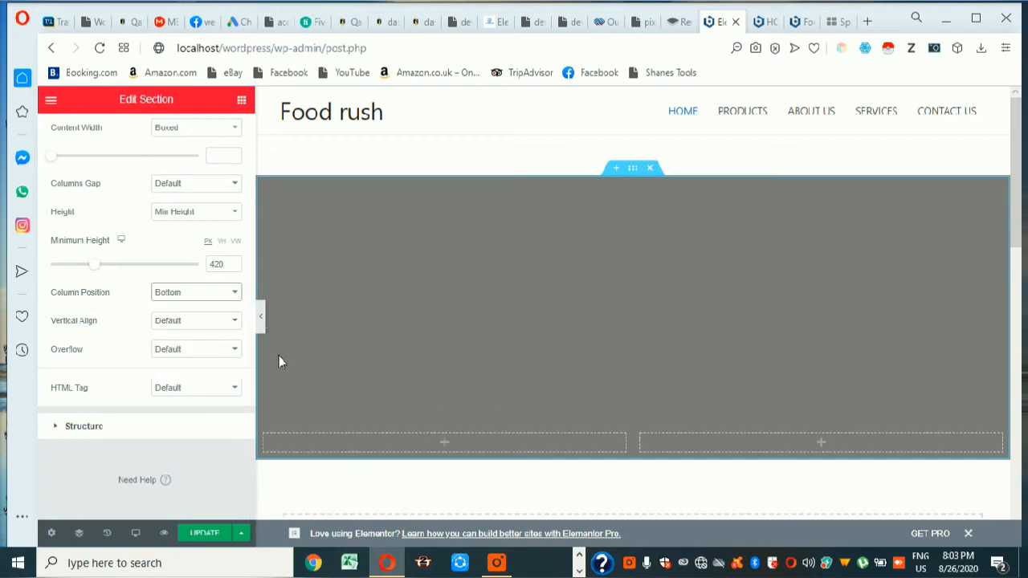
pyautogui.click(181, 295)
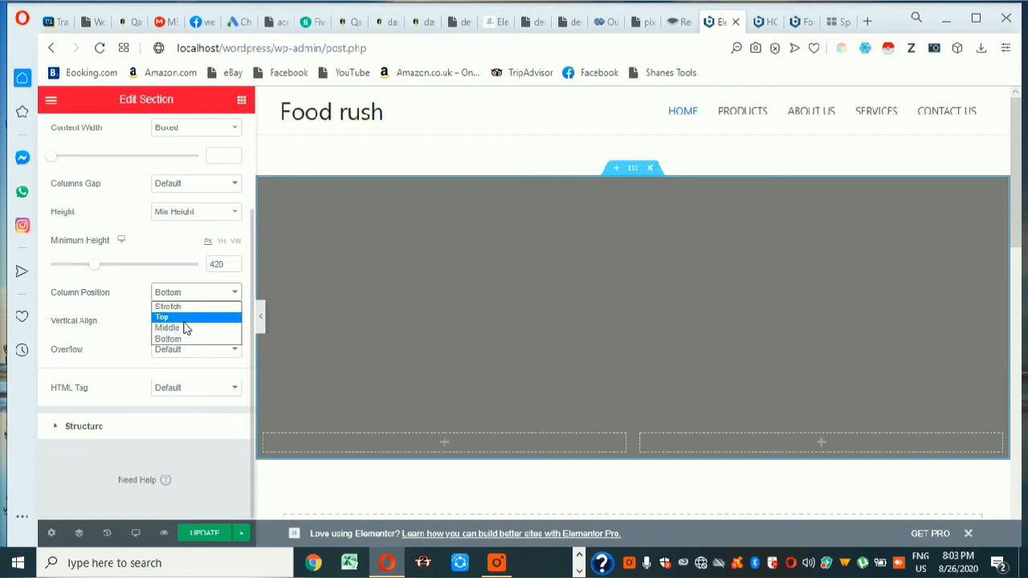
pyautogui.click(184, 323)
pyautogui.click(196, 295)
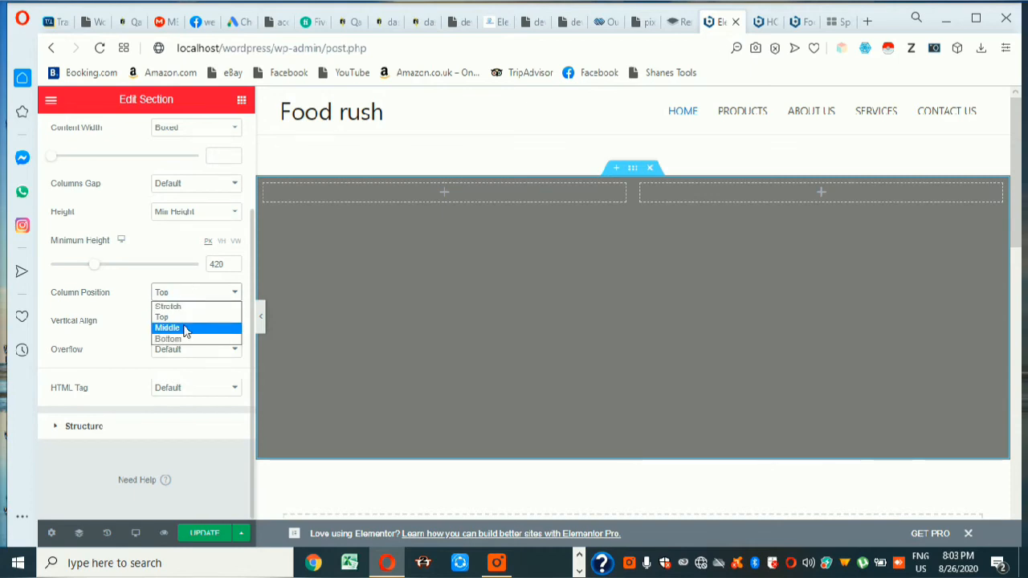
pyautogui.click(184, 327)
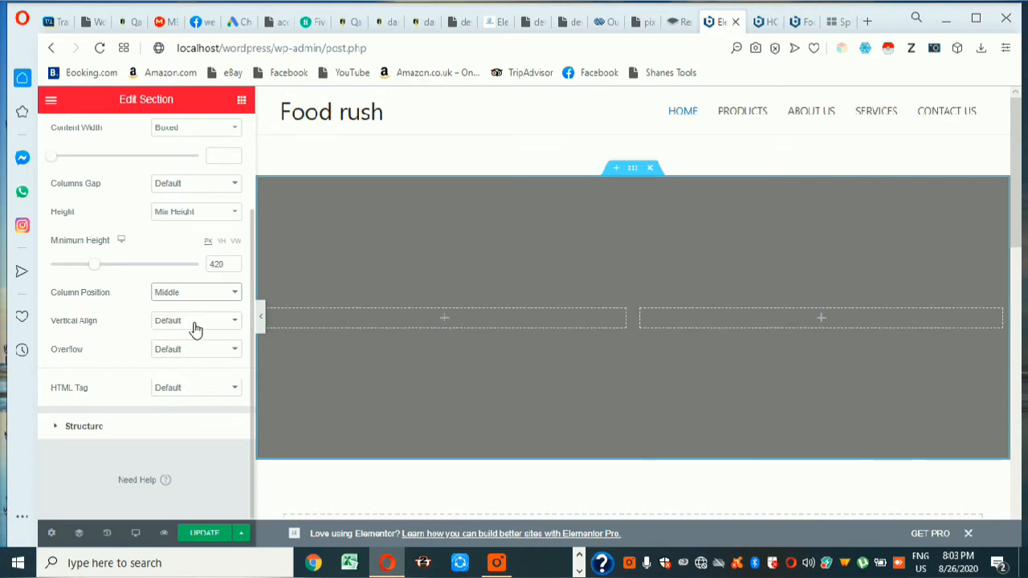
# Try the Top and Bottom vertical alignments on the section and return the setting to Default.
pyautogui.click(195, 326)
pyautogui.click(190, 346)
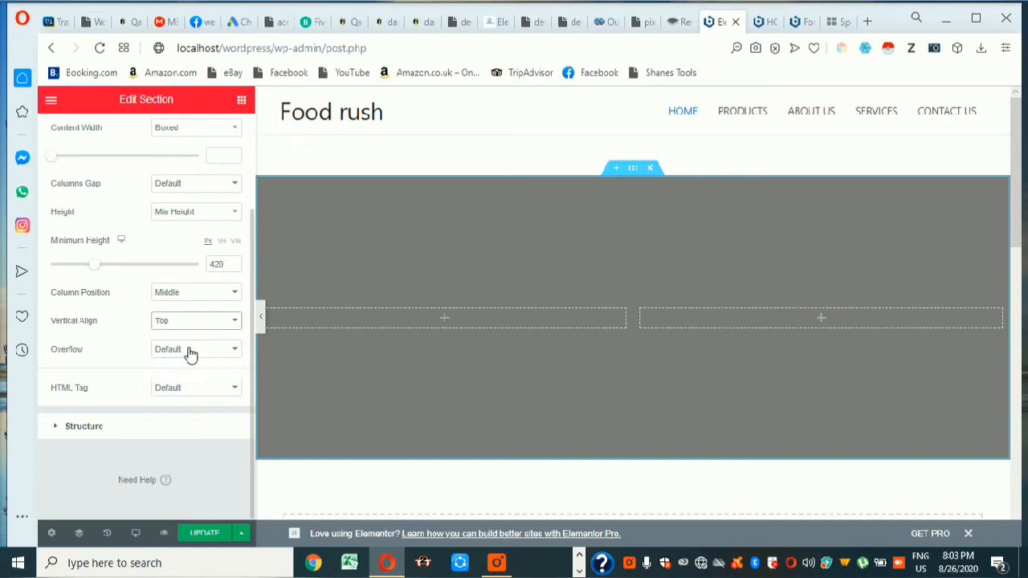
pyautogui.click(188, 322)
pyautogui.click(190, 367)
pyautogui.click(198, 325)
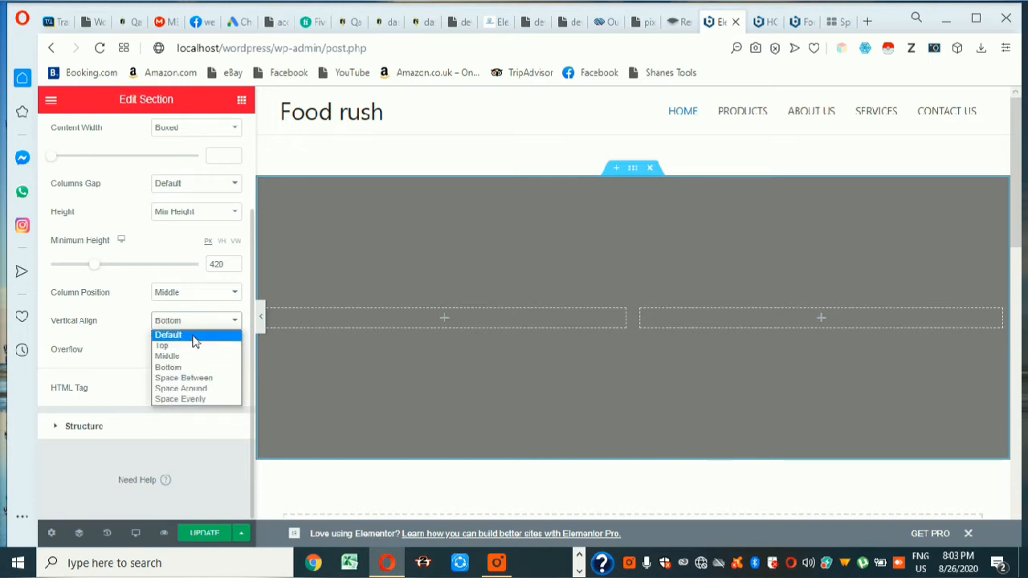
pyautogui.click(192, 338)
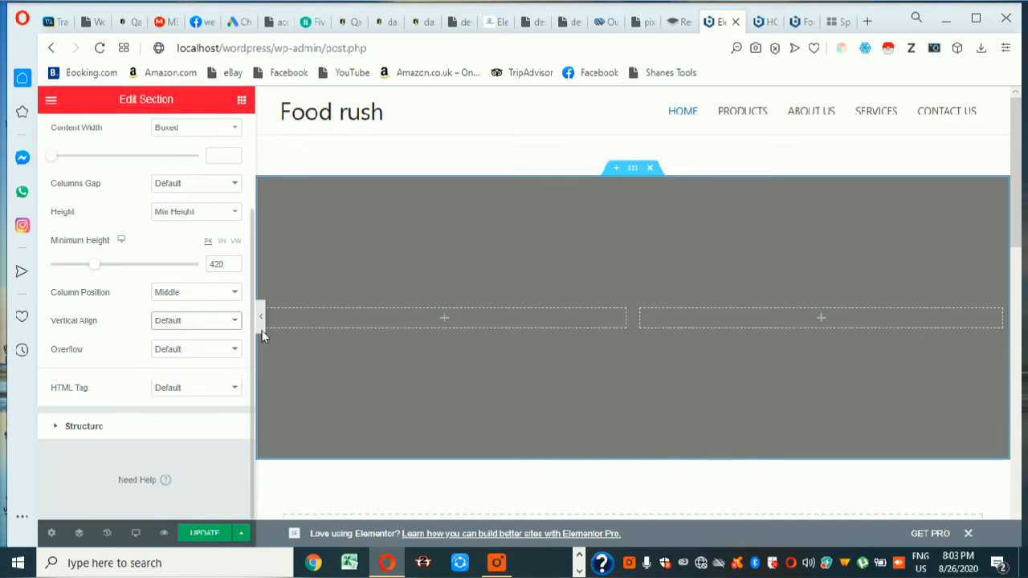
pyautogui.click(196, 352)
pyautogui.click(199, 352)
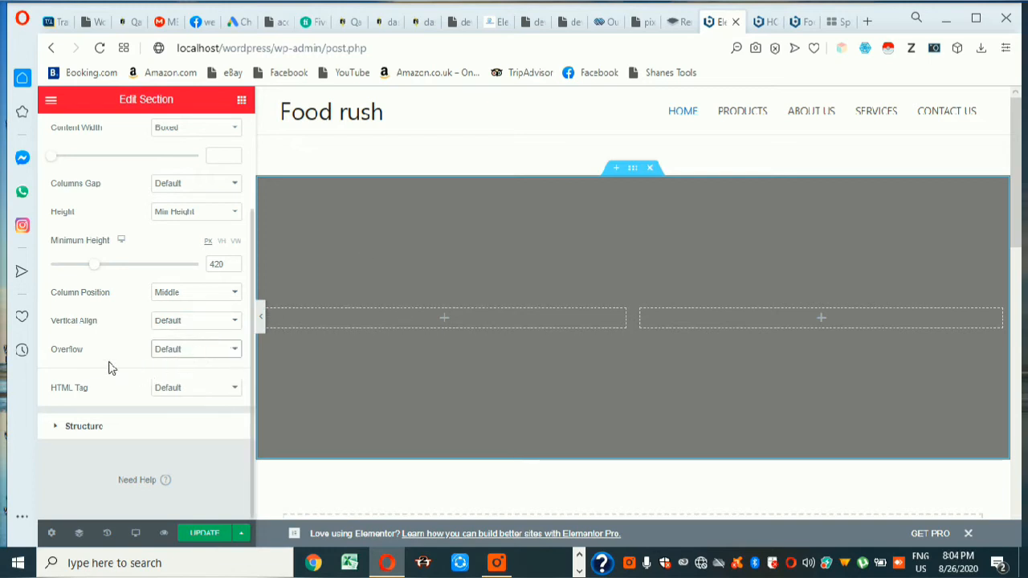
pyautogui.click(186, 391)
pyautogui.click(187, 400)
# Insert the green cityscape picture with white building icons from the media library as the section's background image.
pyautogui.scroll(3, 124, 325)
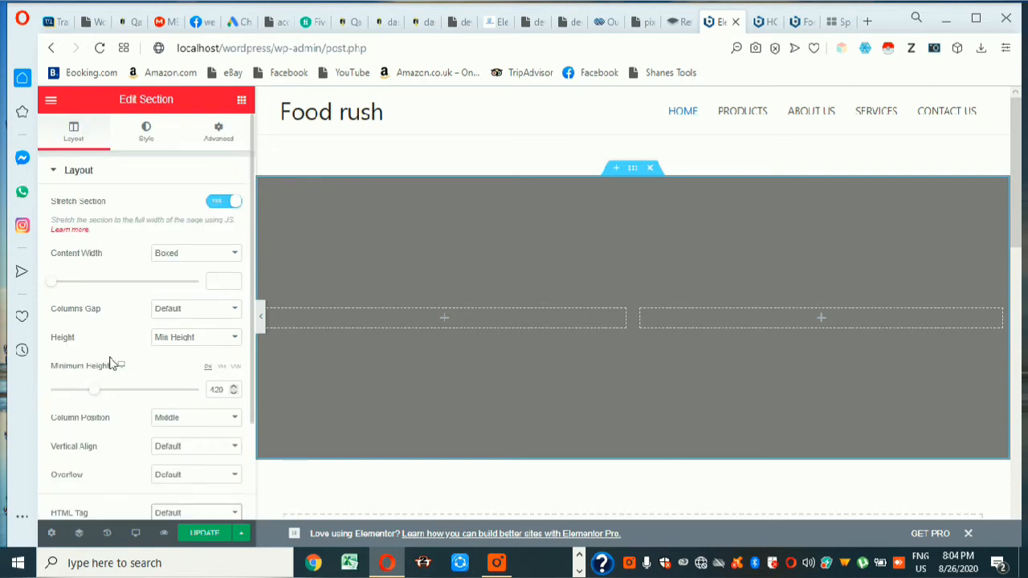
pyautogui.click(147, 136)
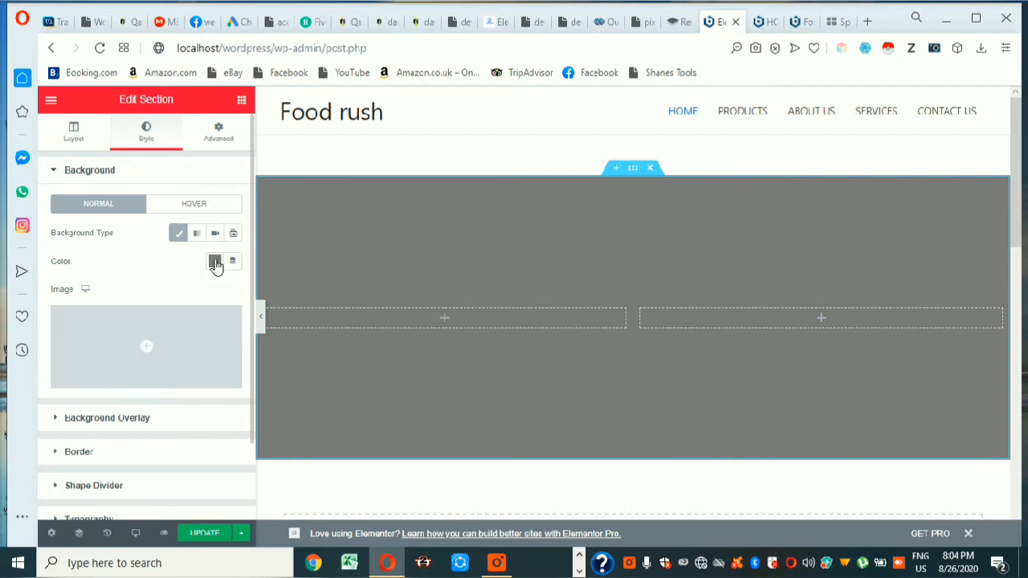
pyautogui.click(133, 381)
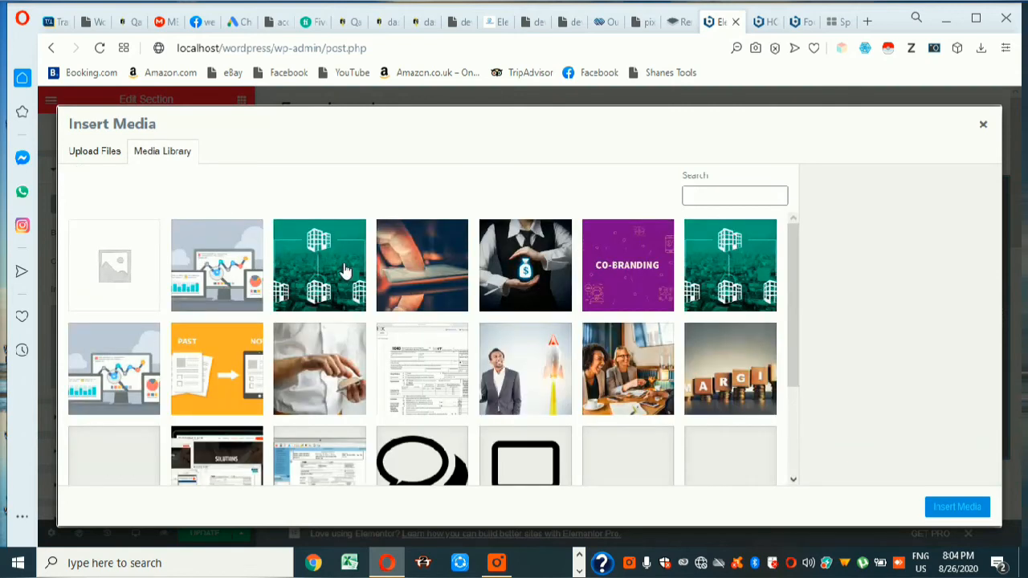
pyautogui.click(333, 267)
pyautogui.click(957, 507)
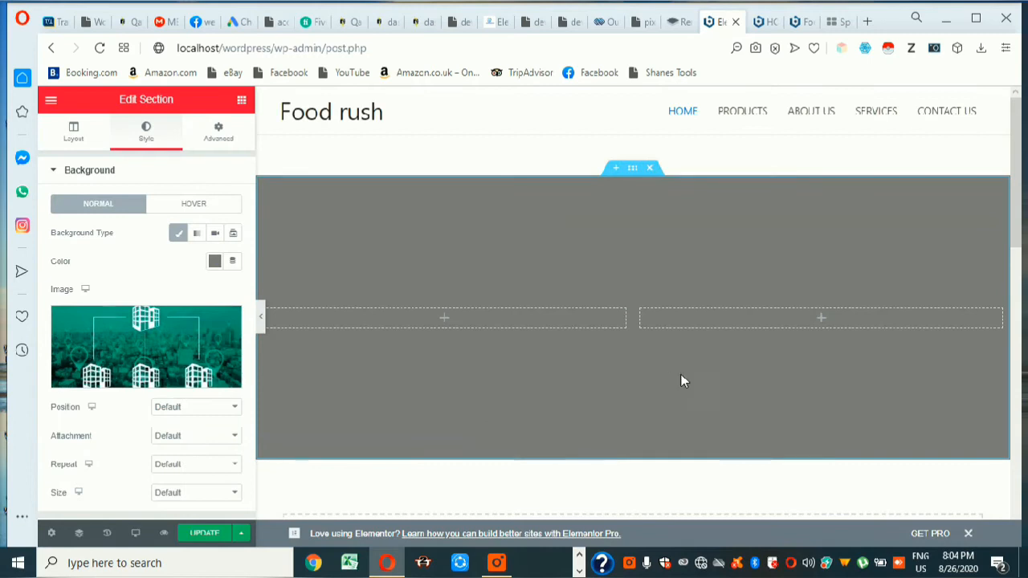
# Clear the section's grey background color so that the background image shows.
pyautogui.click(232, 263)
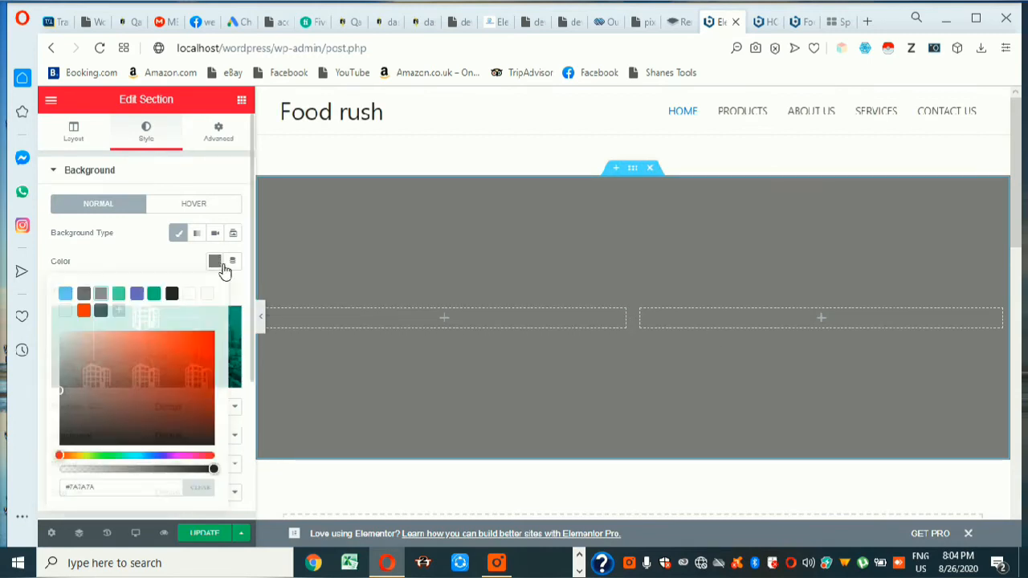
pyautogui.click(200, 489)
pyautogui.scroll(-1, 632, 307)
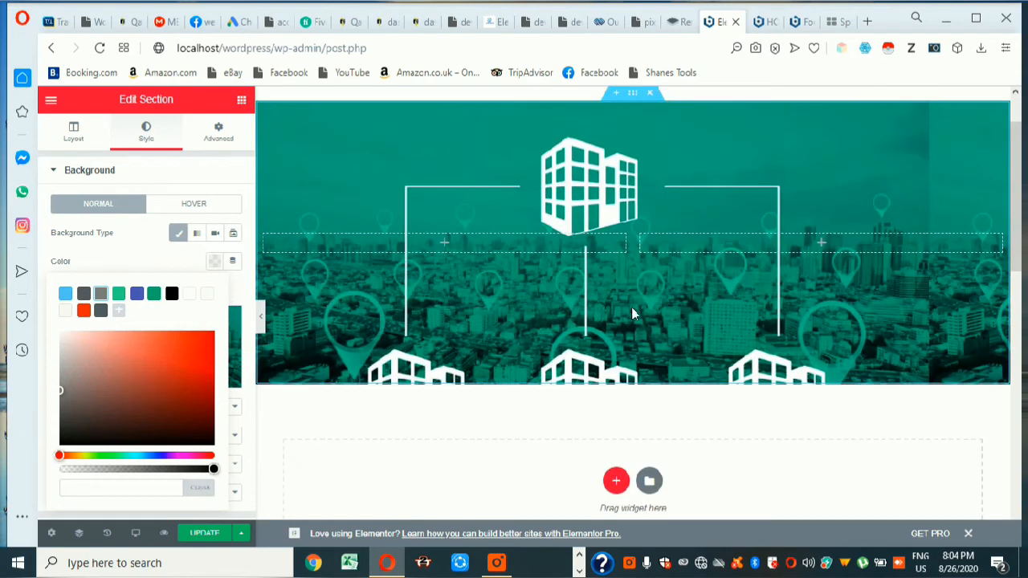
pyautogui.click(153, 259)
# Try the Center Center, Center Left and Top Center positions for the section's background image and settle on Bottom Center.
pyautogui.scroll(-3, 158, 317)
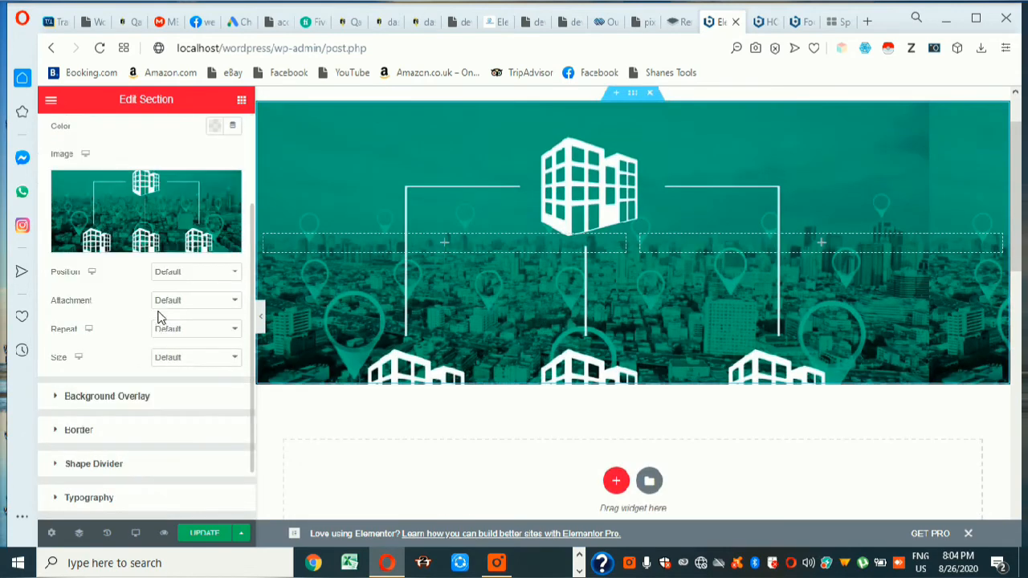
pyautogui.click(169, 273)
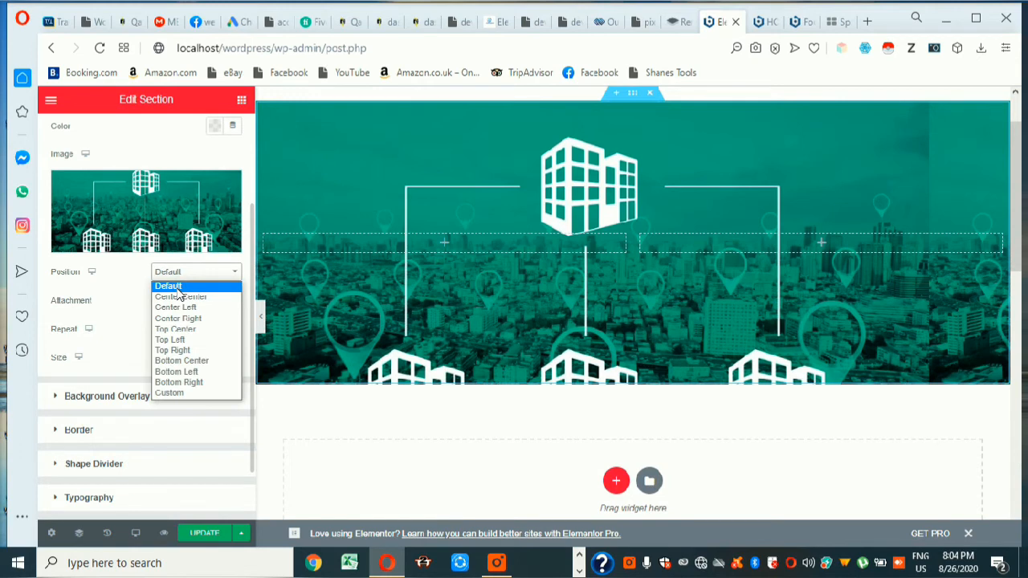
pyautogui.click(180, 297)
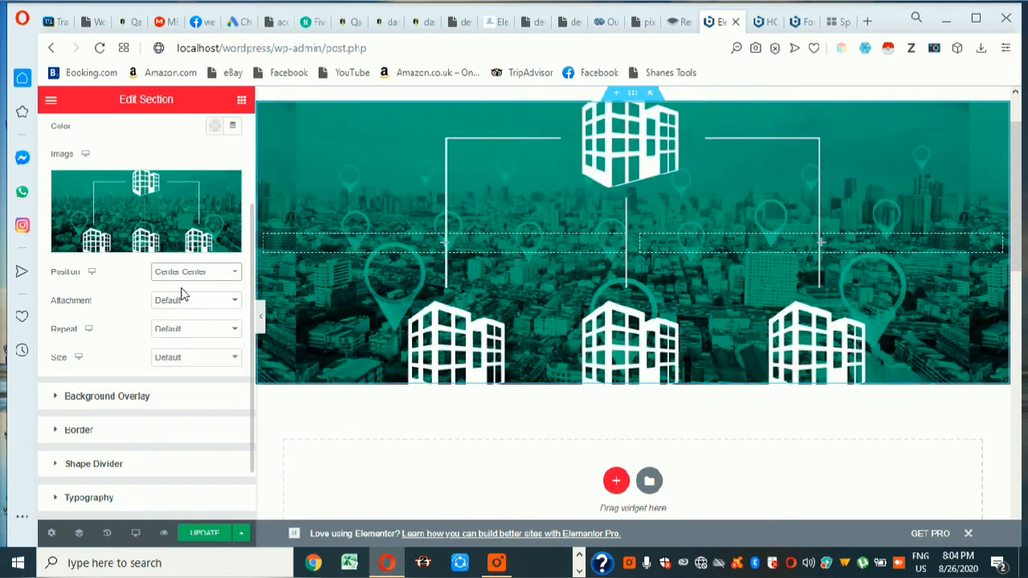
pyautogui.click(200, 273)
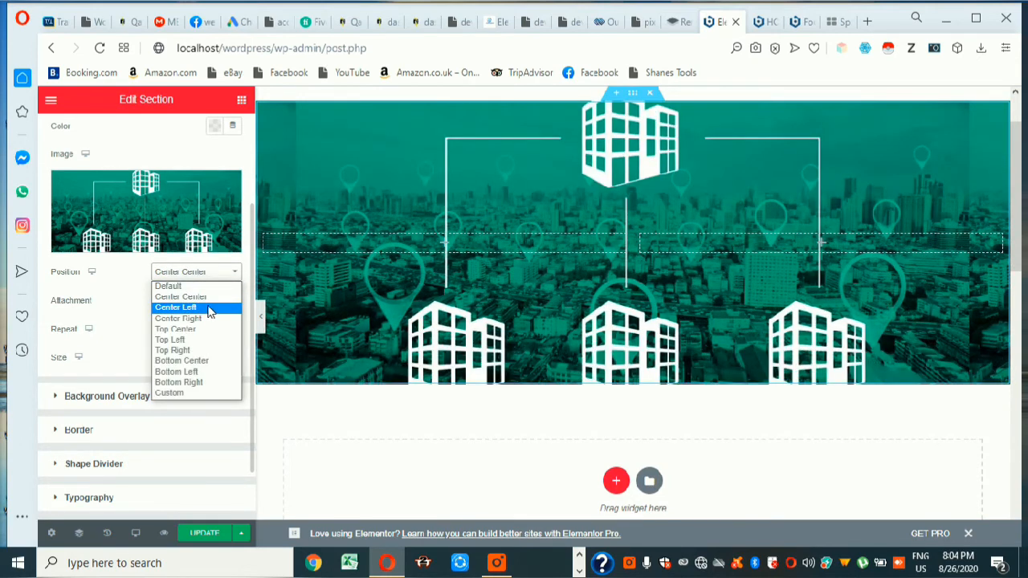
pyautogui.click(208, 308)
pyautogui.click(201, 275)
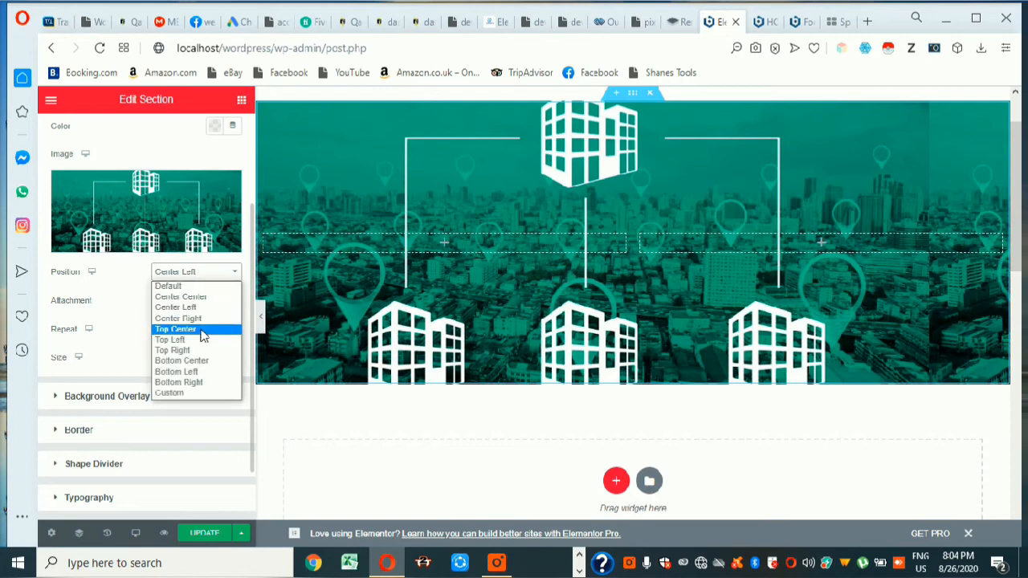
pyautogui.click(202, 329)
pyautogui.click(200, 273)
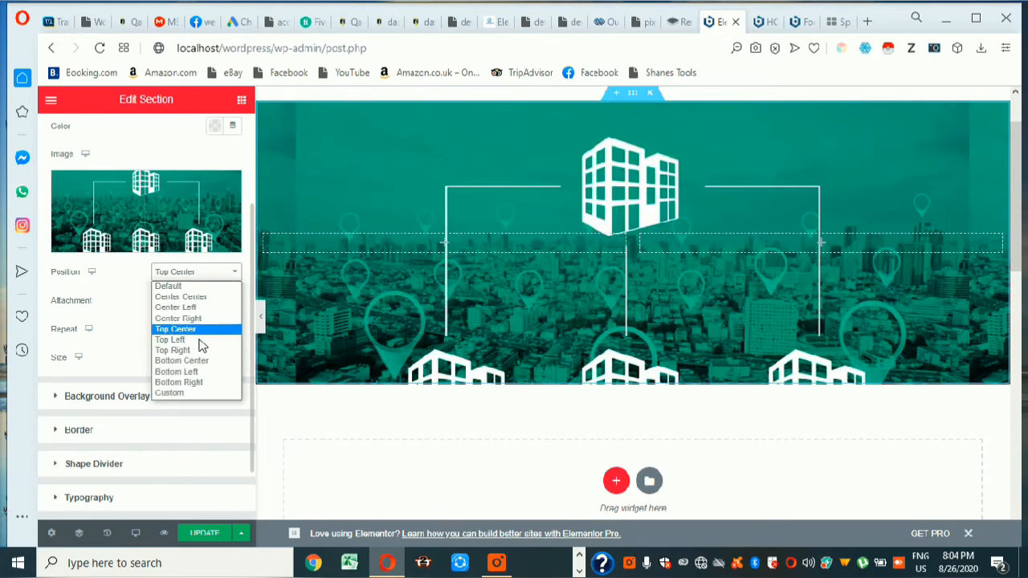
pyautogui.click(211, 359)
pyautogui.scroll(2, 381, 314)
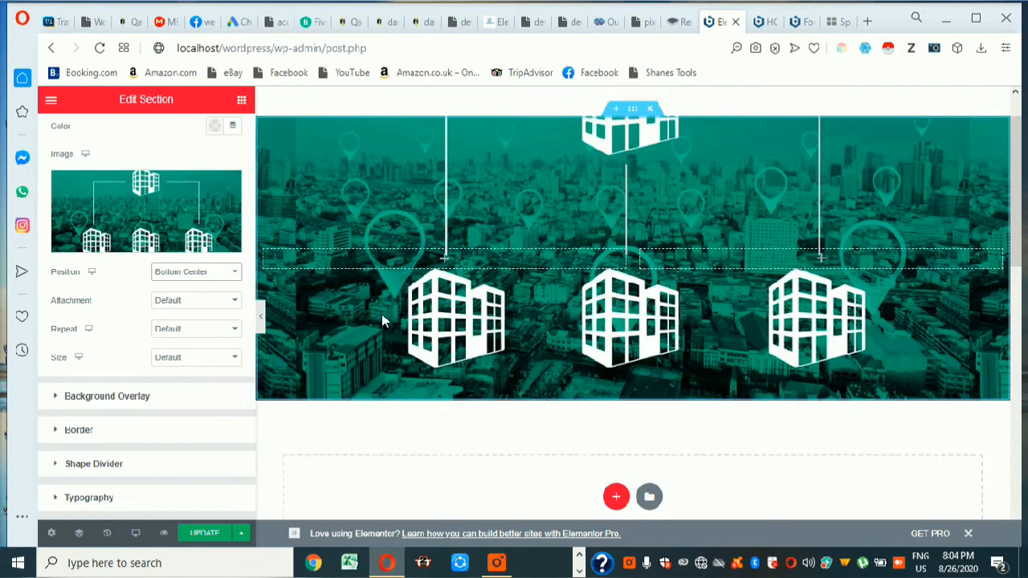
# Set the background image's attachment to Scroll and check how the image moves with the page.
pyautogui.click(188, 301)
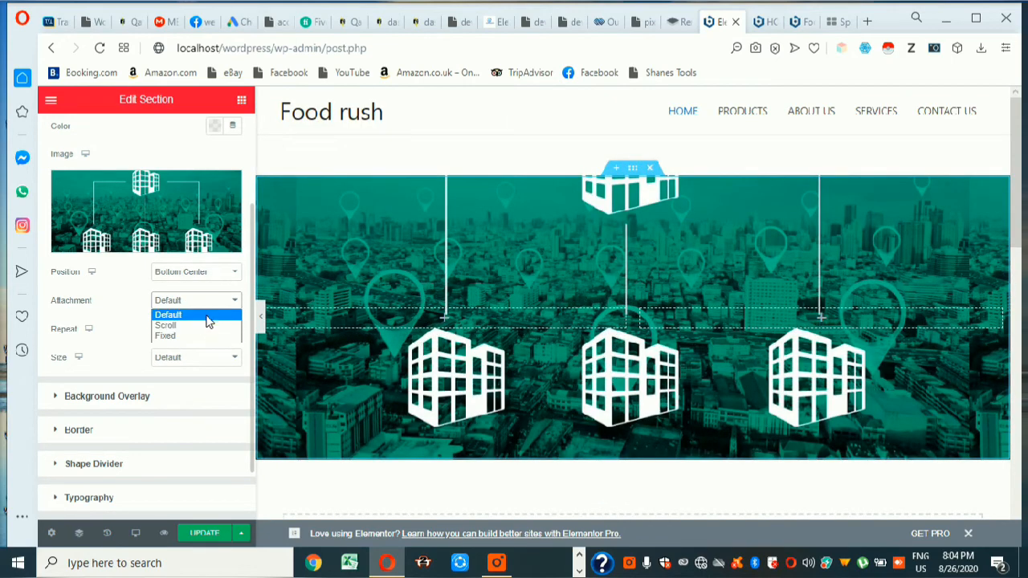
pyautogui.click(196, 326)
pyautogui.scroll(-2, 514, 323)
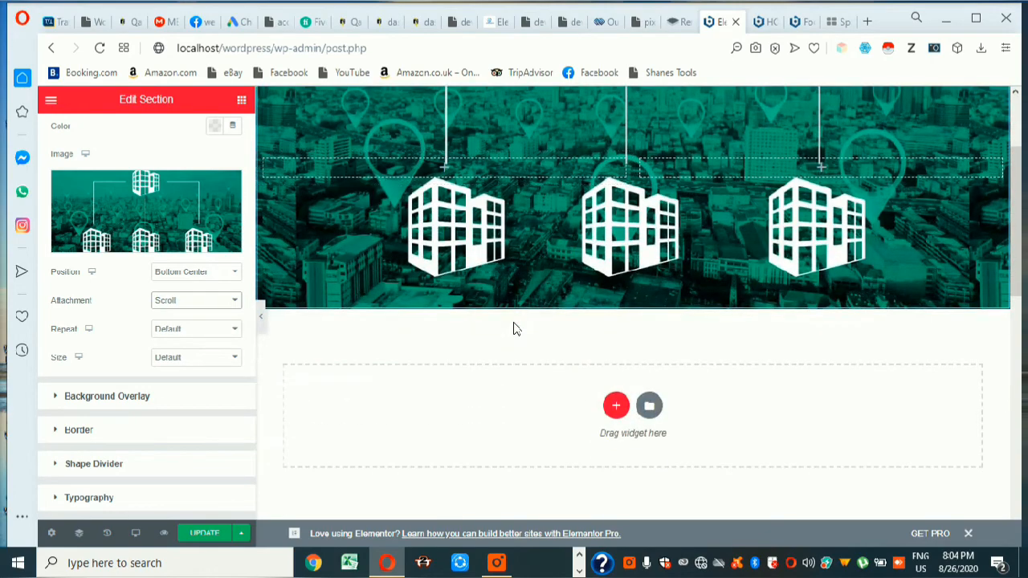
pyautogui.scroll(2, 514, 321)
pyautogui.scroll(-3, 516, 309)
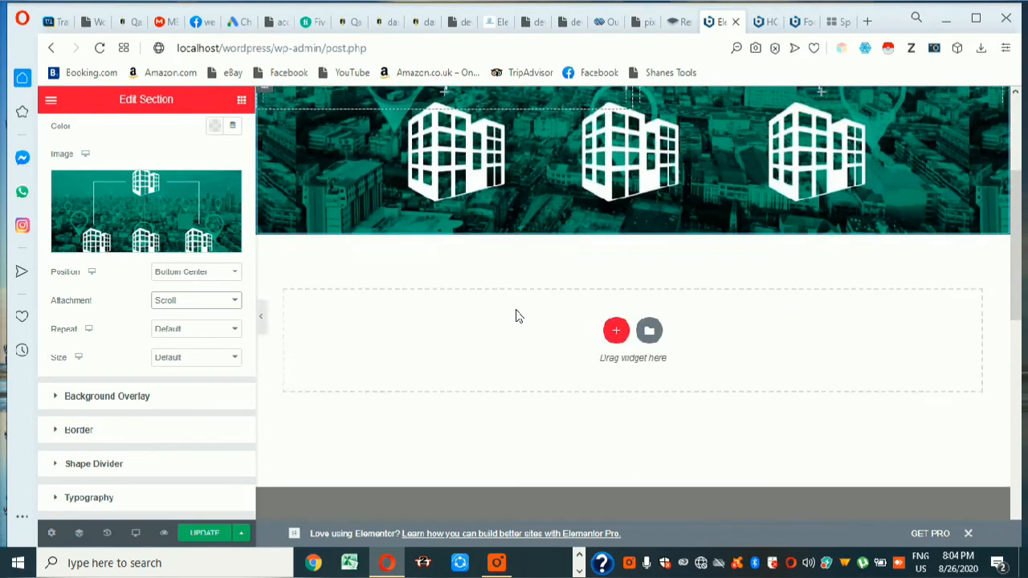
pyautogui.scroll(3, 516, 309)
pyautogui.scroll(-3, 516, 309)
pyautogui.scroll(3, 516, 314)
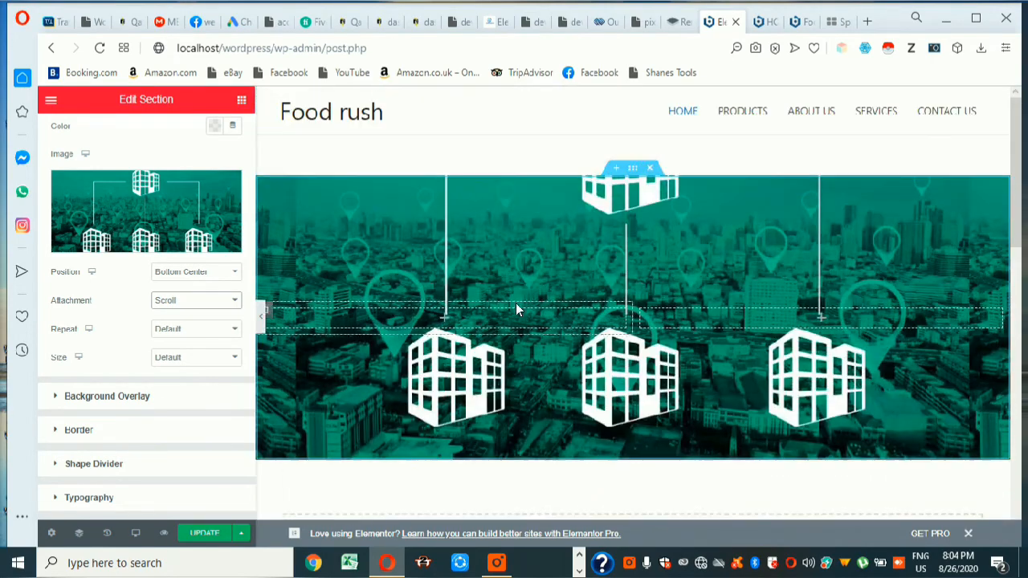
pyautogui.scroll(-1, 515, 287)
pyautogui.scroll(-1, 515, 283)
pyautogui.scroll(2, 515, 283)
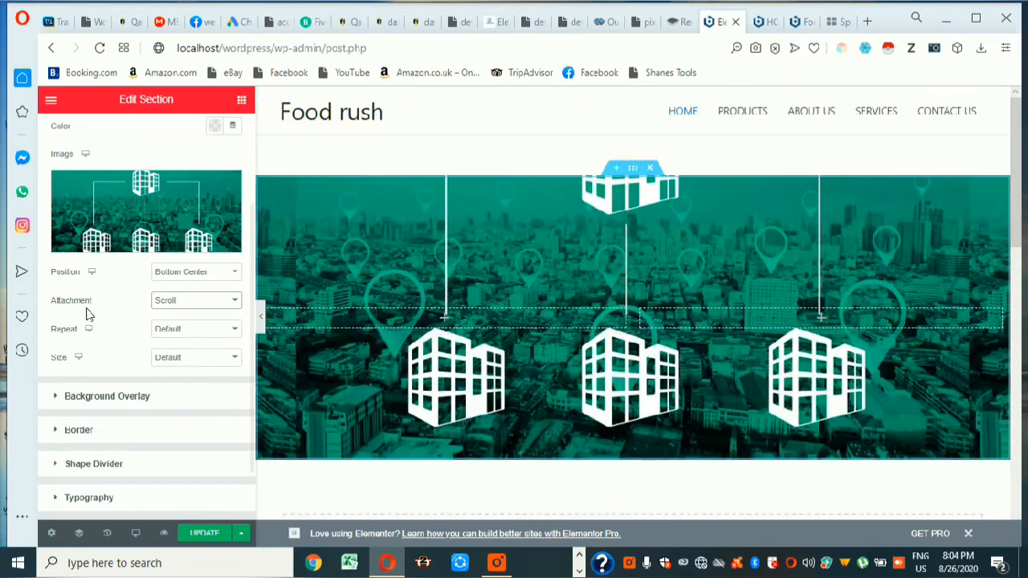
# Set the background image's attachment to Fixed and check the effect while moving through the page.
pyautogui.click(169, 304)
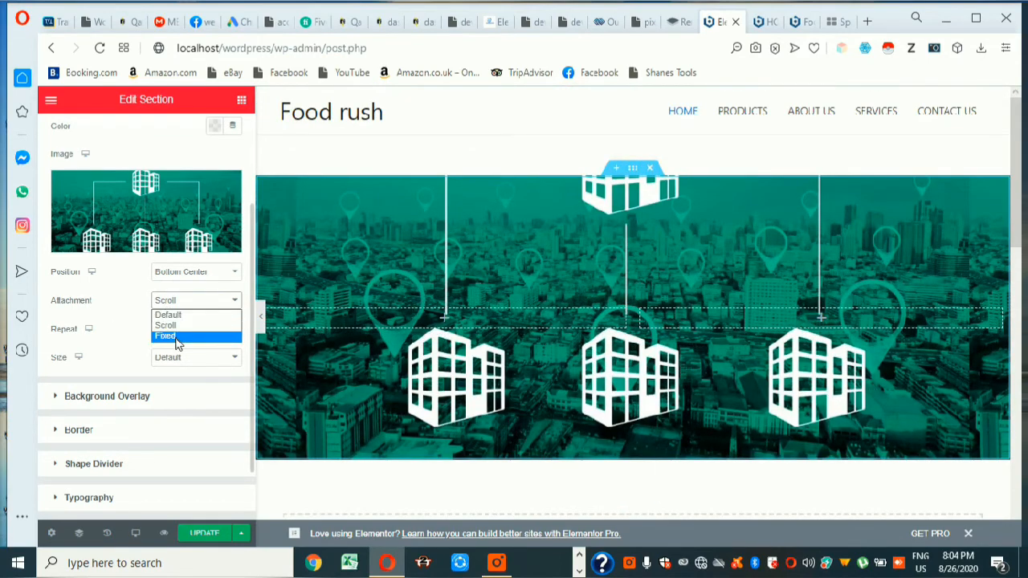
pyautogui.click(178, 343)
pyautogui.scroll(-4, 404, 313)
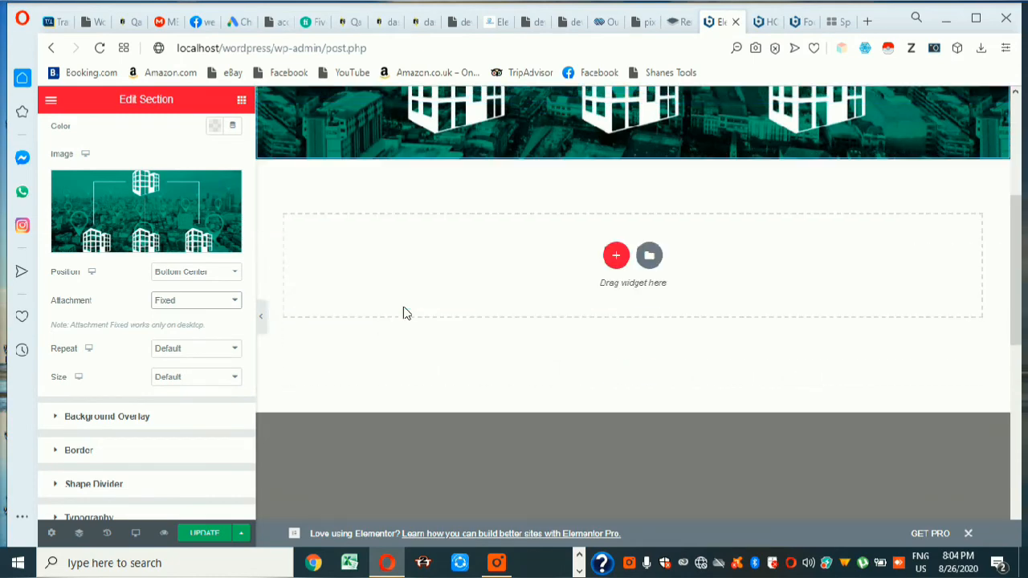
pyautogui.scroll(4, 404, 312)
pyautogui.scroll(-4, 404, 312)
pyautogui.scroll(-6, 404, 312)
pyautogui.scroll(4, 404, 313)
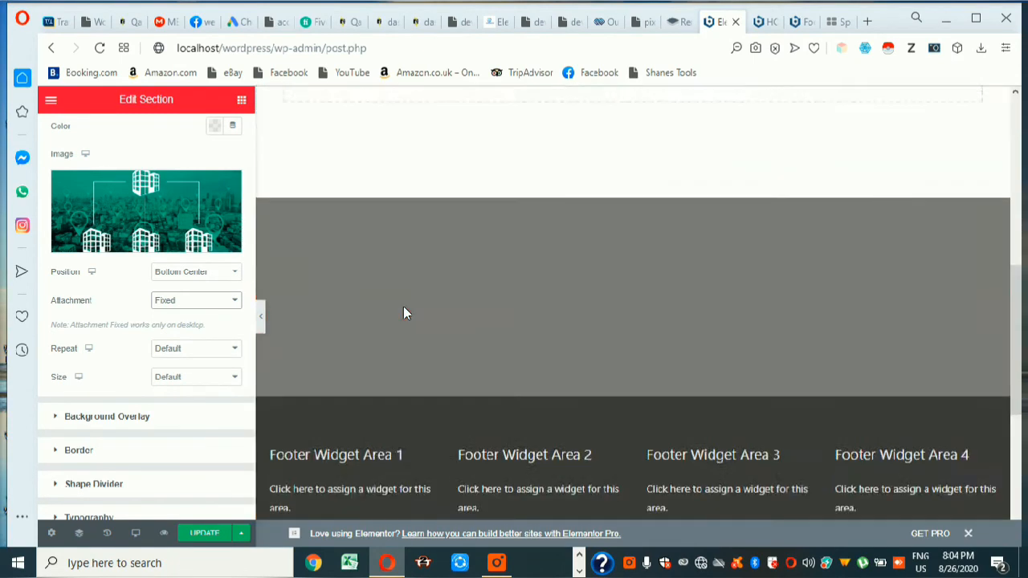
pyautogui.scroll(5, 404, 306)
pyautogui.click(200, 352)
pyautogui.click(202, 351)
pyautogui.click(188, 380)
pyautogui.click(189, 386)
# Add a solid black (#000000) background overlay to the section.
pyautogui.scroll(-1, 132, 390)
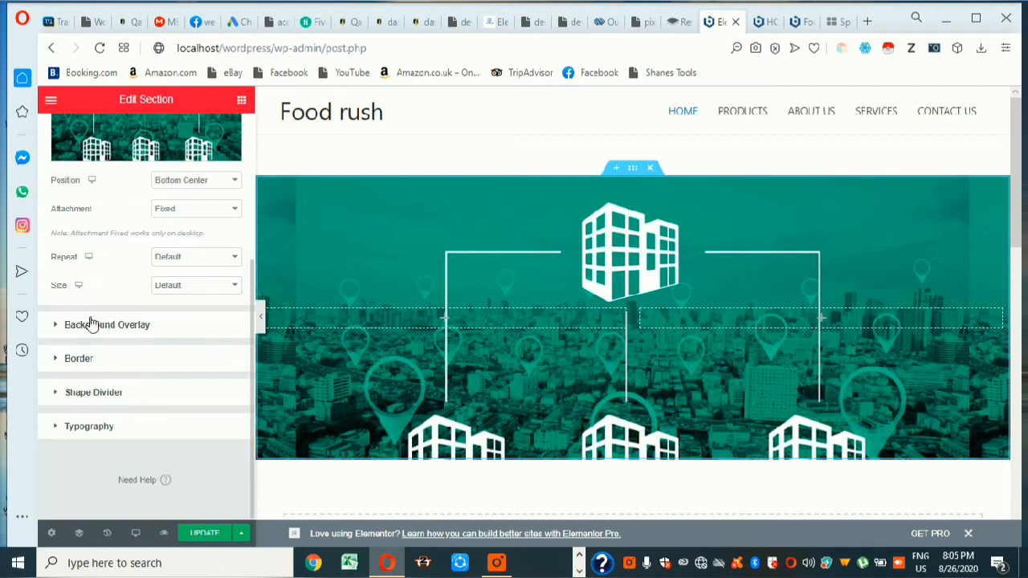
pyautogui.click(61, 325)
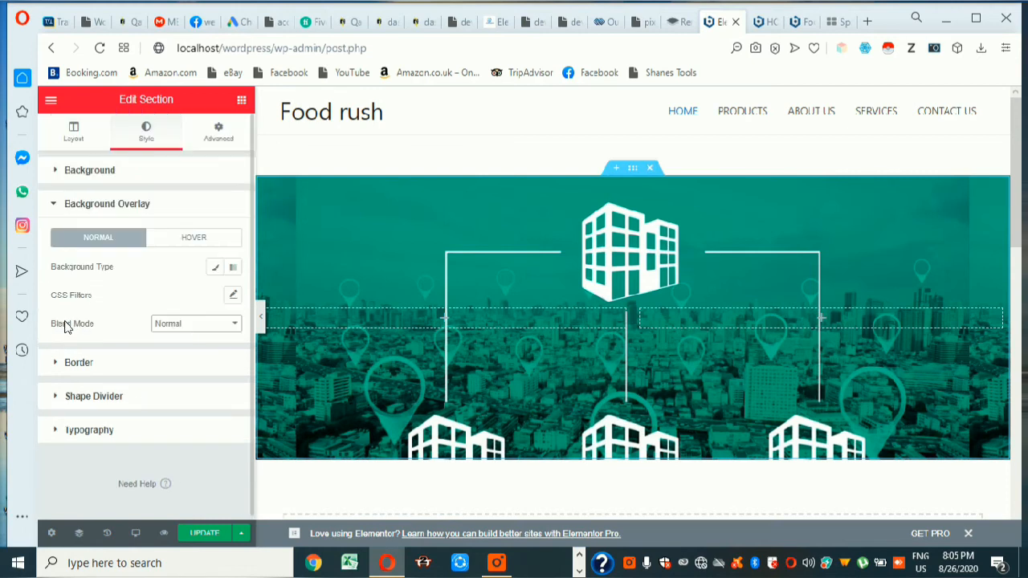
pyautogui.click(212, 270)
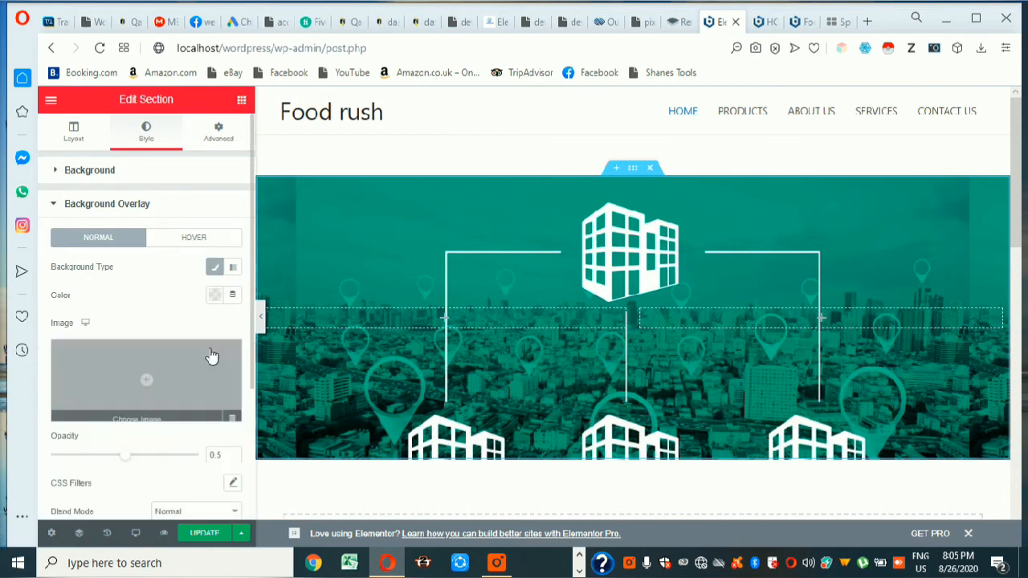
pyautogui.click(214, 296)
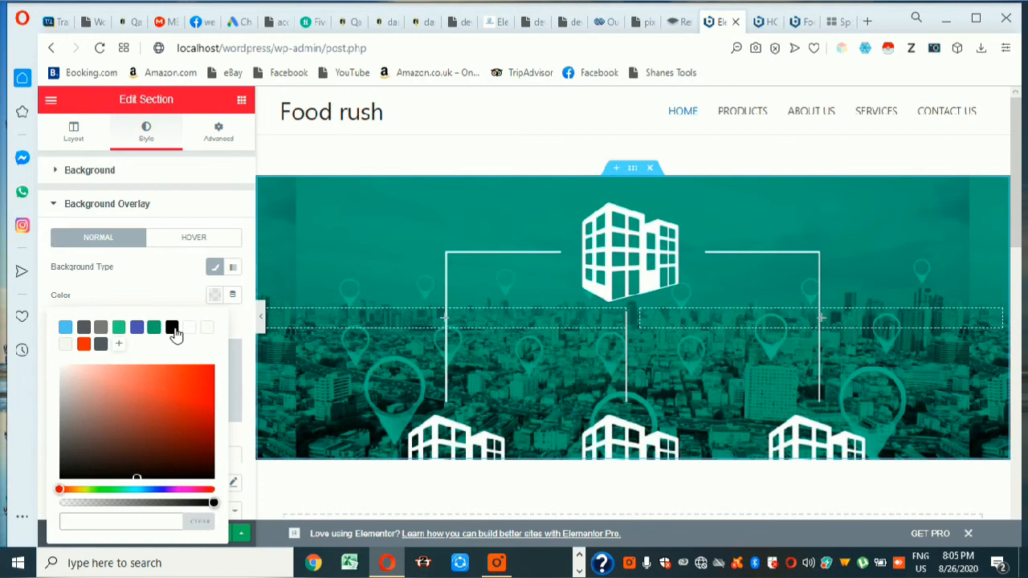
pyautogui.click(172, 329)
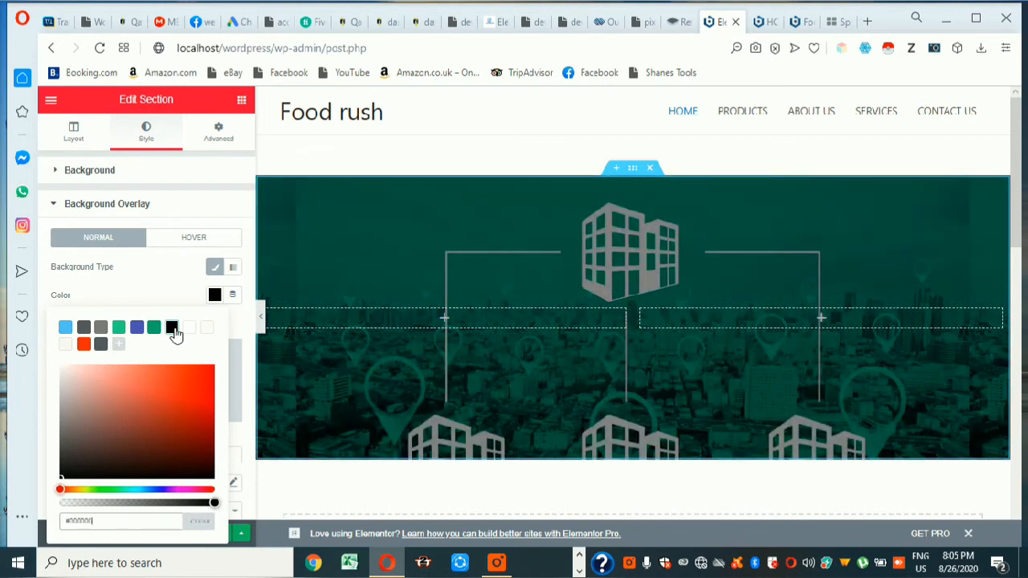
pyautogui.click(152, 278)
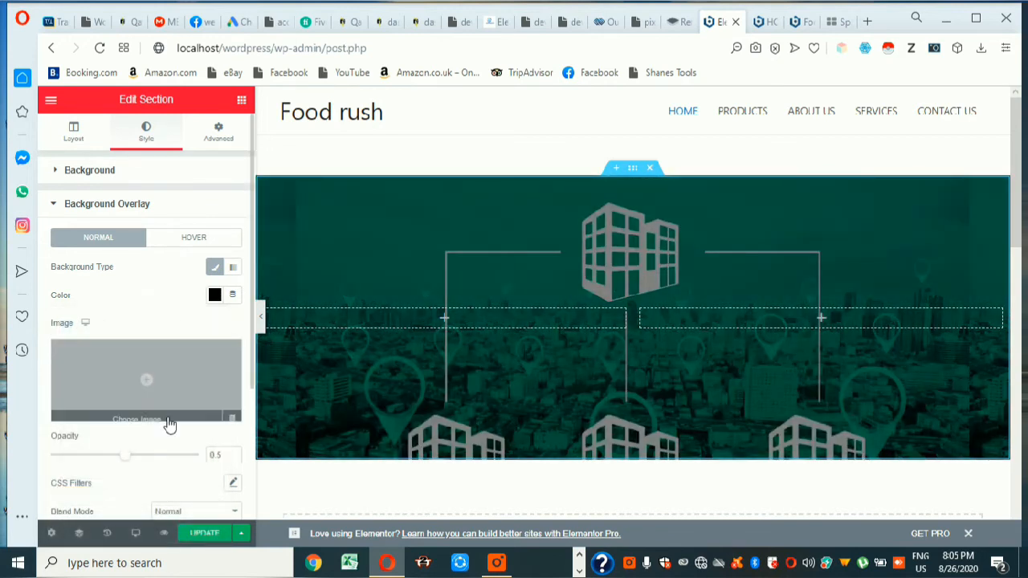
# Make the black overlay color slightly transparent by lowering its alpha to #000000C7.
pyautogui.click(214, 295)
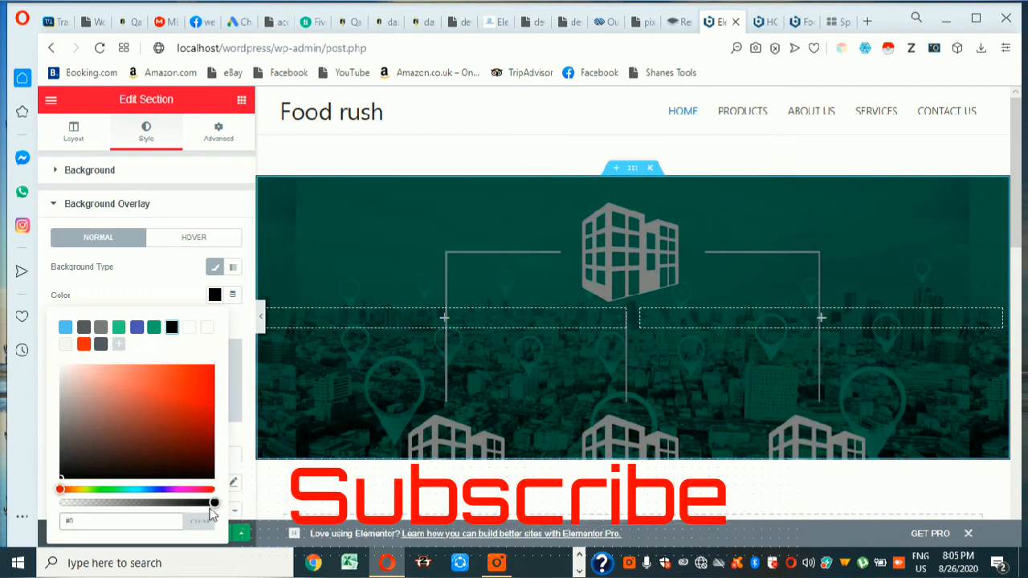
pyautogui.moveTo(213, 502); pyautogui.dragTo(180, 502)
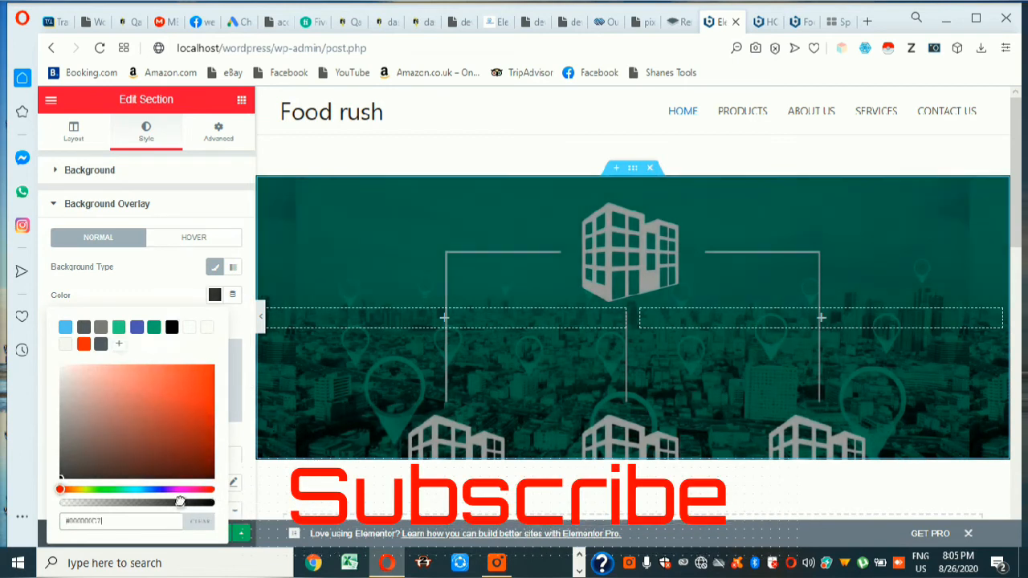
pyautogui.click(167, 283)
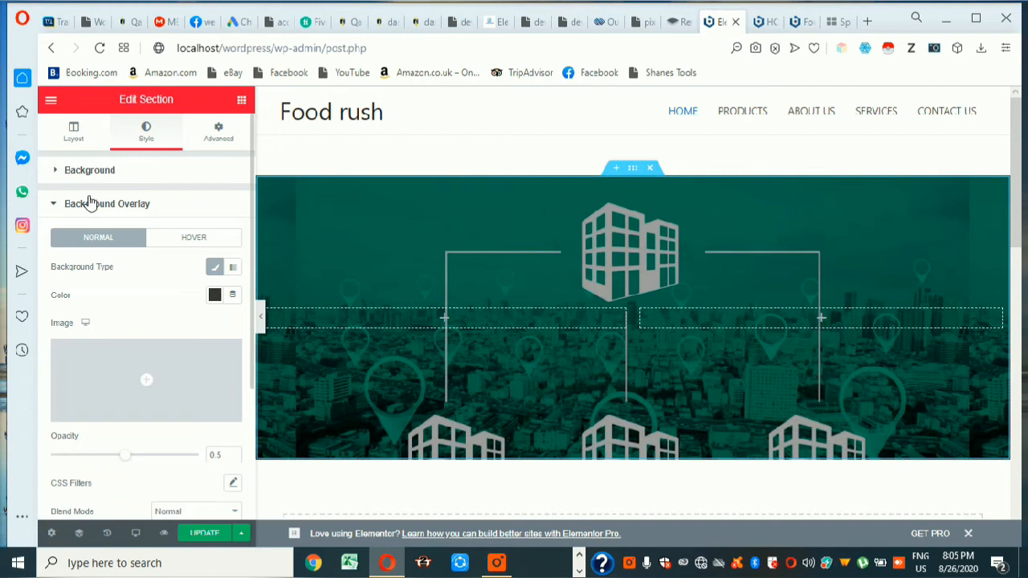
pyautogui.click(90, 203)
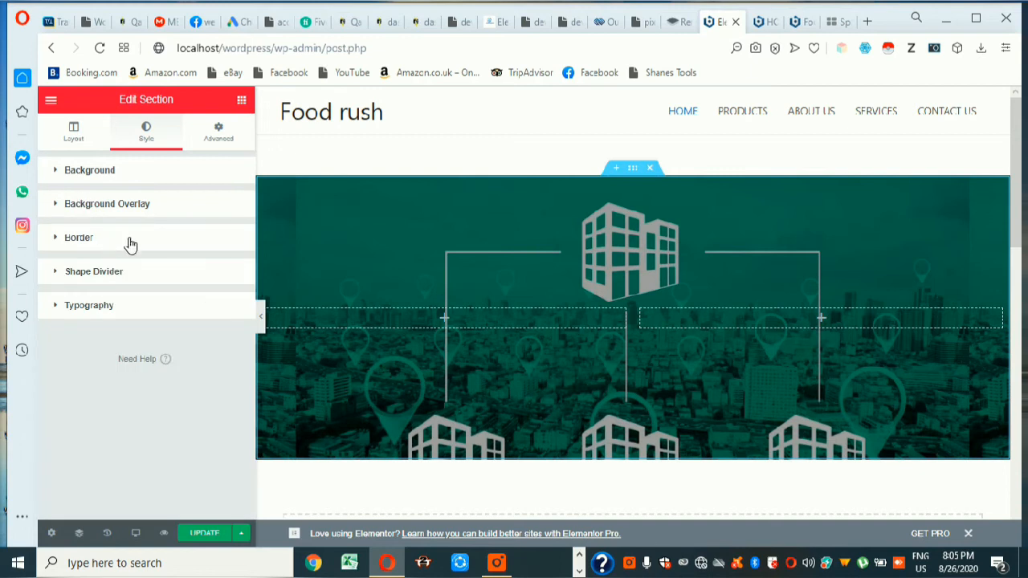
# Give the section a solid border with a width of 10 on all four sides and check it on the page.
pyautogui.click(74, 238)
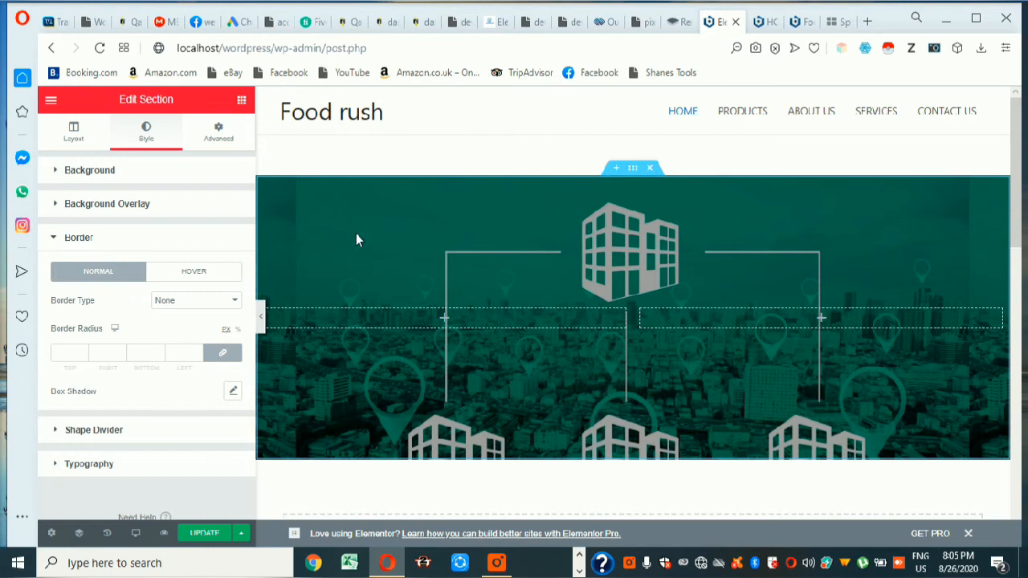
pyautogui.click(216, 303)
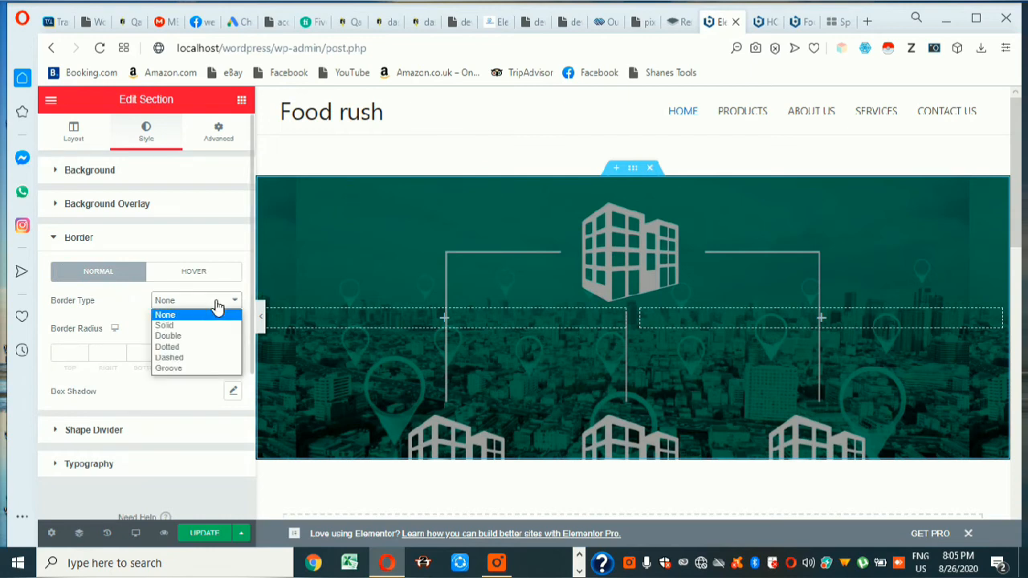
pyautogui.click(200, 336)
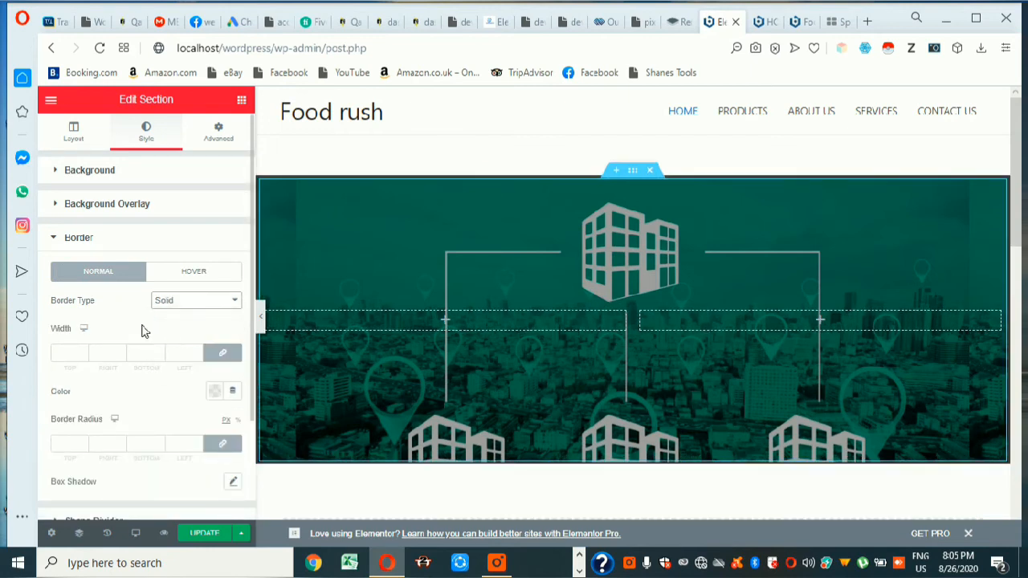
pyautogui.click(60, 347)
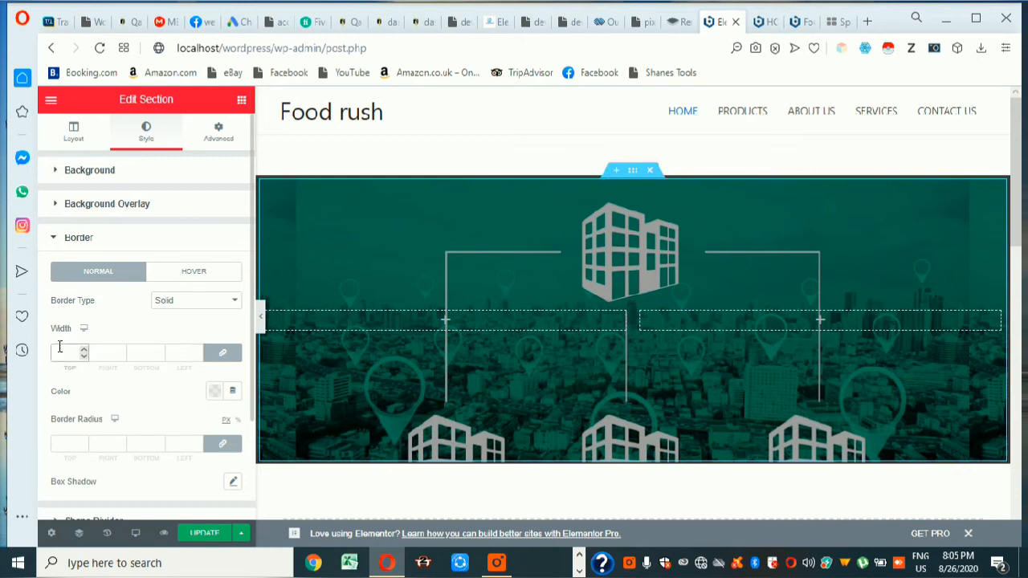
pyautogui.write('5')
pyautogui.press('BackSpace')
pyautogui.write('10')
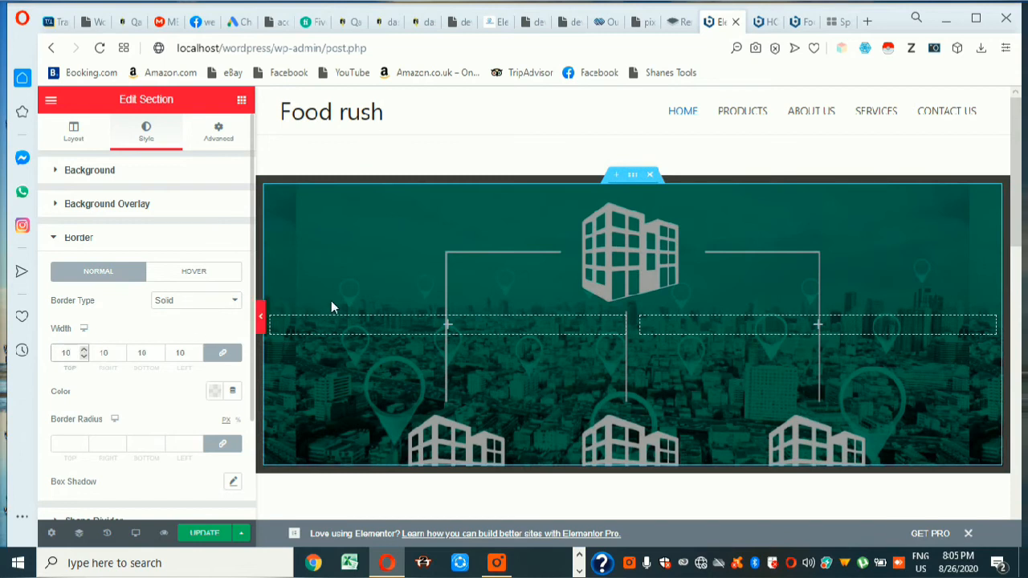
pyautogui.scroll(-1, 306, 273)
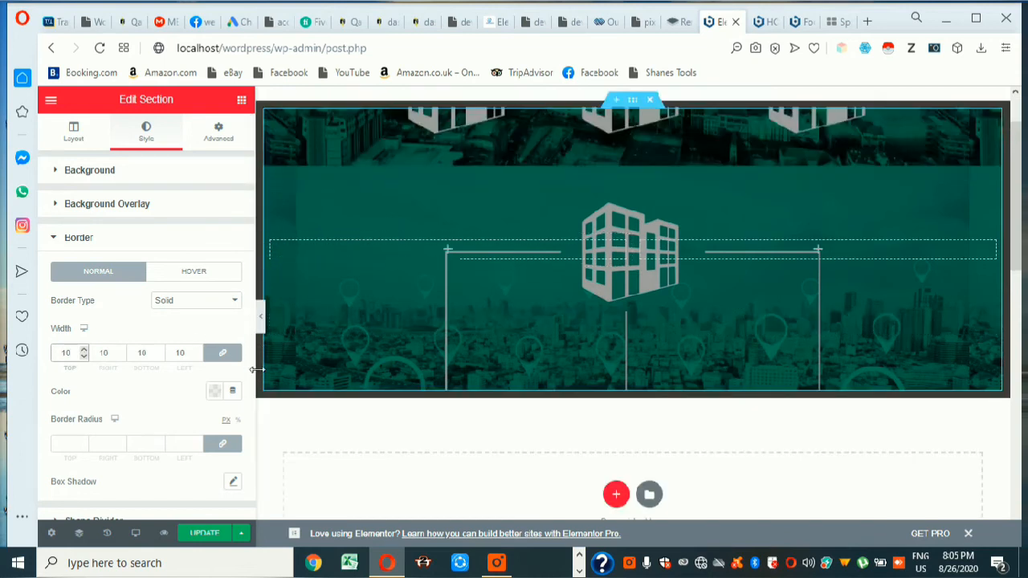
# Add a Drops shape divider along the section's top edge.
pyautogui.scroll(-1, 69, 381)
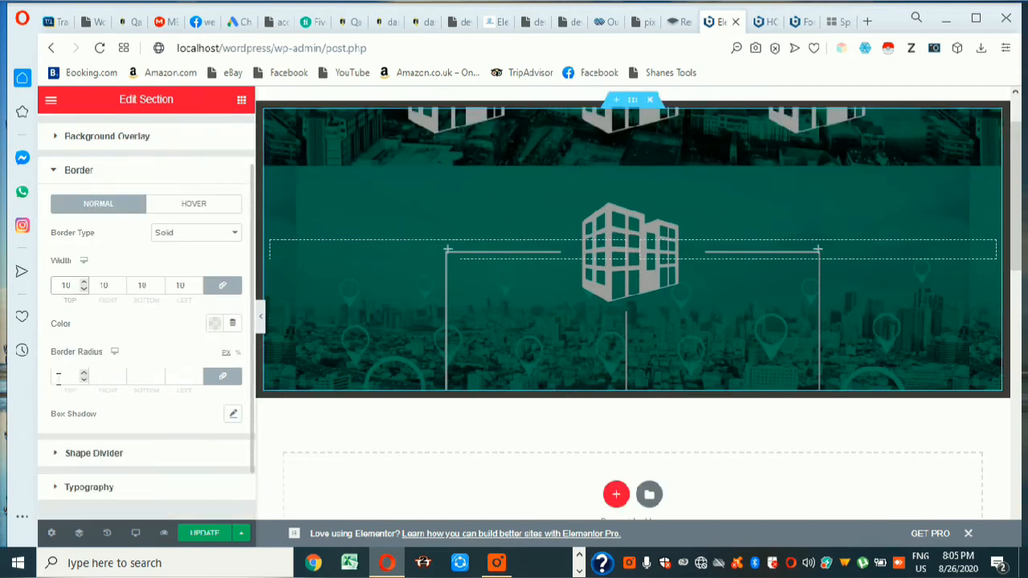
pyautogui.click(75, 459)
pyautogui.click(76, 455)
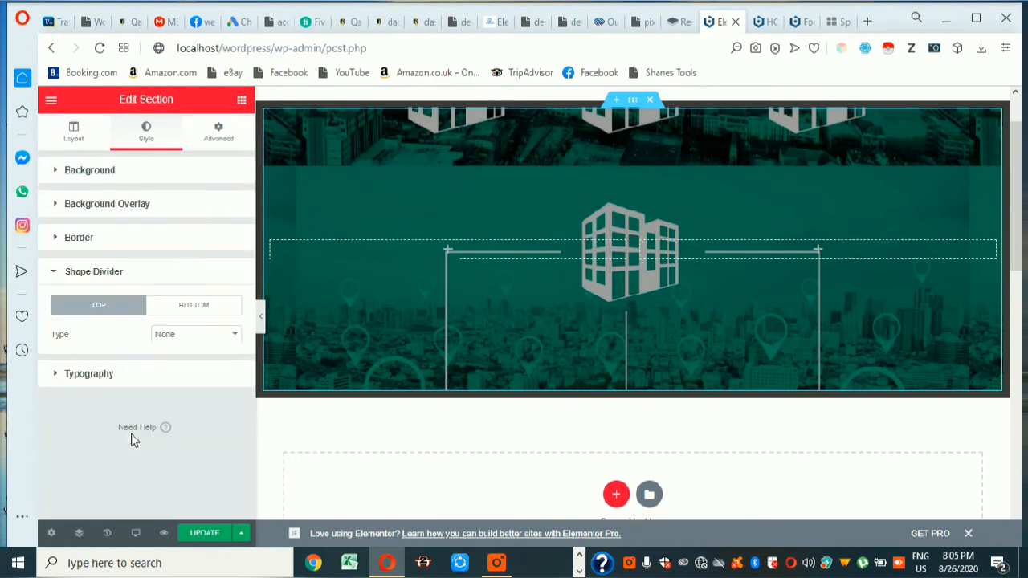
pyautogui.click(192, 335)
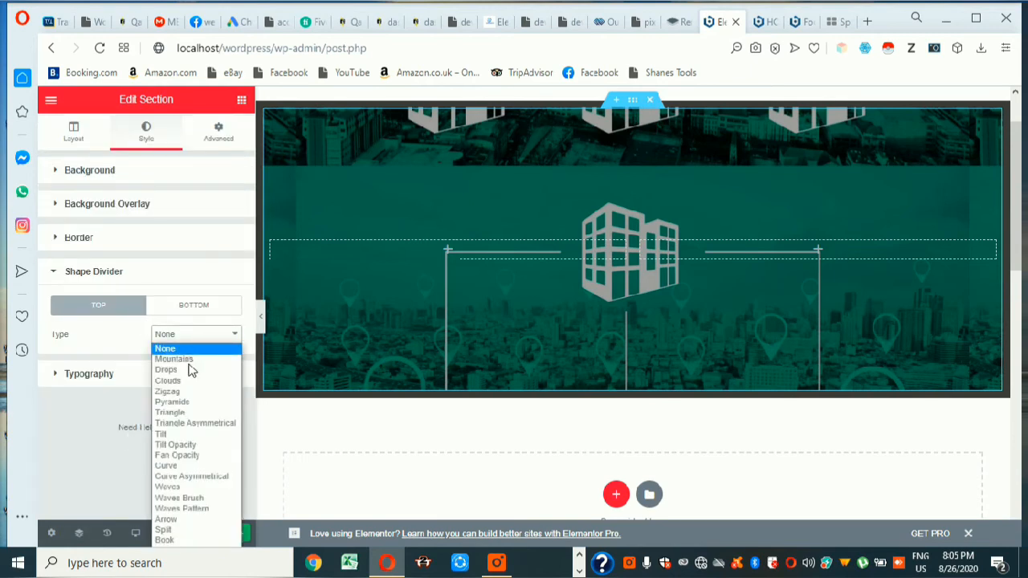
pyautogui.click(177, 370)
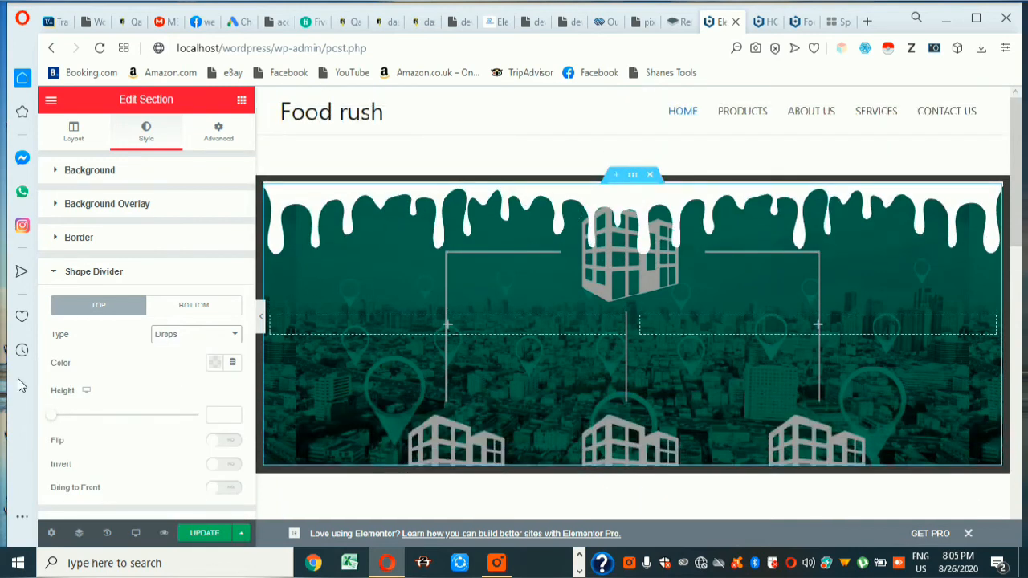
# Try the Fan Opacity divider on the section's top edge, and settle on the Curve shape.
pyautogui.click(207, 344)
pyautogui.click(169, 461)
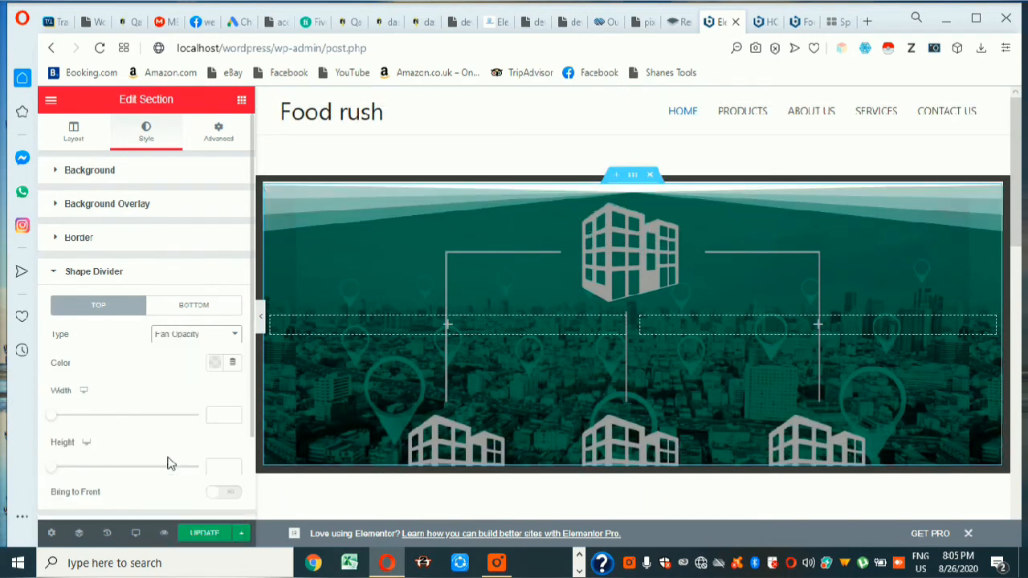
pyautogui.click(187, 340)
pyautogui.click(193, 464)
pyautogui.click(207, 345)
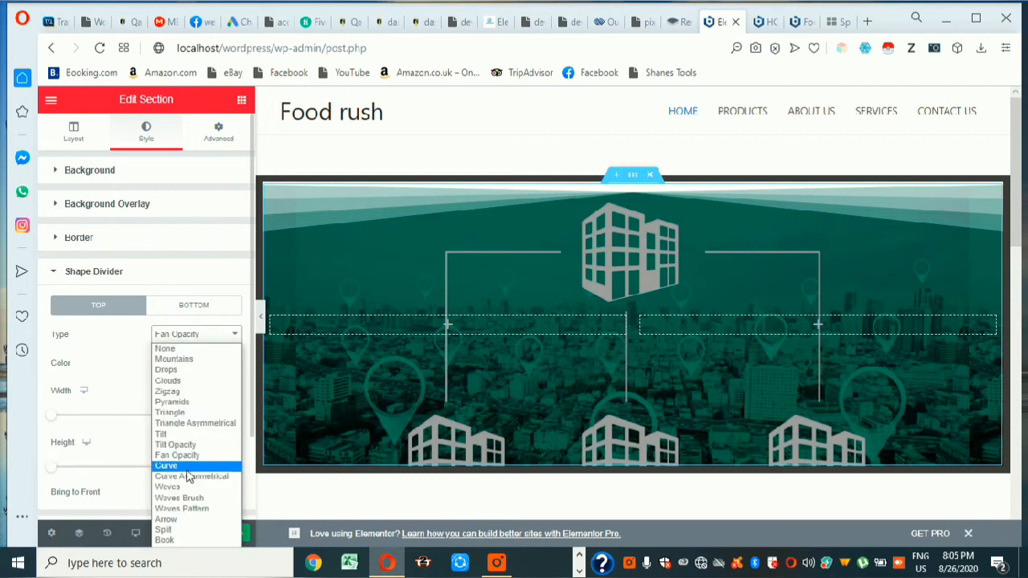
pyautogui.click(190, 475)
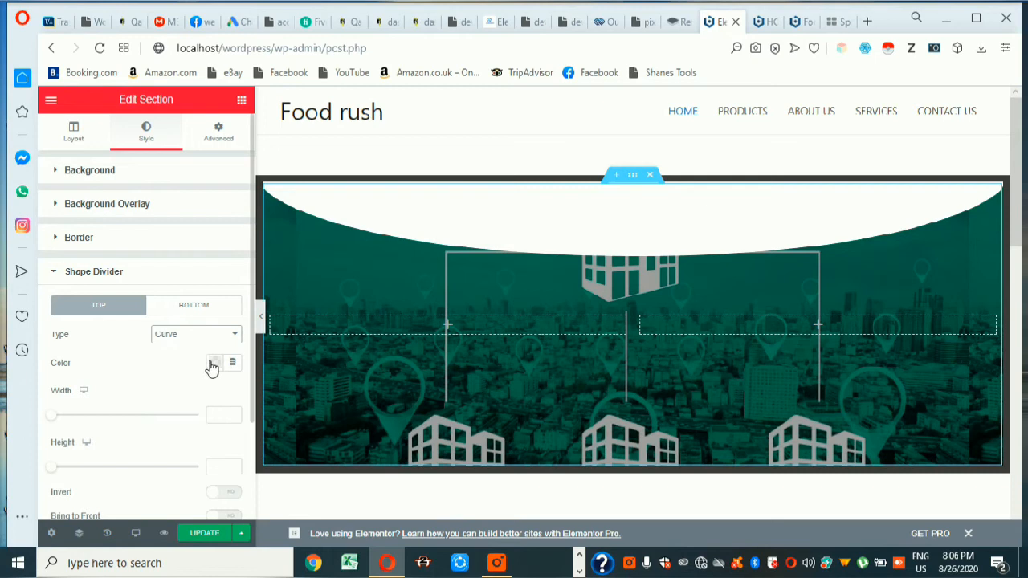
# Color the section's top Curve divider solid black (#000000).
pyautogui.click(213, 364)
pyautogui.click(137, 152)
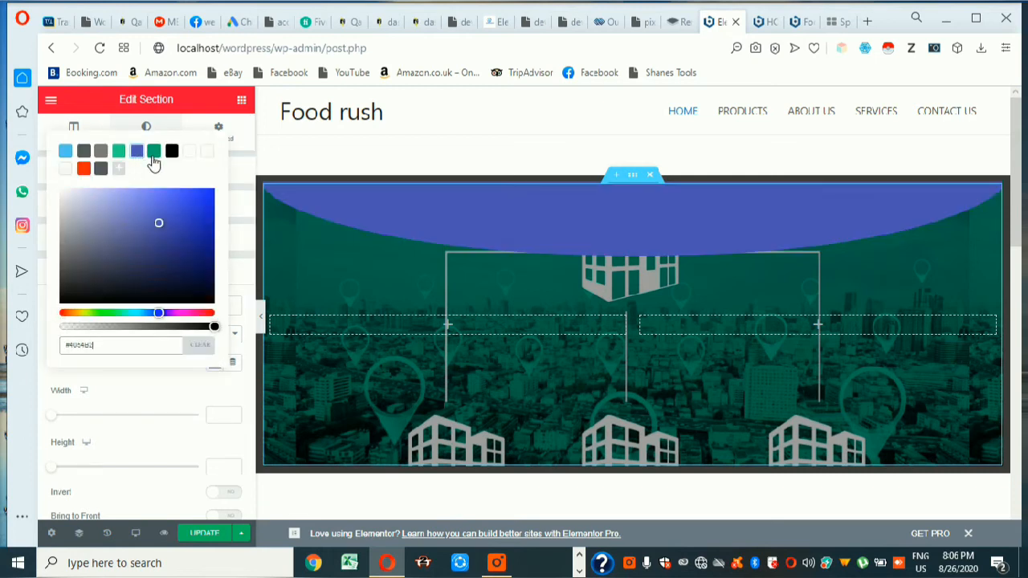
pyautogui.click(171, 151)
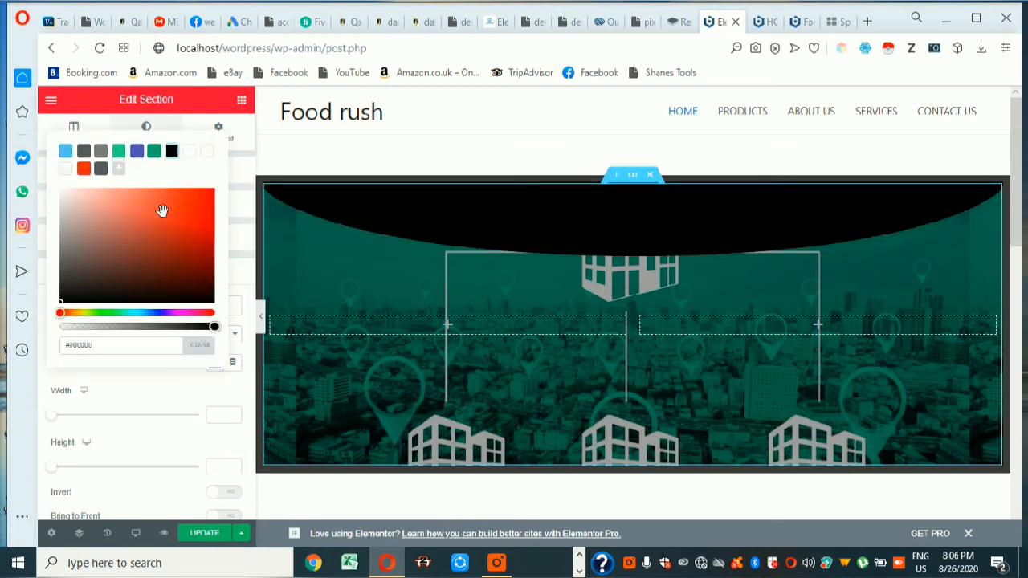
pyautogui.click(141, 388)
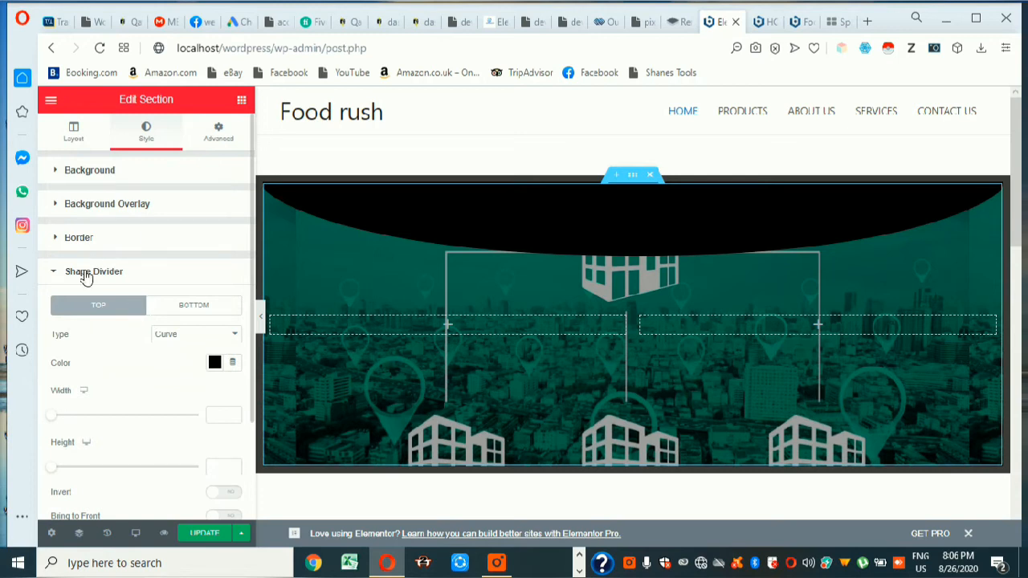
# Add a Pyramids shape divider along the section's bottom edge.
pyautogui.click(184, 305)
pyautogui.click(110, 305)
pyautogui.click(185, 306)
pyautogui.click(185, 336)
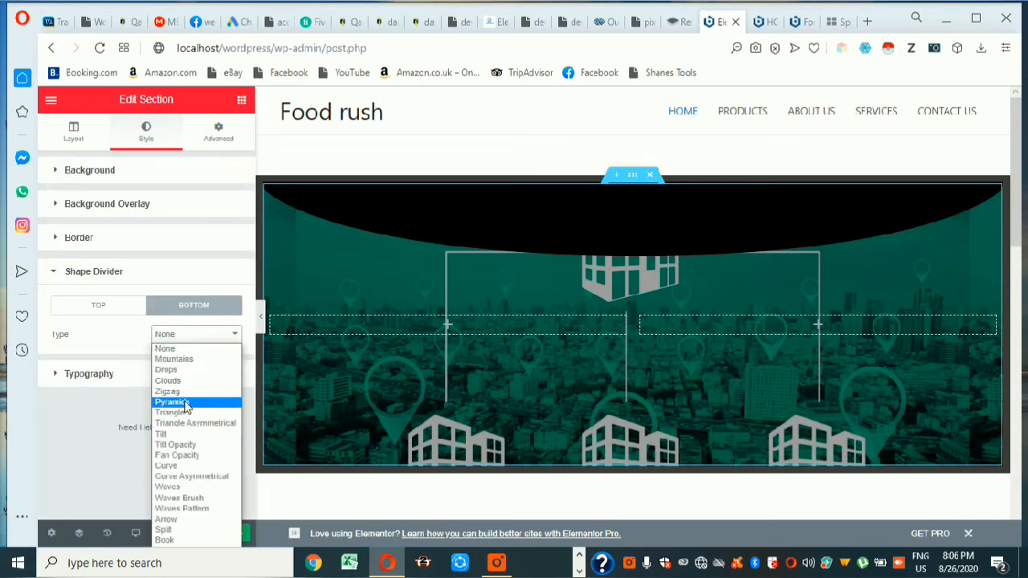
pyautogui.click(184, 406)
pyautogui.scroll(-3, 142, 354)
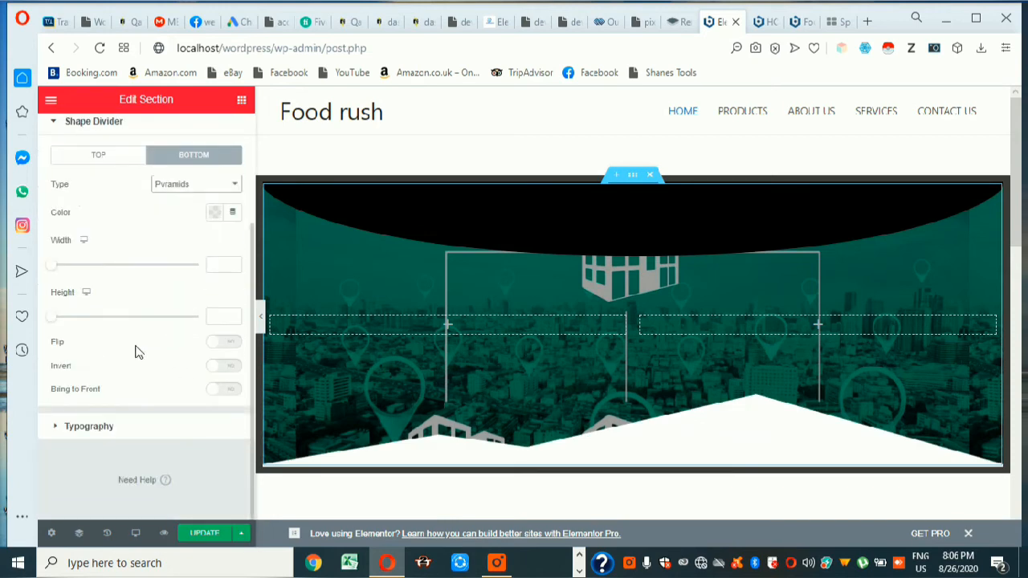
# Examine the section's Typography options, including heading, text and link colors and text alignment.
pyautogui.click(70, 129)
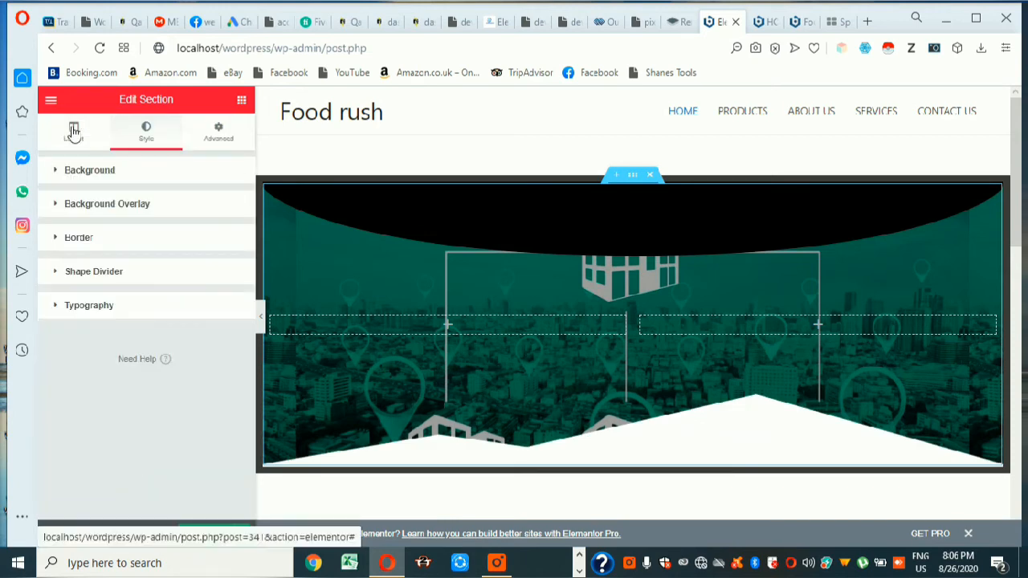
pyautogui.click(89, 305)
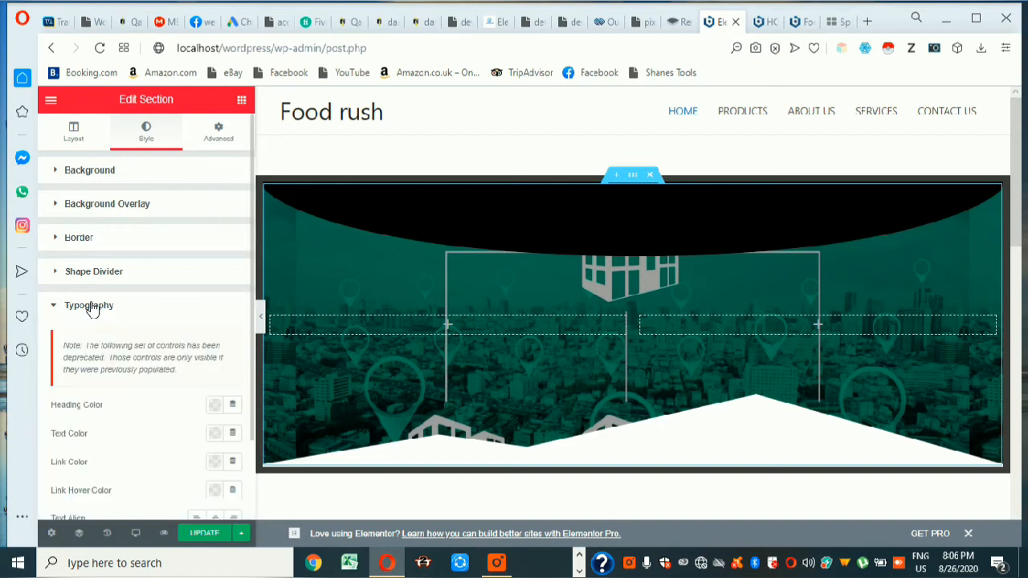
pyautogui.scroll(-2, 128, 347)
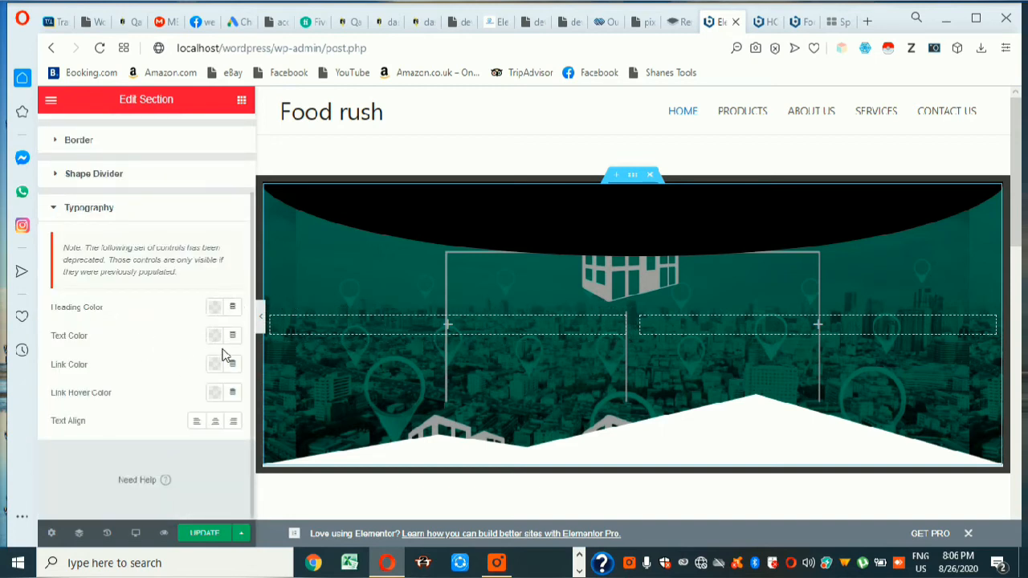
pyautogui.scroll(2, 96, 273)
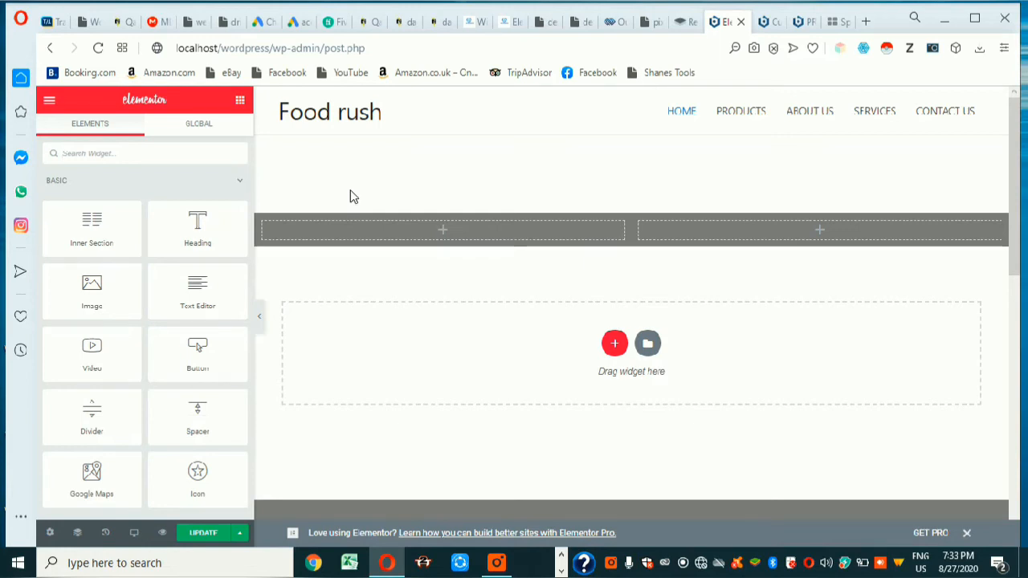
# Examine the layout options of the left column in the grey two-column section.
pyautogui.moveTo(579, 217)
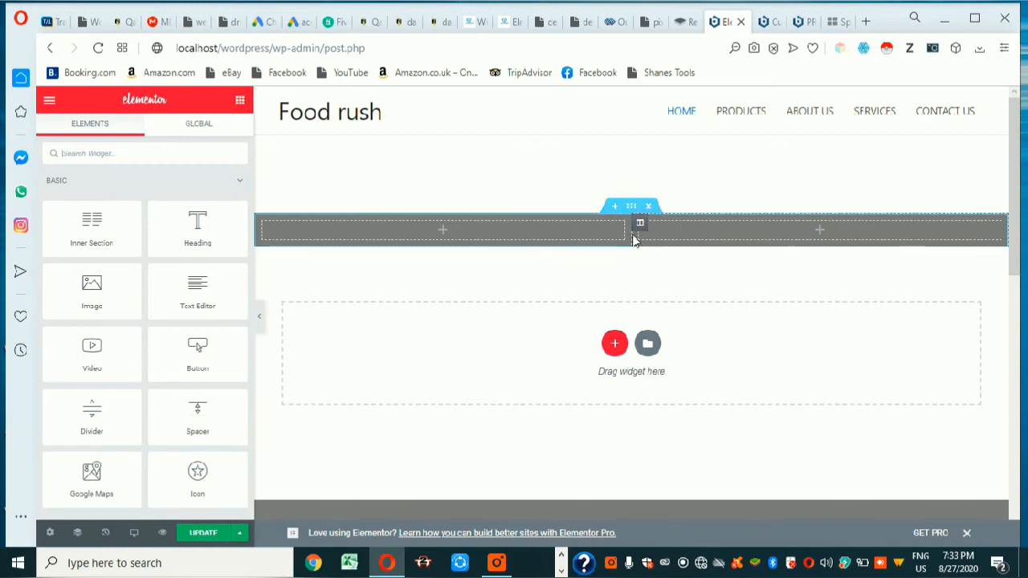
pyautogui.click(263, 225)
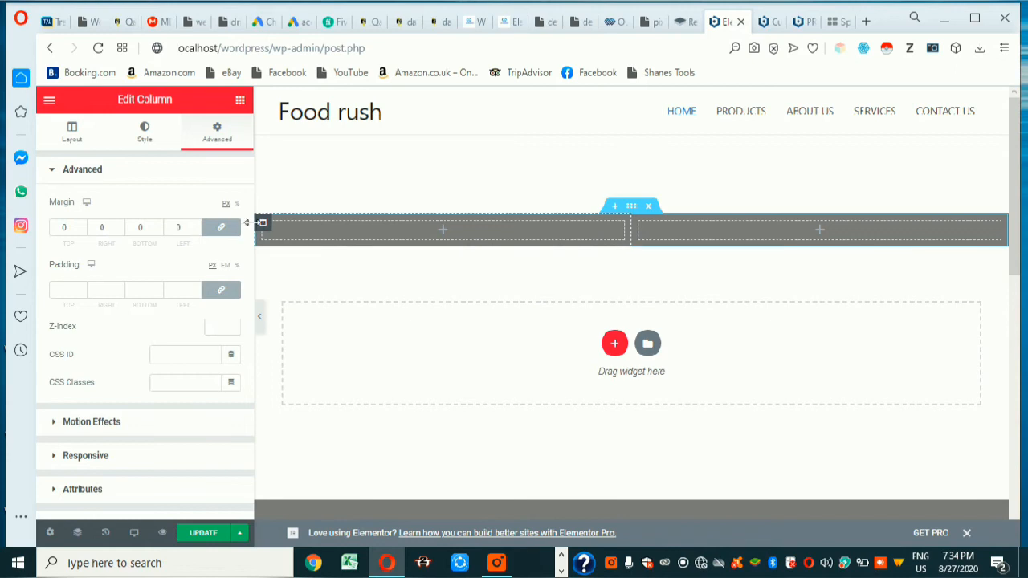
pyautogui.click(80, 142)
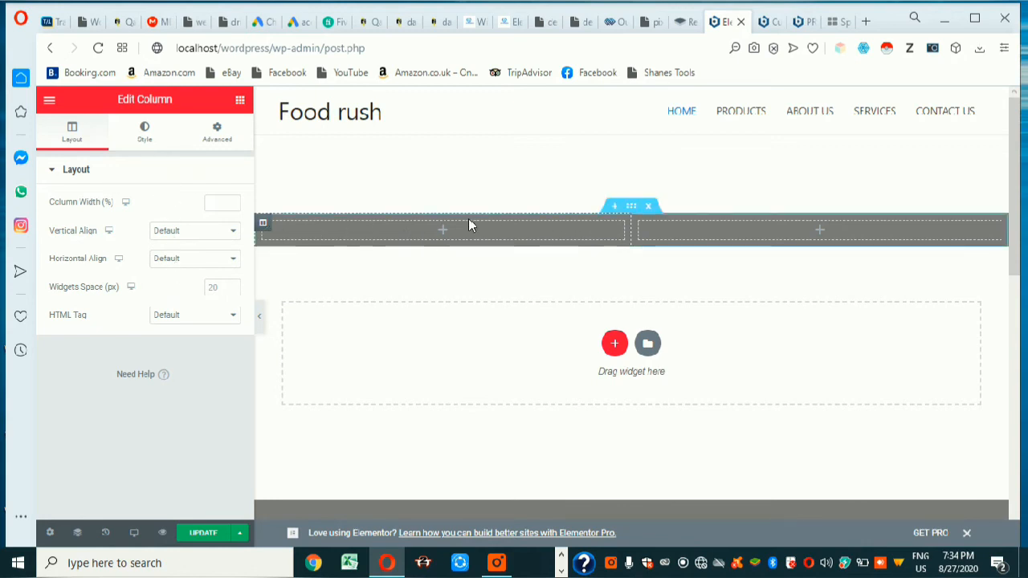
# Try the Fit To Screen height on the grey two-column section, and settle on Min Height.
pyautogui.click(631, 211)
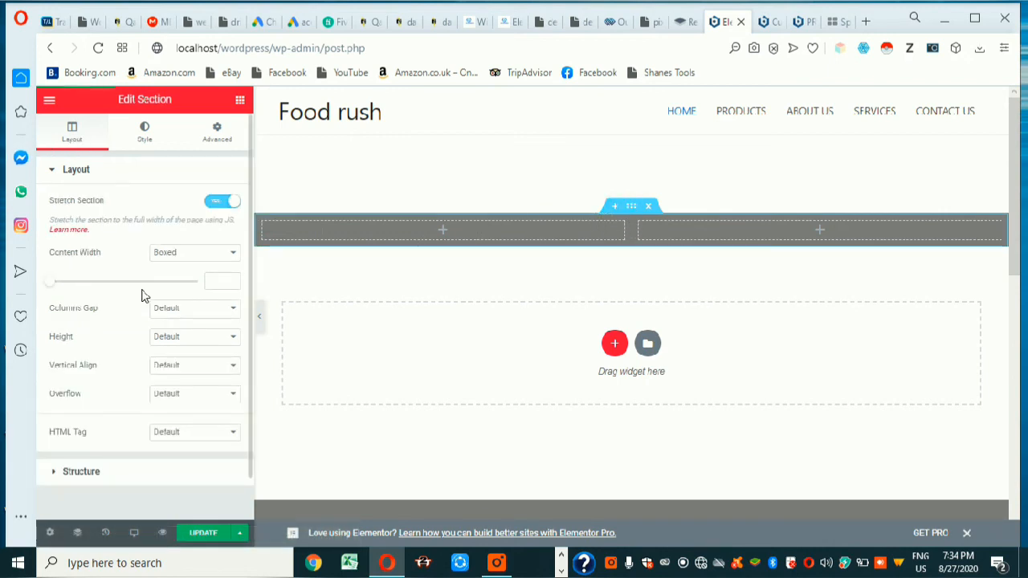
pyautogui.click(185, 339)
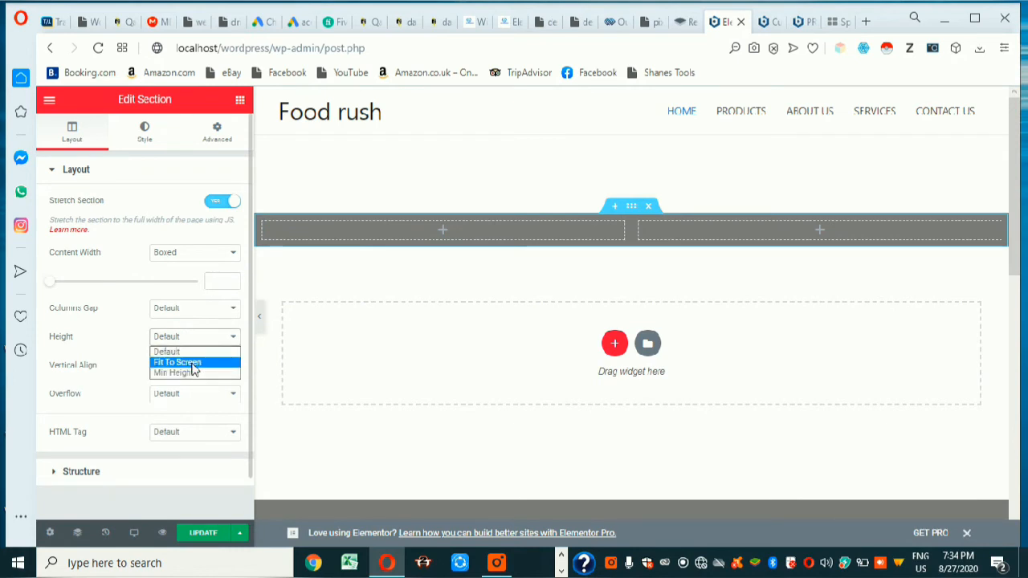
pyautogui.click(193, 363)
pyautogui.click(191, 343)
pyautogui.click(192, 372)
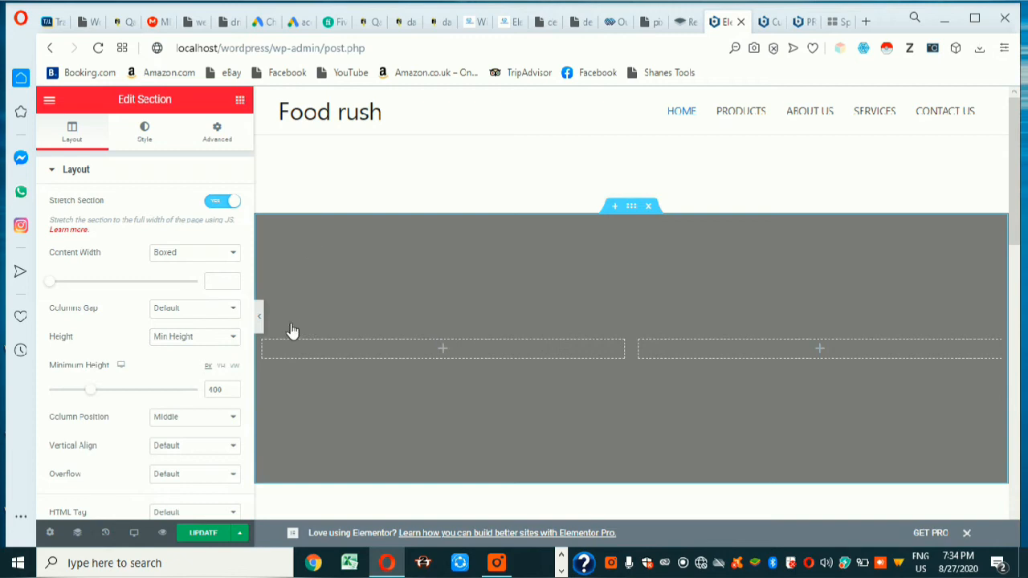
# Give the left column of the grey section a classic background in the orange-red preset color.
pyautogui.click(268, 343)
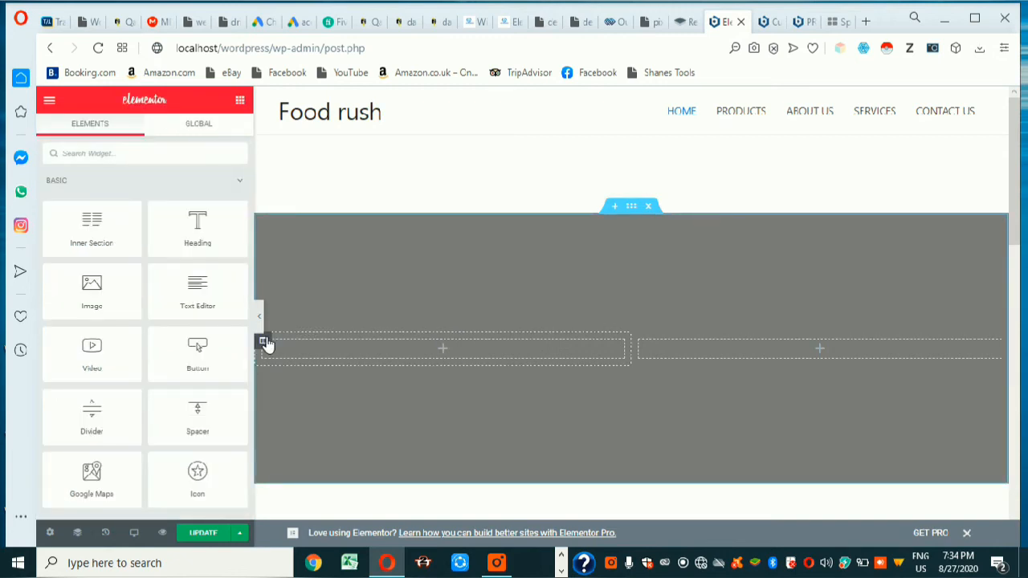
pyautogui.click(265, 343)
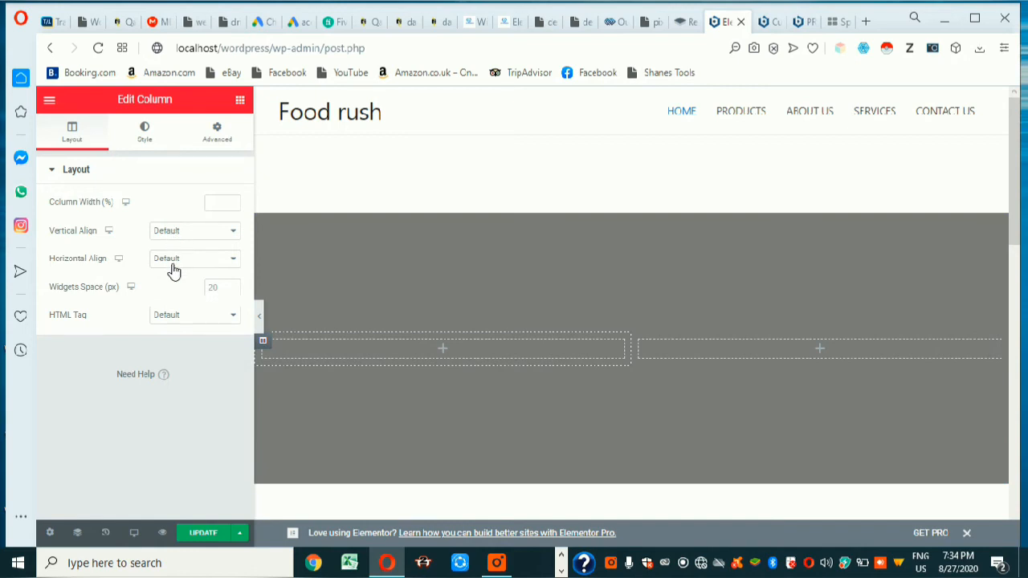
pyautogui.click(151, 135)
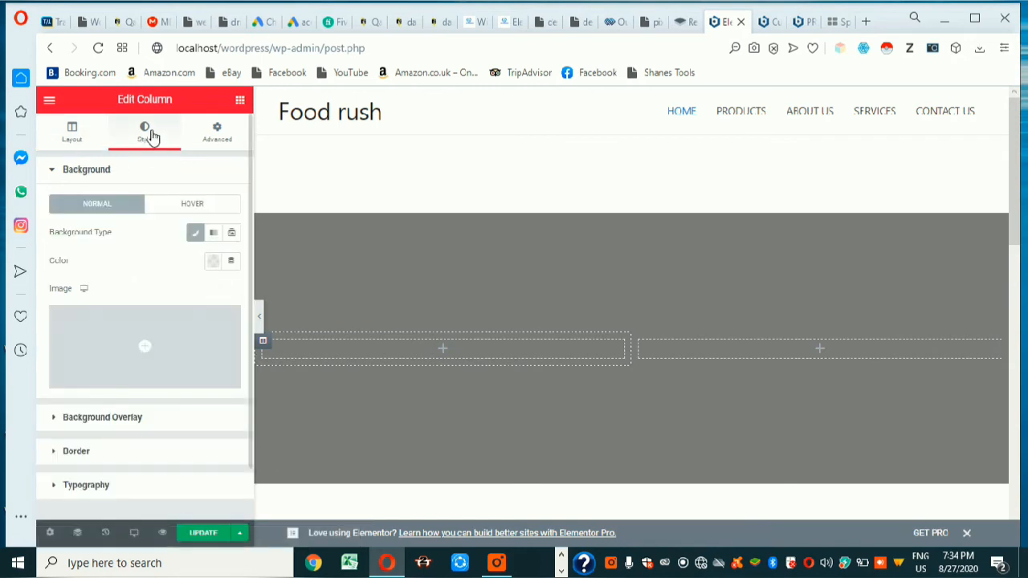
pyautogui.click(212, 266)
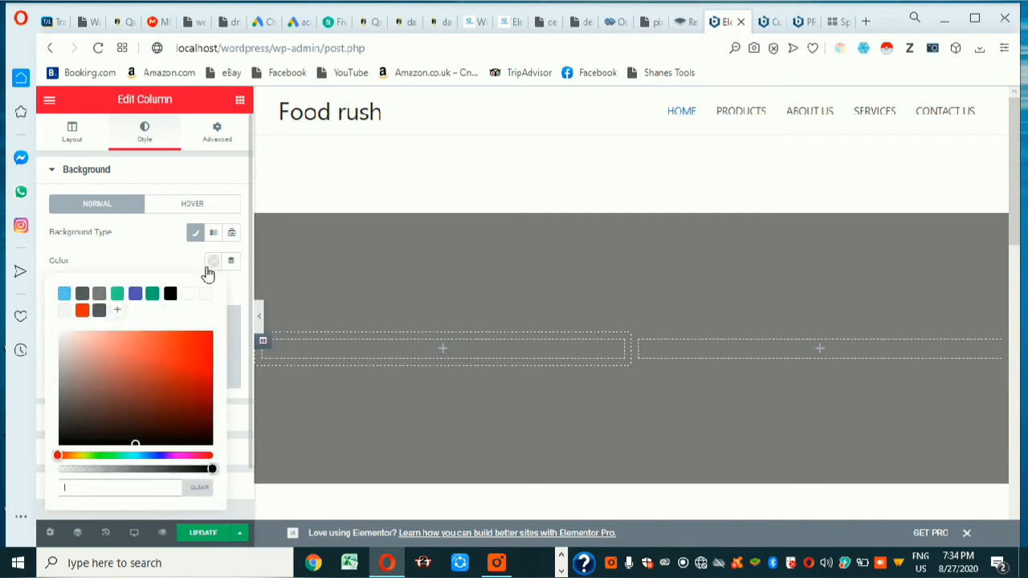
pyautogui.click(81, 311)
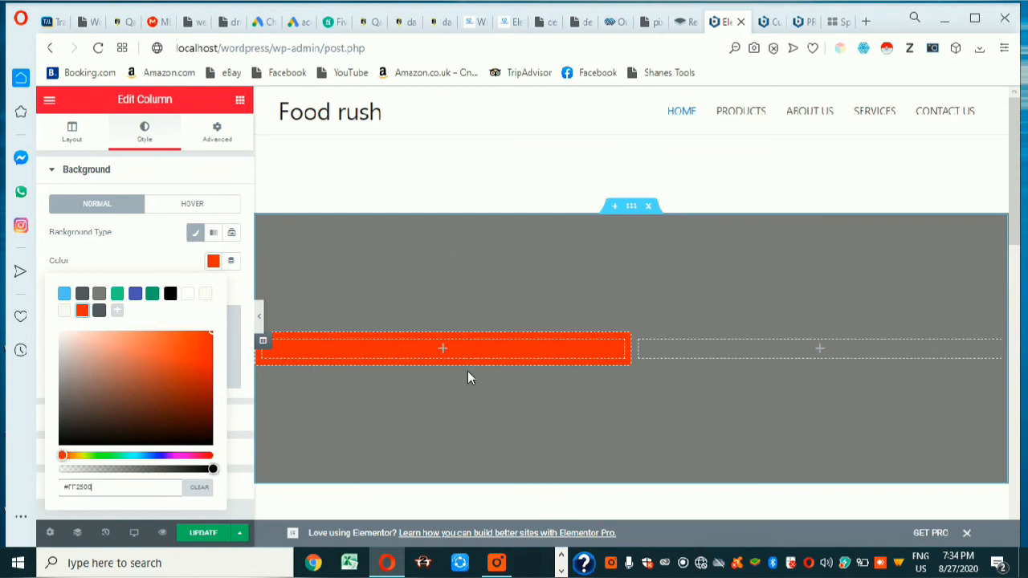
pyautogui.click(159, 249)
# Add a classic background overlay to the left column, trying black and settling on the light green preset color.
pyautogui.moveTo(158, 371)
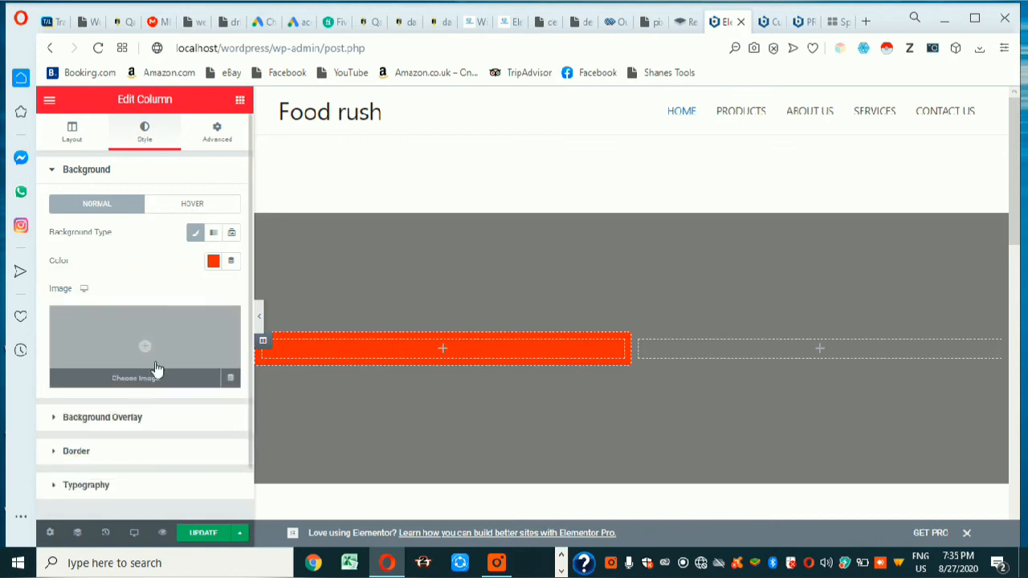
pyautogui.scroll(-1, 159, 377)
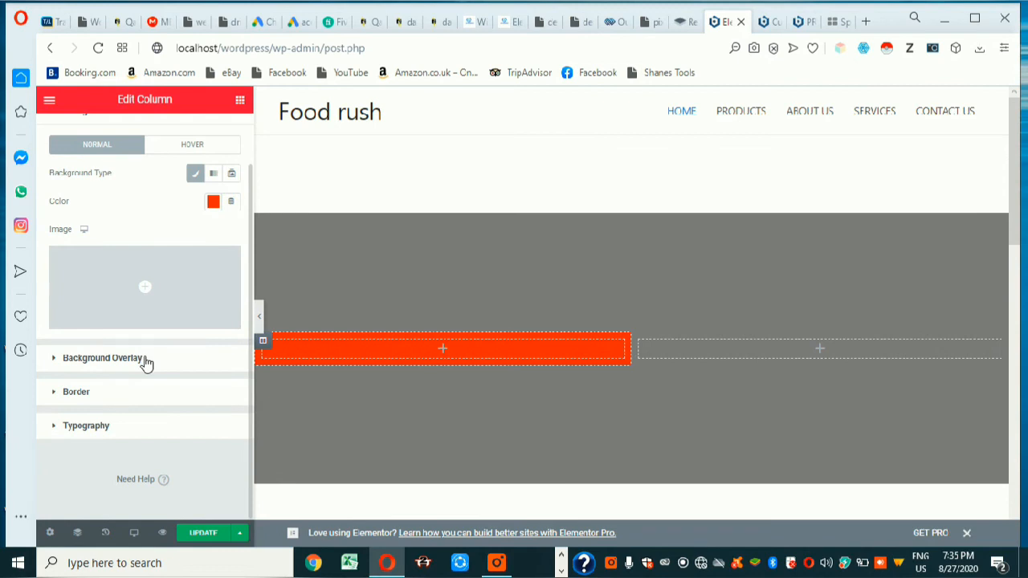
pyautogui.click(102, 358)
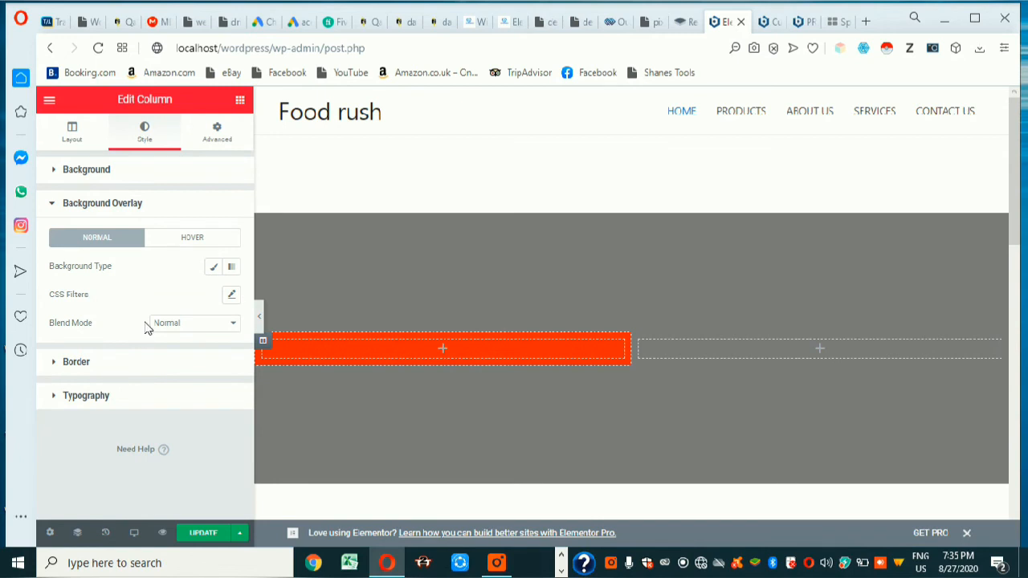
pyautogui.click(213, 269)
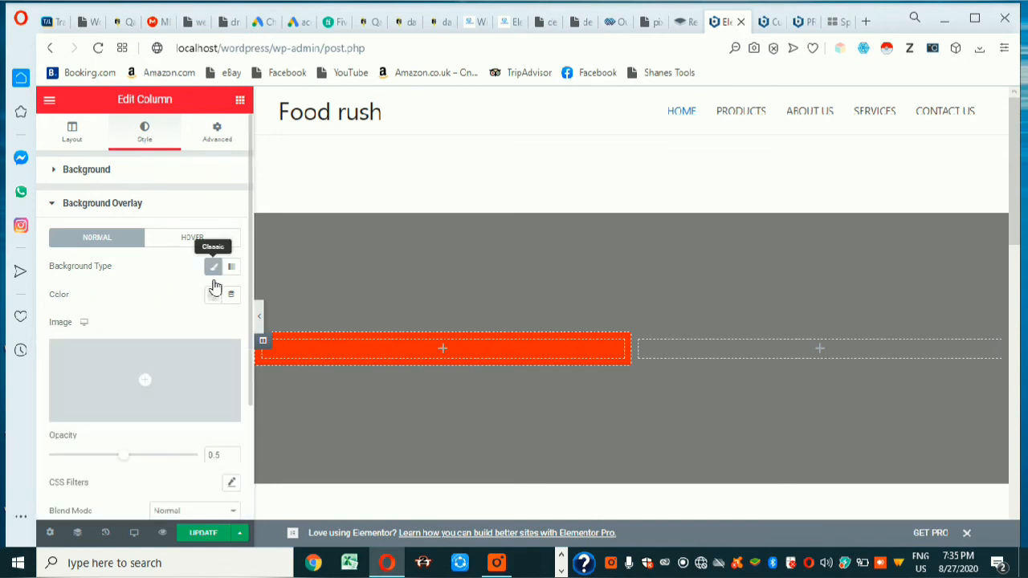
pyautogui.click(215, 297)
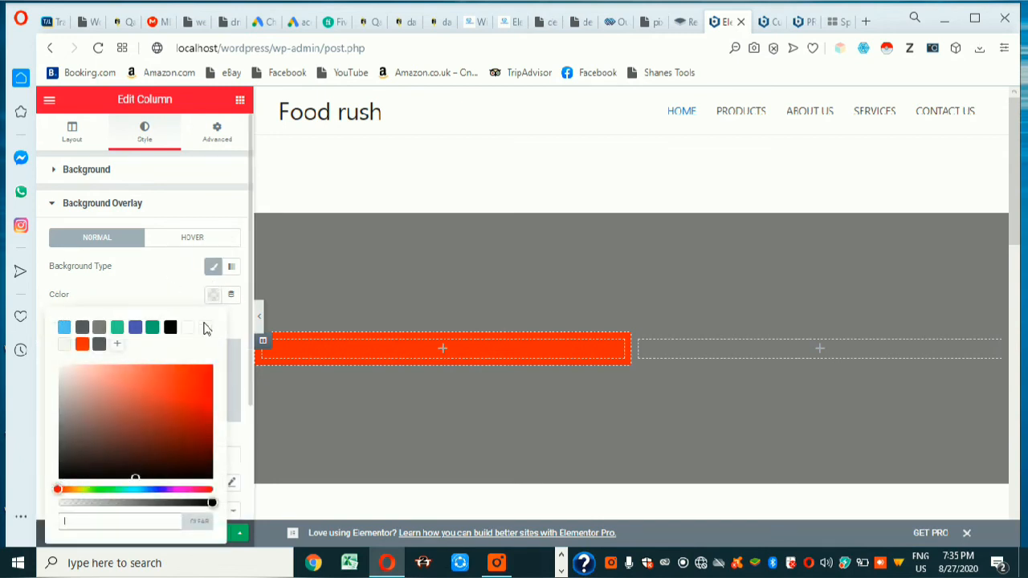
pyautogui.click(172, 330)
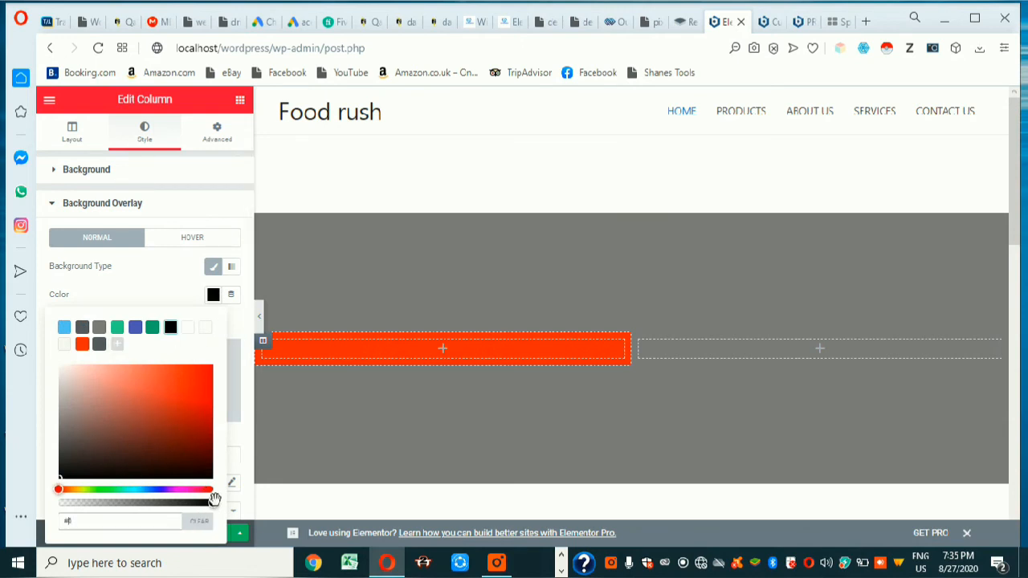
pyautogui.click(117, 329)
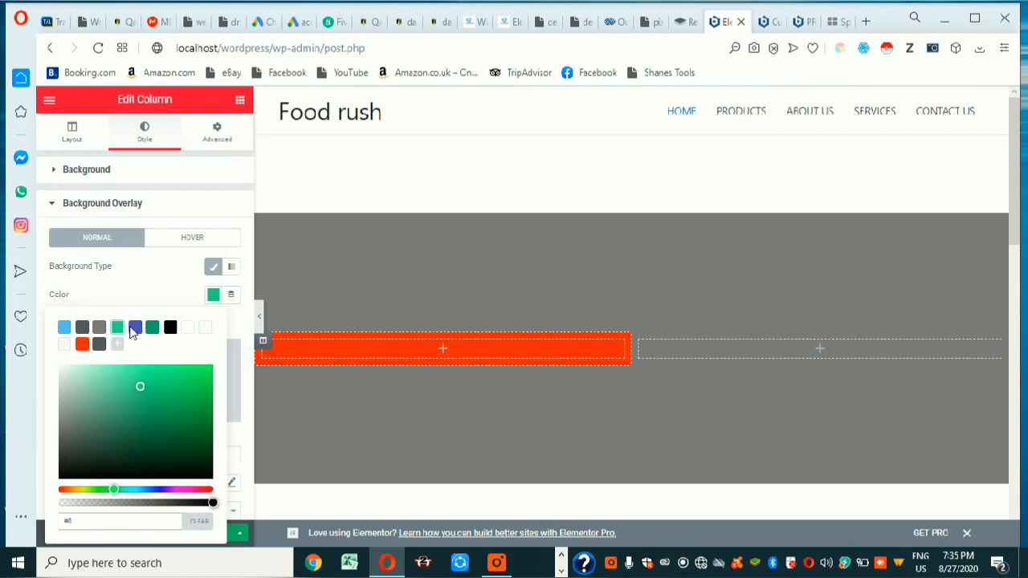
pyautogui.click(149, 272)
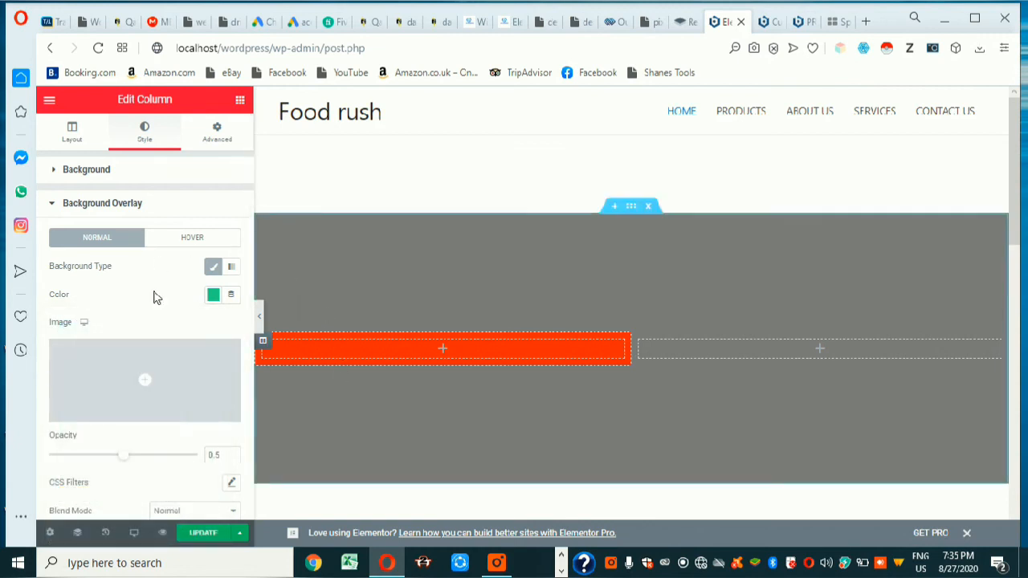
pyautogui.click(139, 204)
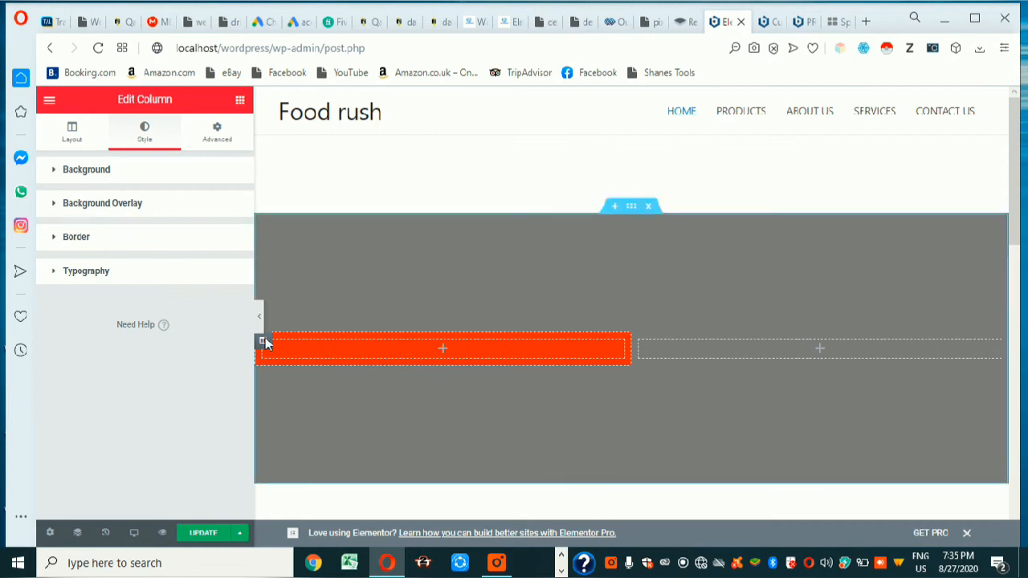
# Give the left column of the grey section a solid border in black (#000000).
pyautogui.click(120, 241)
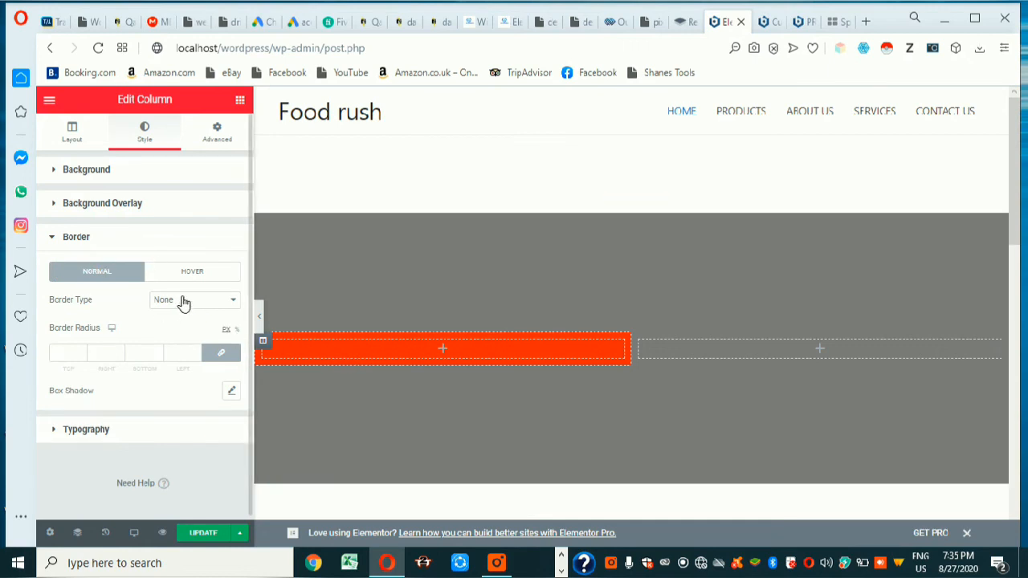
pyautogui.click(183, 302)
pyautogui.click(184, 327)
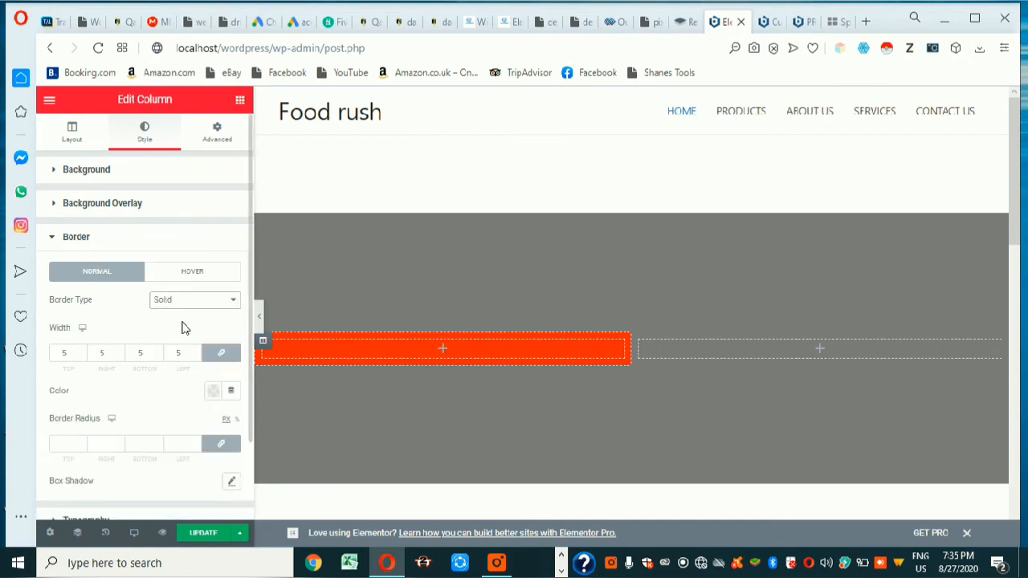
pyautogui.click(211, 394)
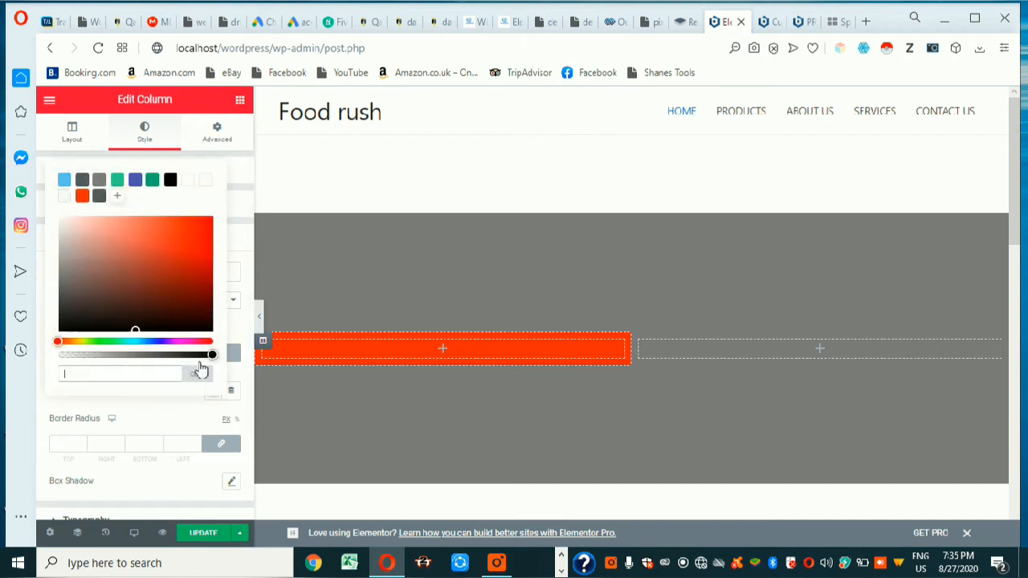
pyautogui.click(170, 182)
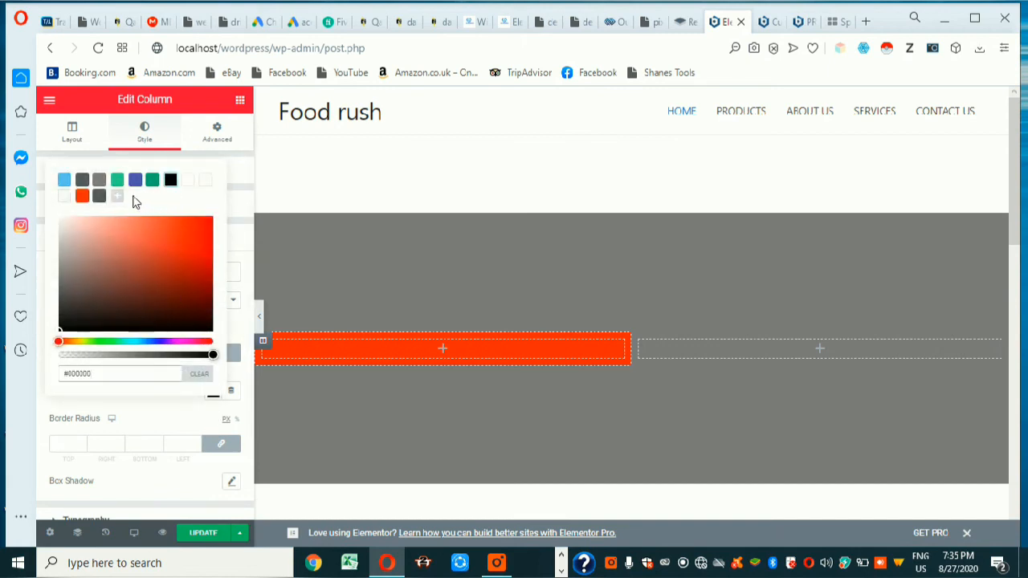
pyautogui.click(150, 418)
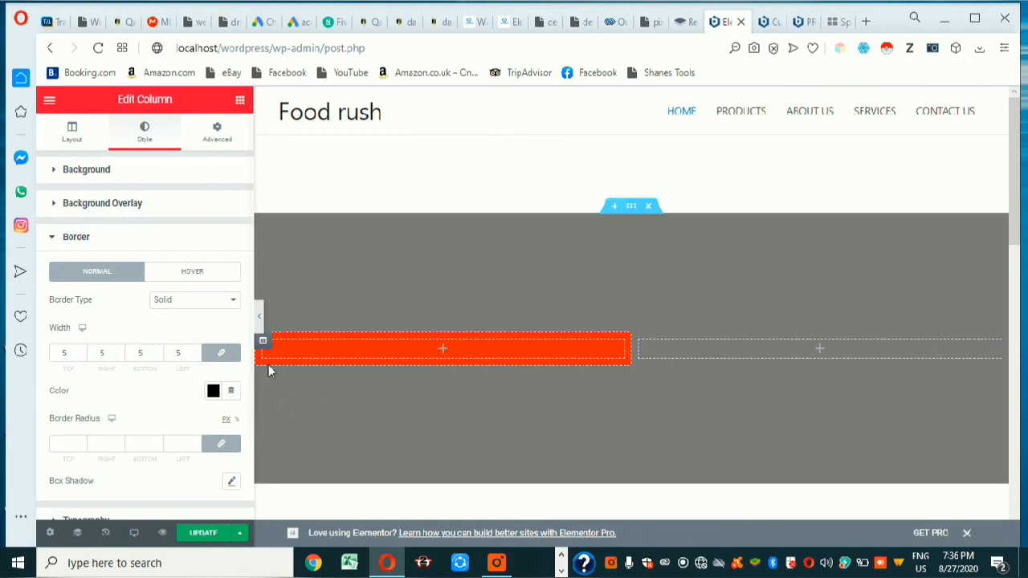
# Try a border width of 50 on all sides of the left column, and return it to 5.
pyautogui.click(63, 353)
pyautogui.write('5')
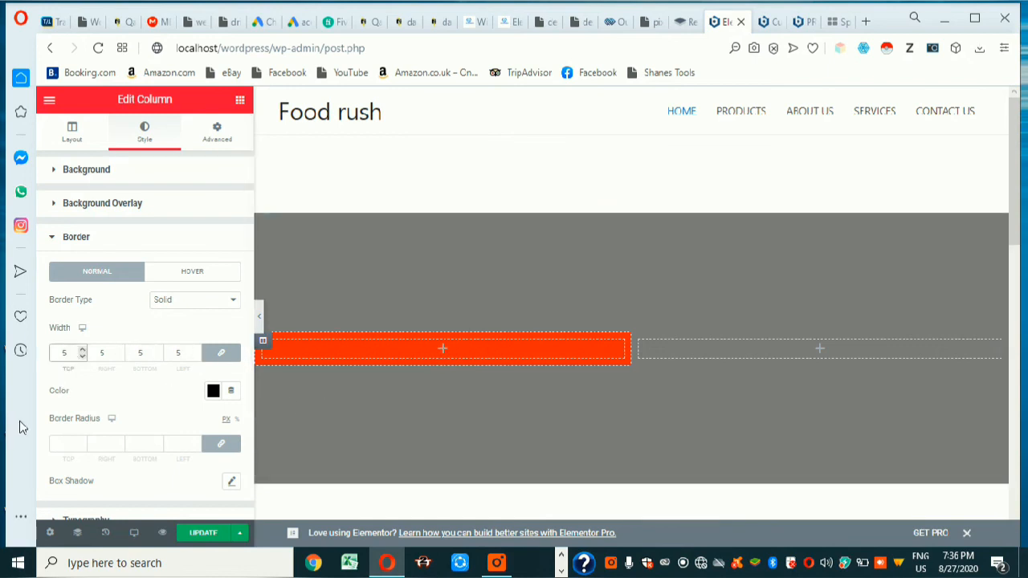
pyautogui.write('0')
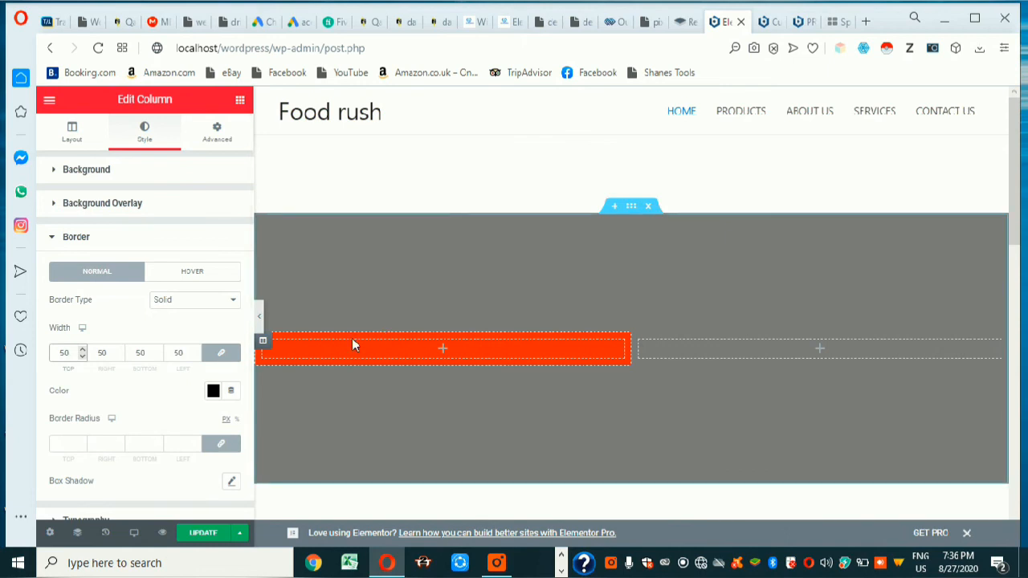
pyautogui.press('BackSpace')
# Place a Heading widget in the left column to preview its border, and delete the heading again.
pyautogui.click(240, 101)
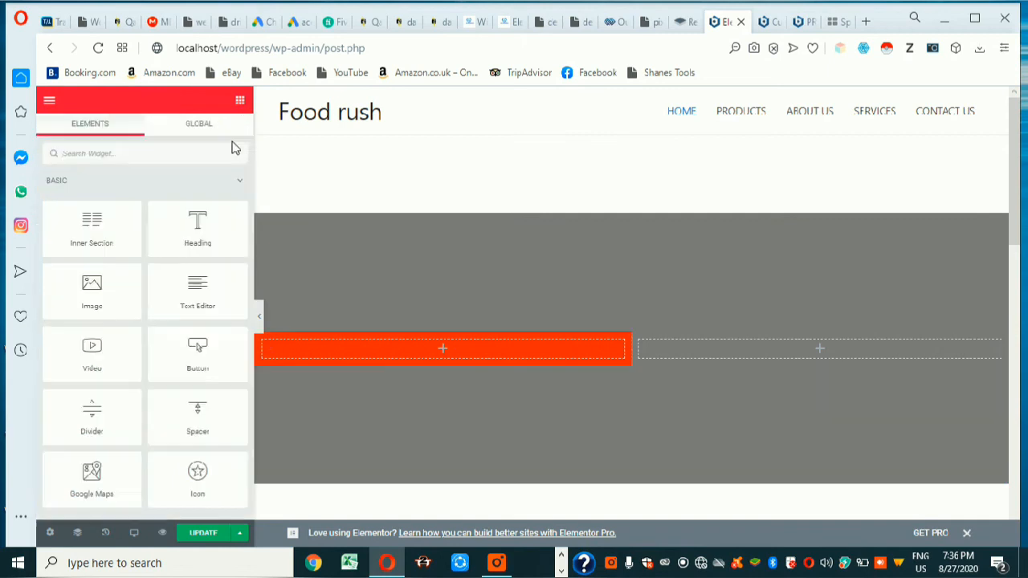
pyautogui.moveTo(211, 230); pyautogui.dragTo(378, 342)
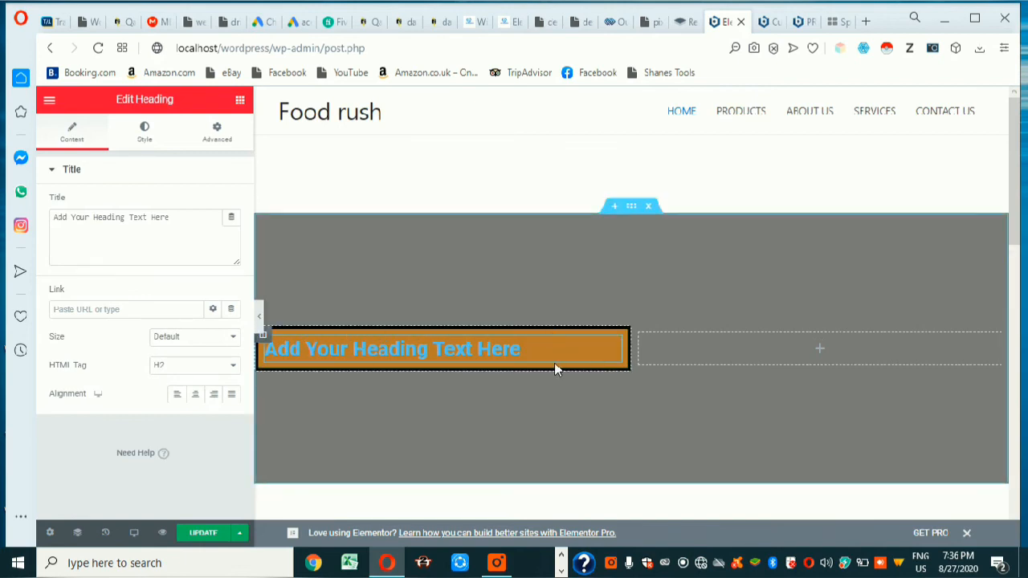
pyautogui.rightClick(616, 346)
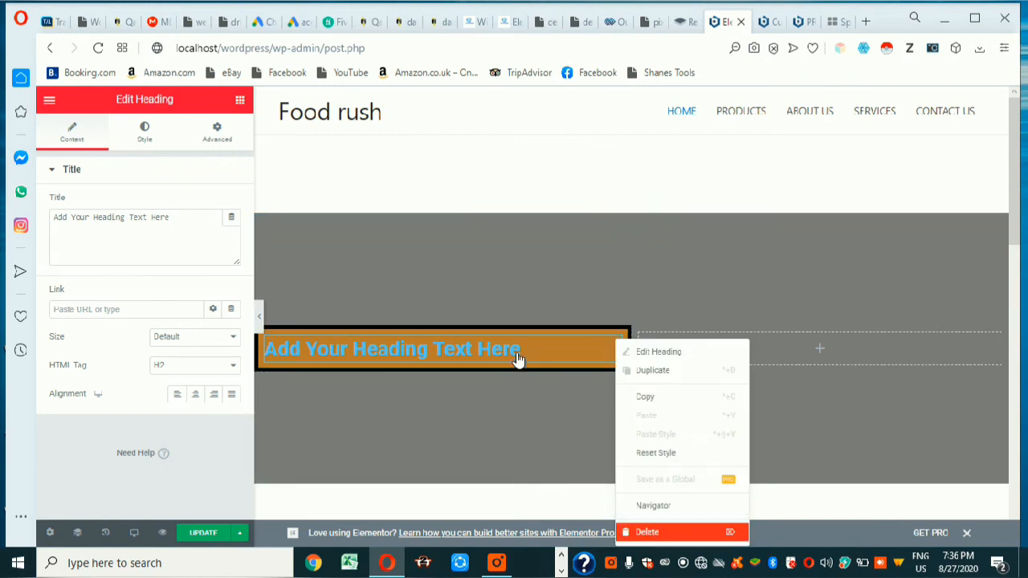
pyautogui.press('Delete')
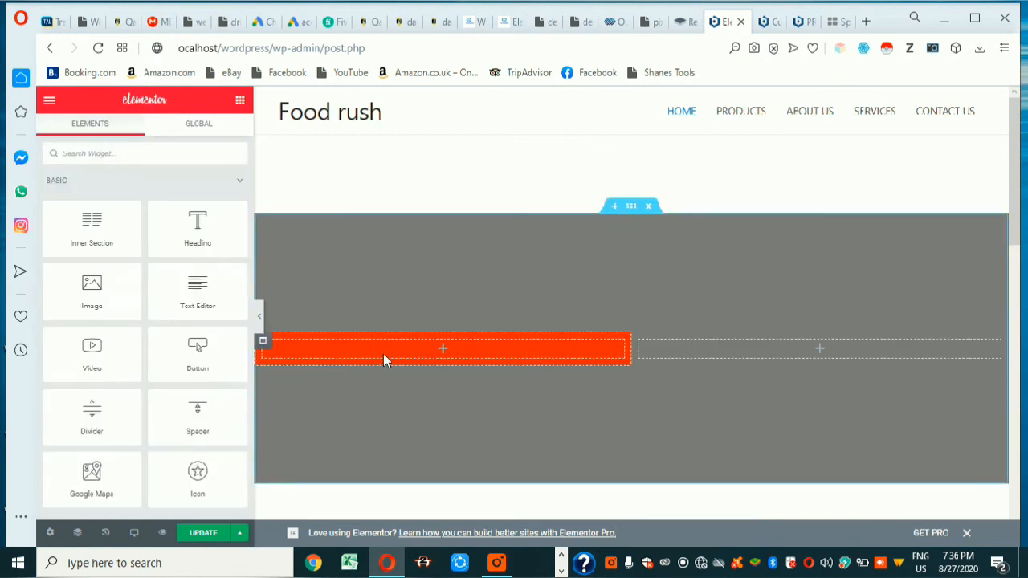
# Unlink the left column's border width values, and set the right and left widths to 0.
pyautogui.click(264, 344)
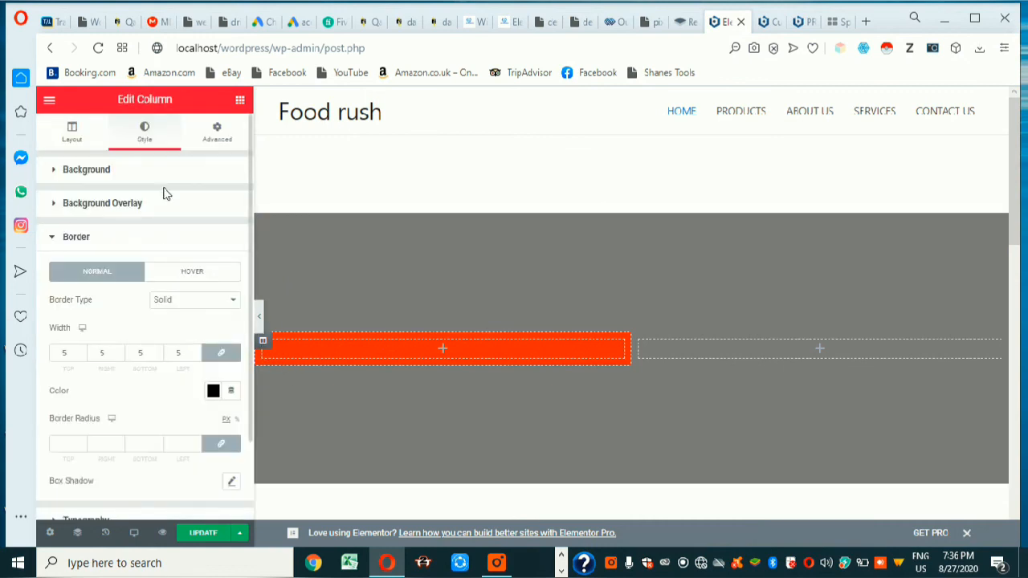
pyautogui.scroll(-1, 168, 329)
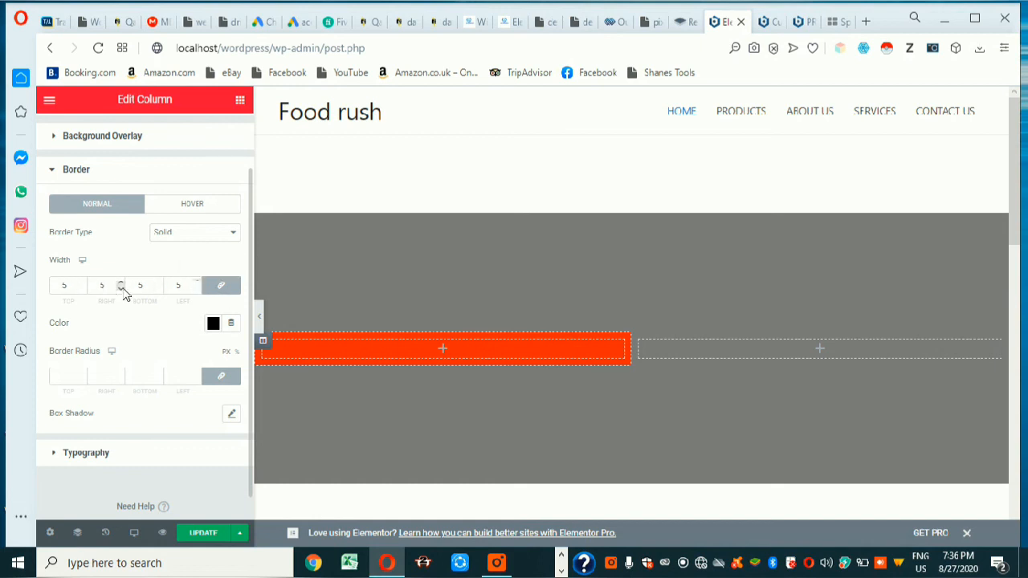
pyautogui.click(225, 291)
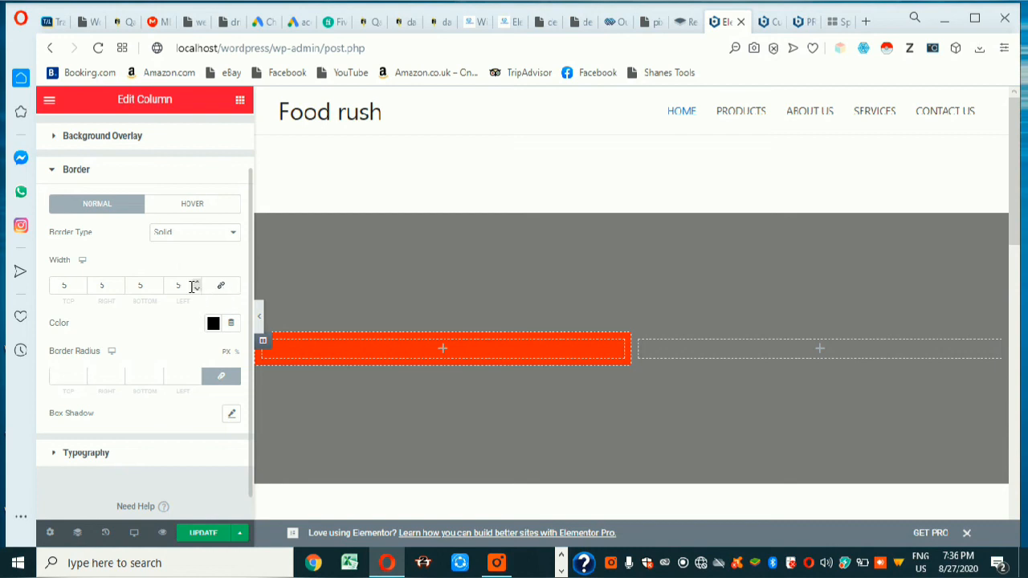
pyautogui.click(189, 286)
pyautogui.click(109, 285)
pyautogui.scroll(2, 216, 205)
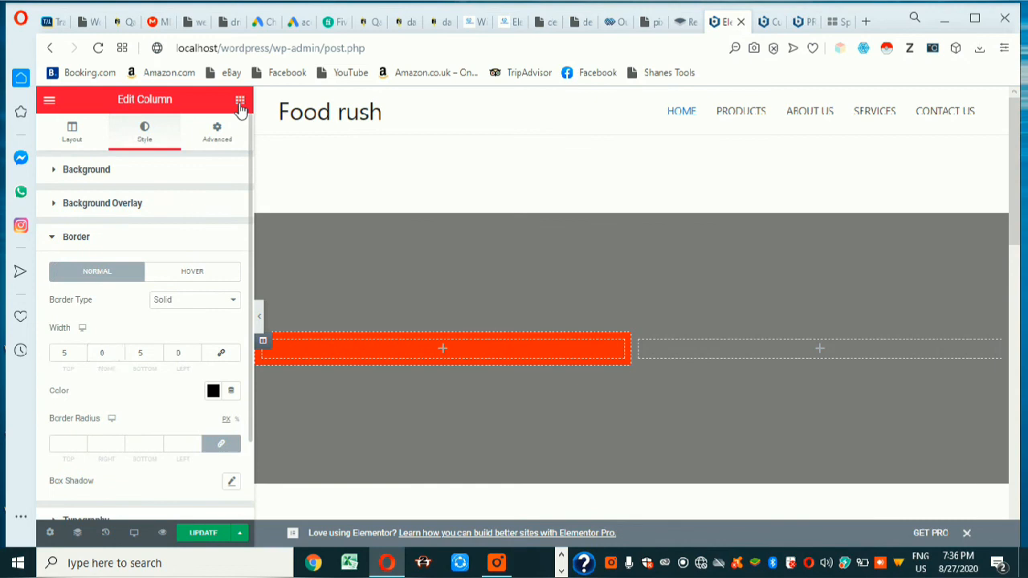
# Preview the top-and-bottom-only border with a Heading widget in the left column, and remove the widget.
pyautogui.moveTo(211, 251); pyautogui.dragTo(429, 351)
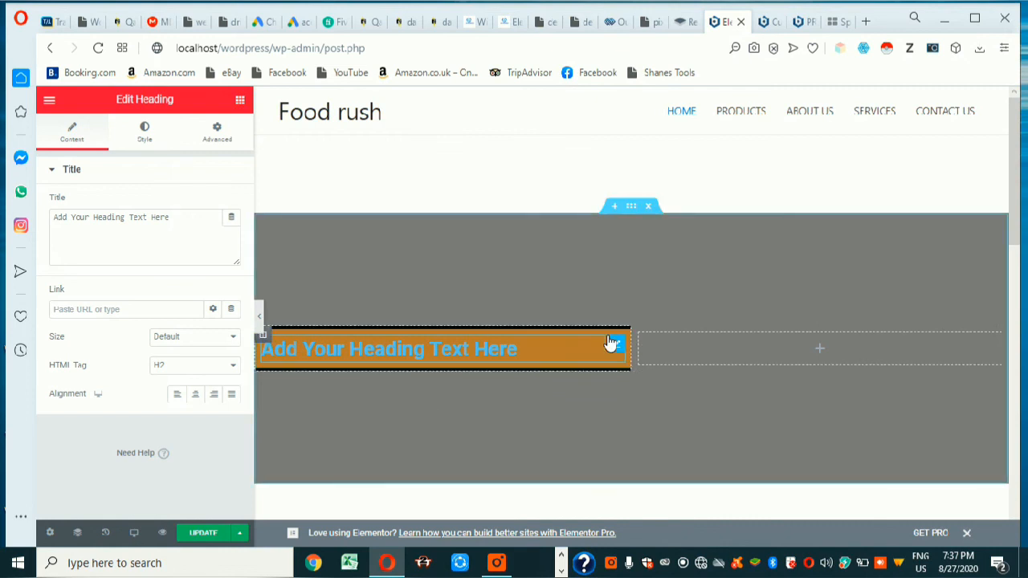
pyautogui.rightClick(614, 345)
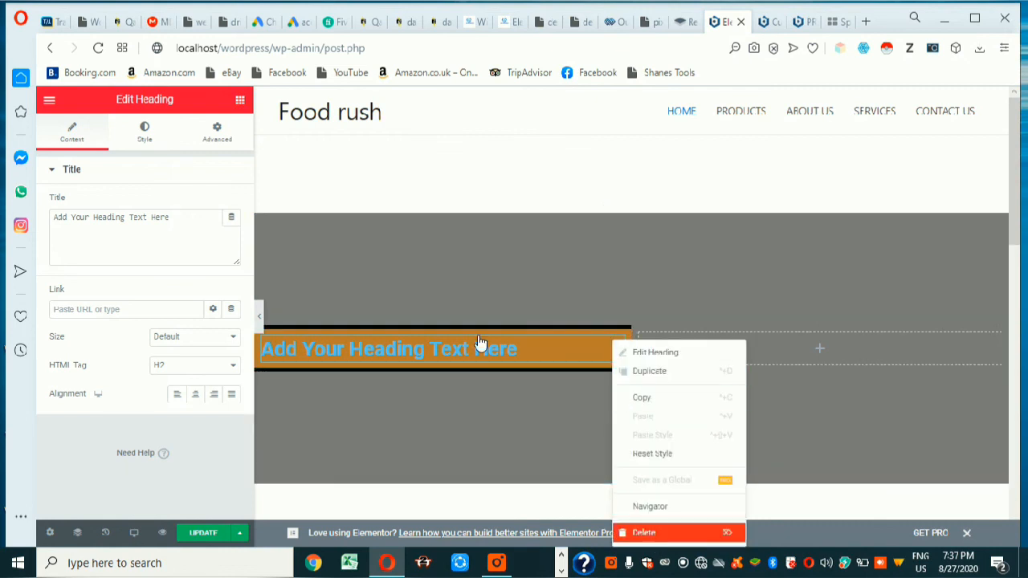
pyautogui.press('Delete')
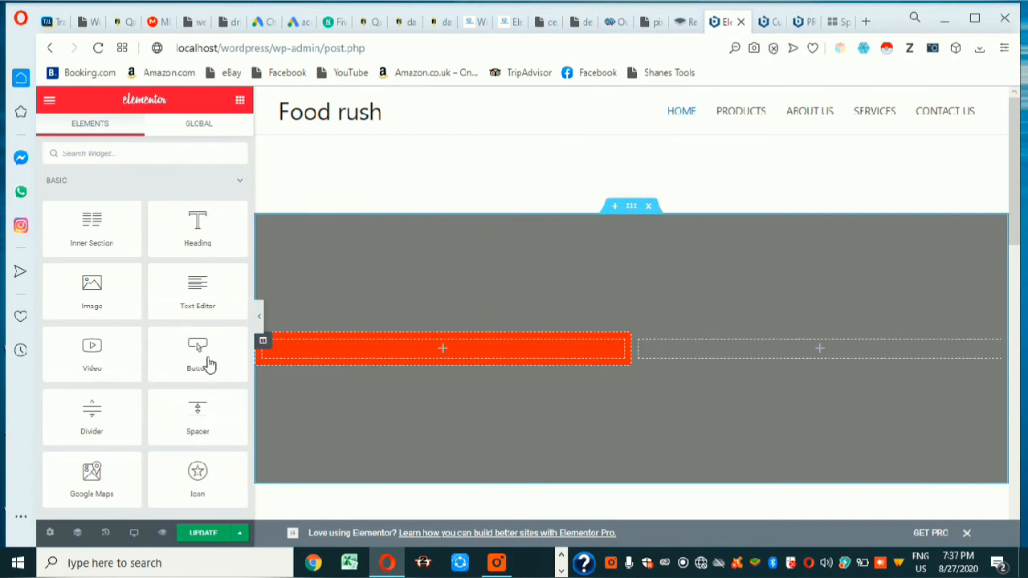
# Set the top border width of the left column to 15.
pyautogui.click(262, 342)
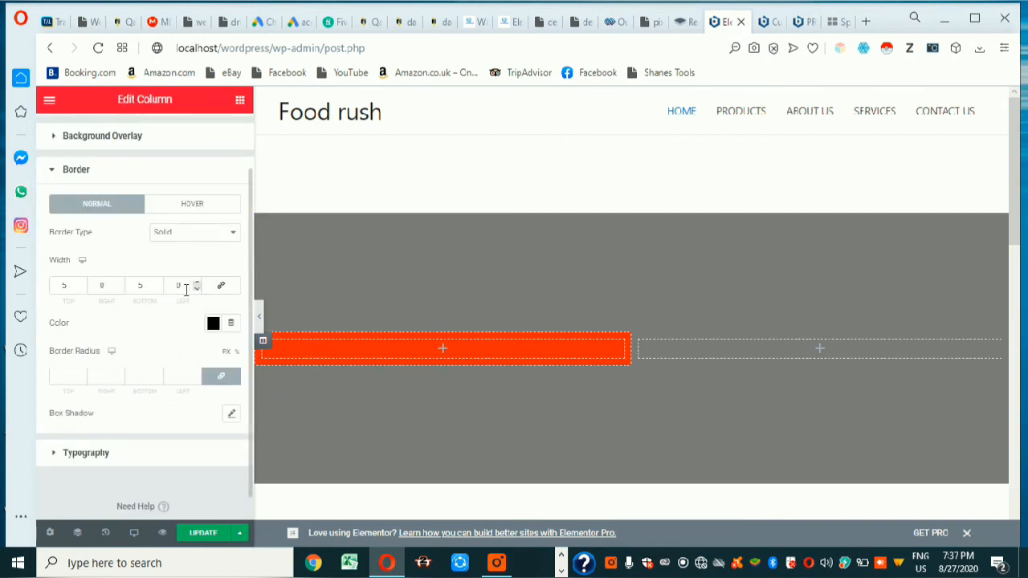
pyautogui.click(63, 285)
pyautogui.write('5')
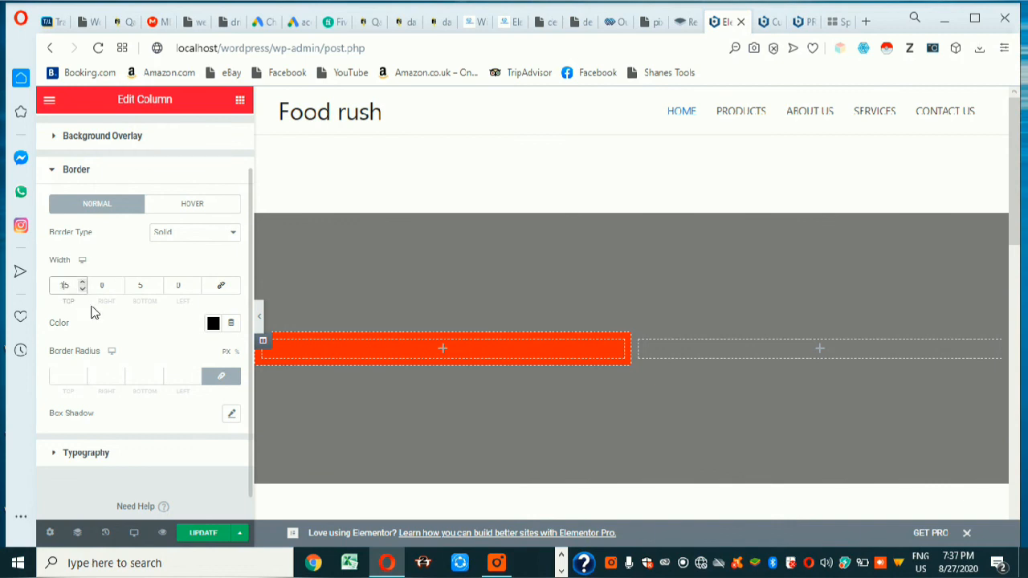
# Relink the left column's border width values and clear them on all sides.
pyautogui.click(222, 287)
pyautogui.click(149, 286)
pyautogui.press('BackSpace')
pyautogui.press('BackSpace')
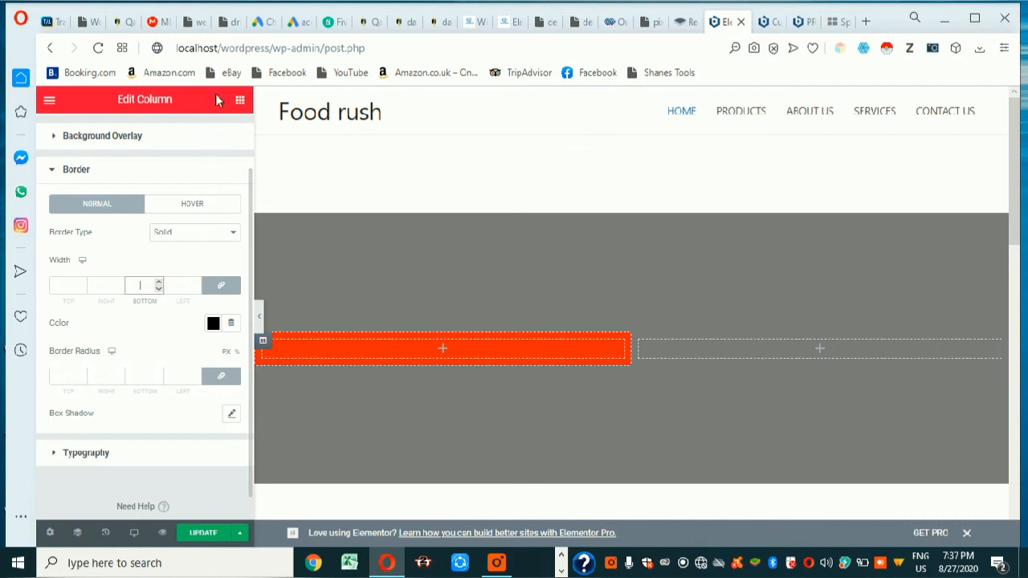
# Browse the full list of Elementor widgets, covering the Basic, Pro and General categories.
pyautogui.scroll(2, 202, 176)
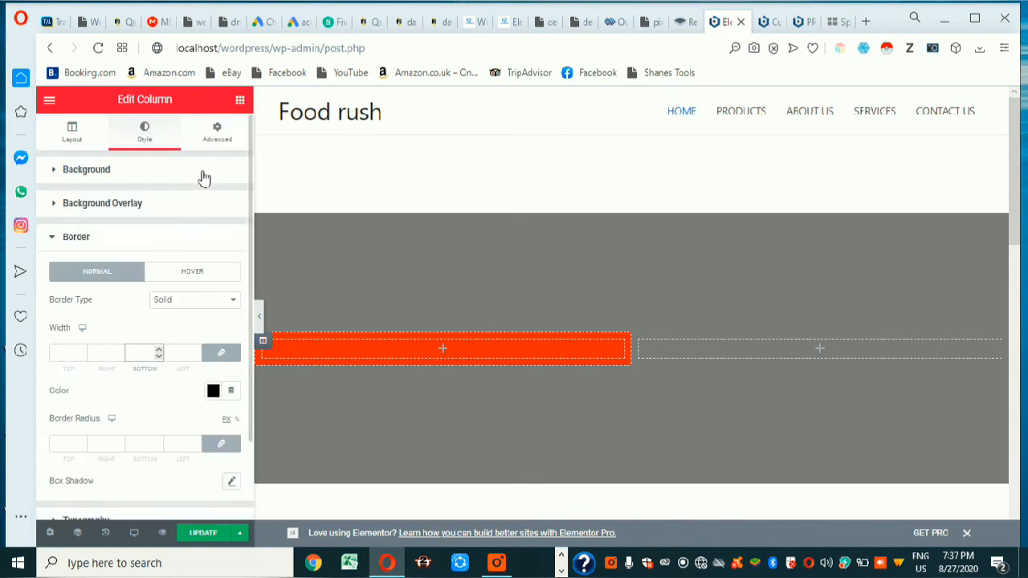
pyautogui.click(245, 105)
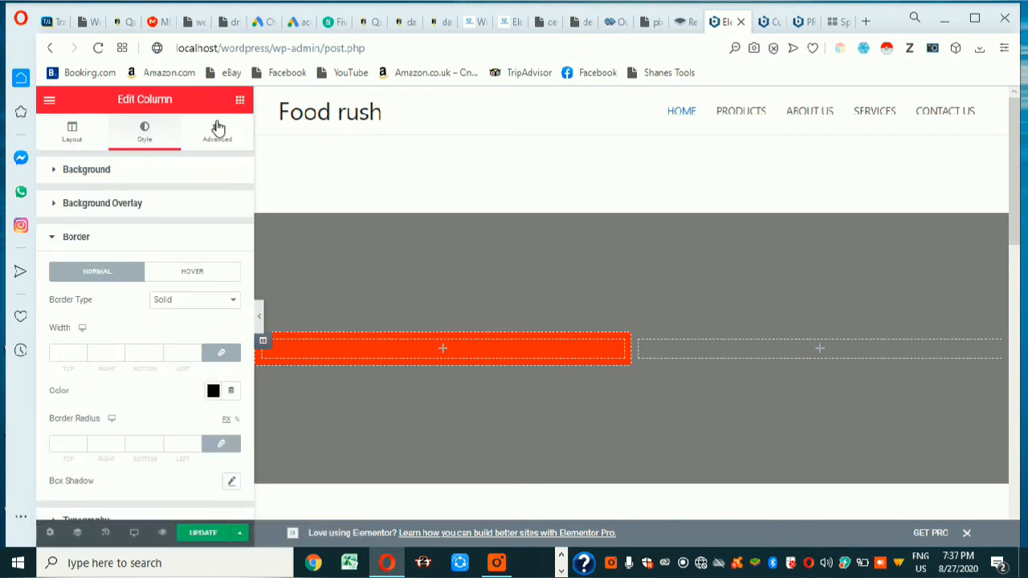
pyautogui.scroll(-2, 197, 255)
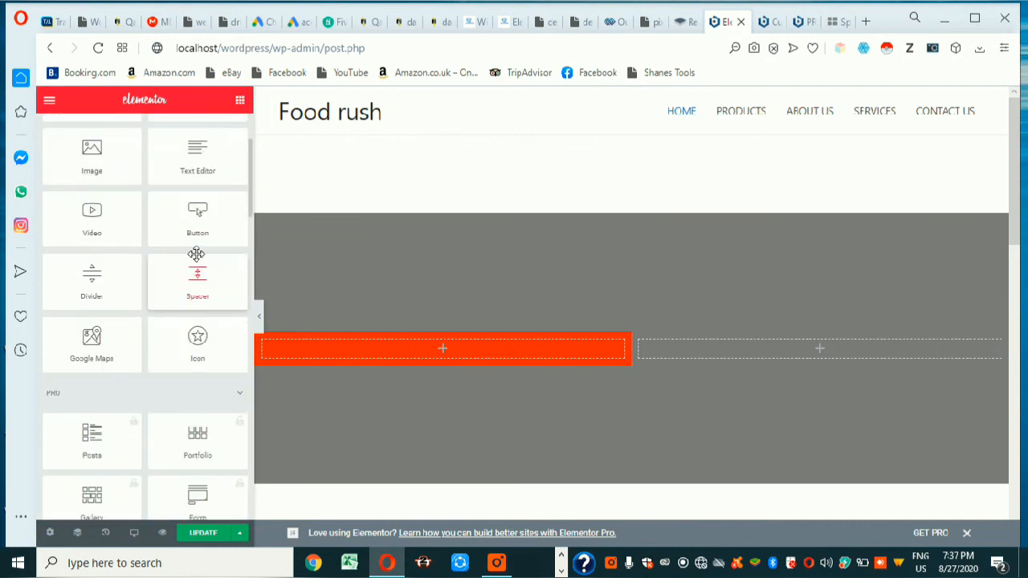
pyautogui.scroll(3, 197, 233)
pyautogui.scroll(-12, 198, 213)
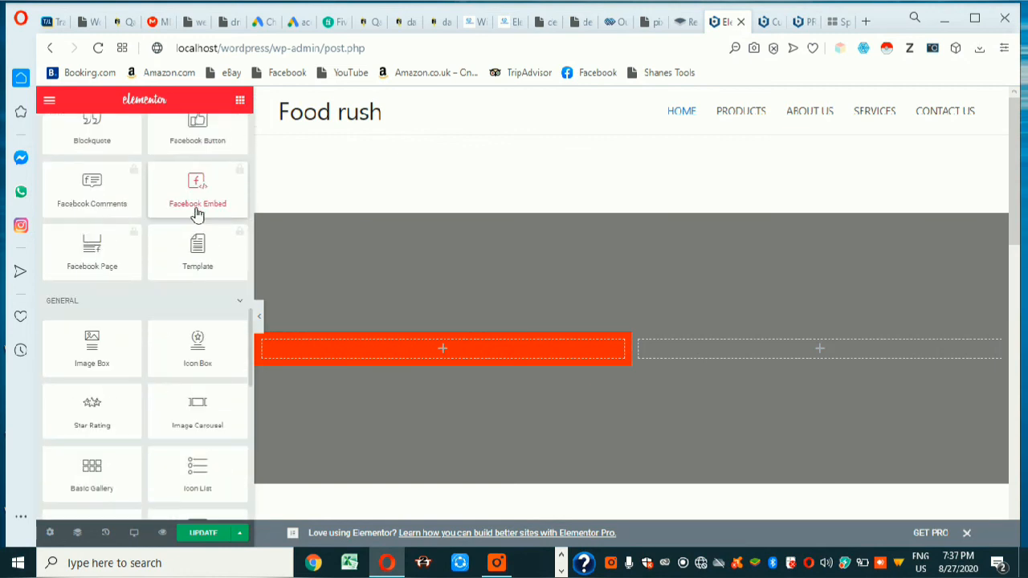
pyautogui.scroll(-6, 184, 356)
pyautogui.scroll(10, 184, 367)
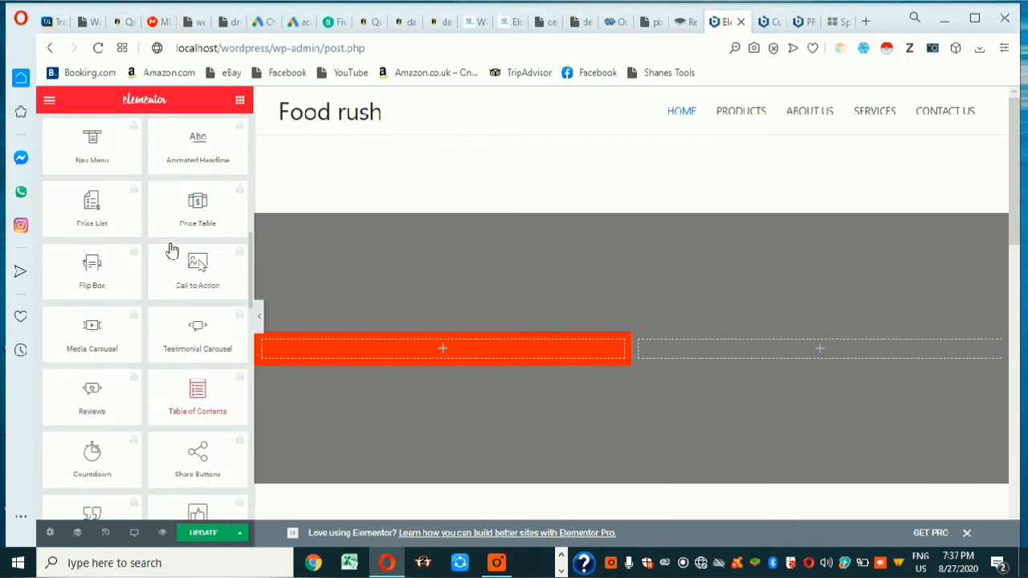
pyautogui.scroll(10, 171, 250)
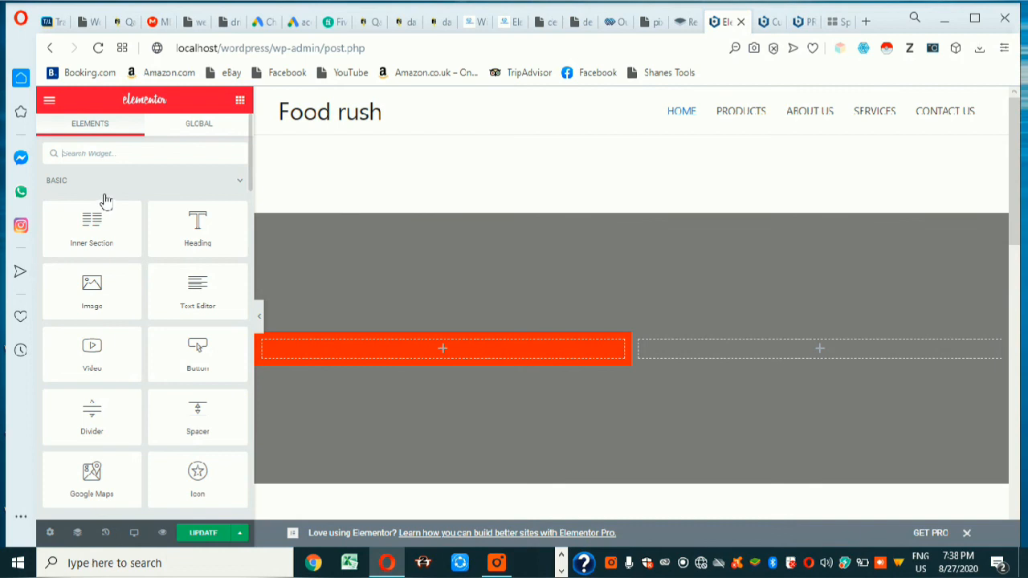
# Examine the Basic and locked Pro widgets, and view and dismiss the information about the Posts widget.
pyautogui.scroll(-1, 76, 189)
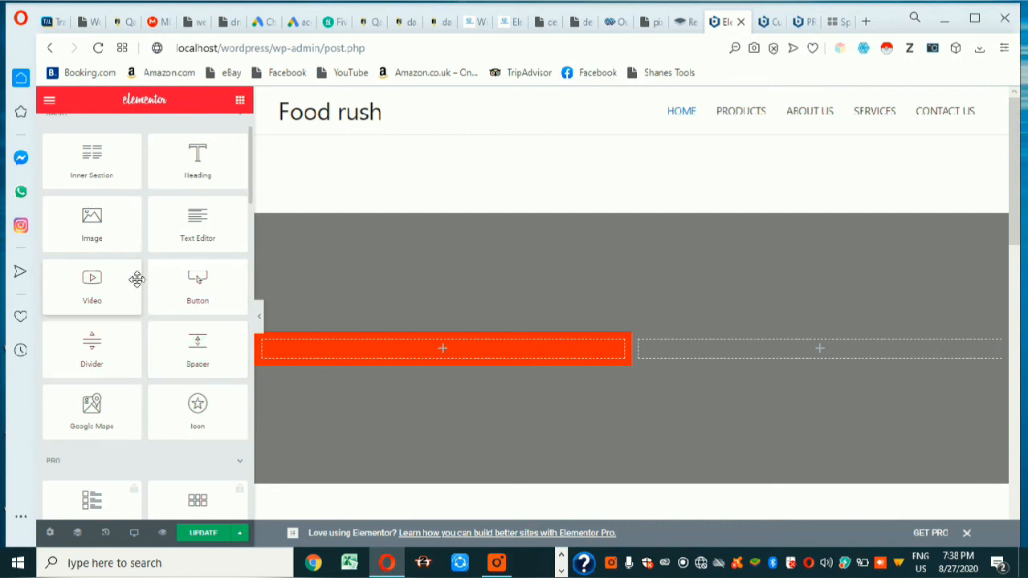
pyautogui.scroll(-2, 136, 286)
pyautogui.scroll(3, 136, 291)
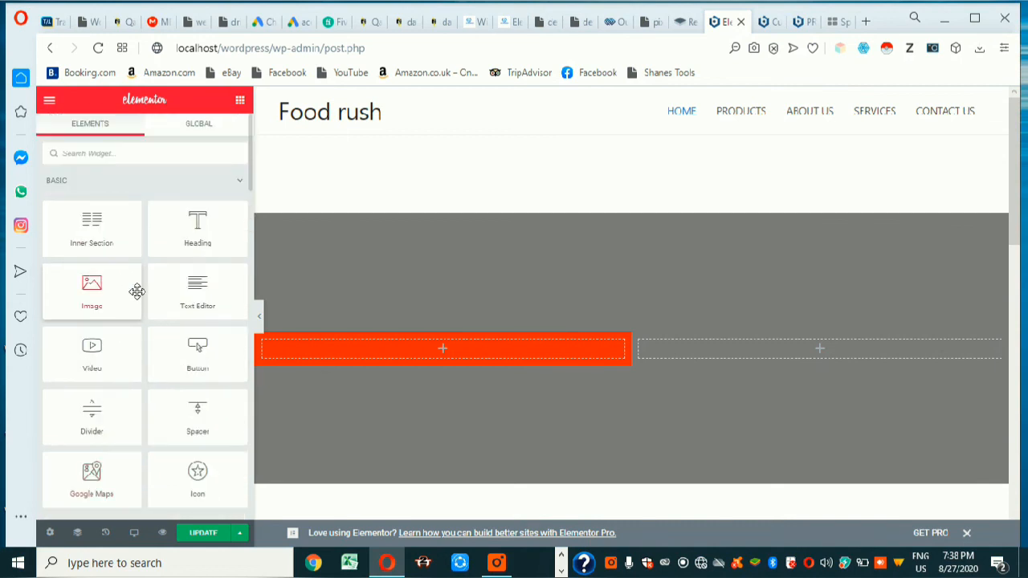
pyautogui.scroll(-3, 137, 291)
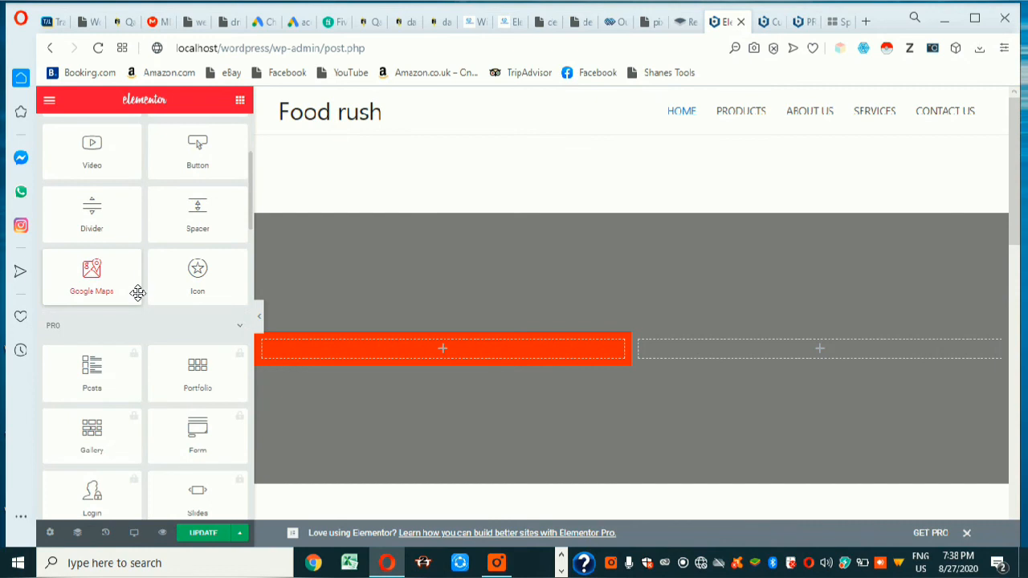
pyautogui.scroll(-1, 137, 293)
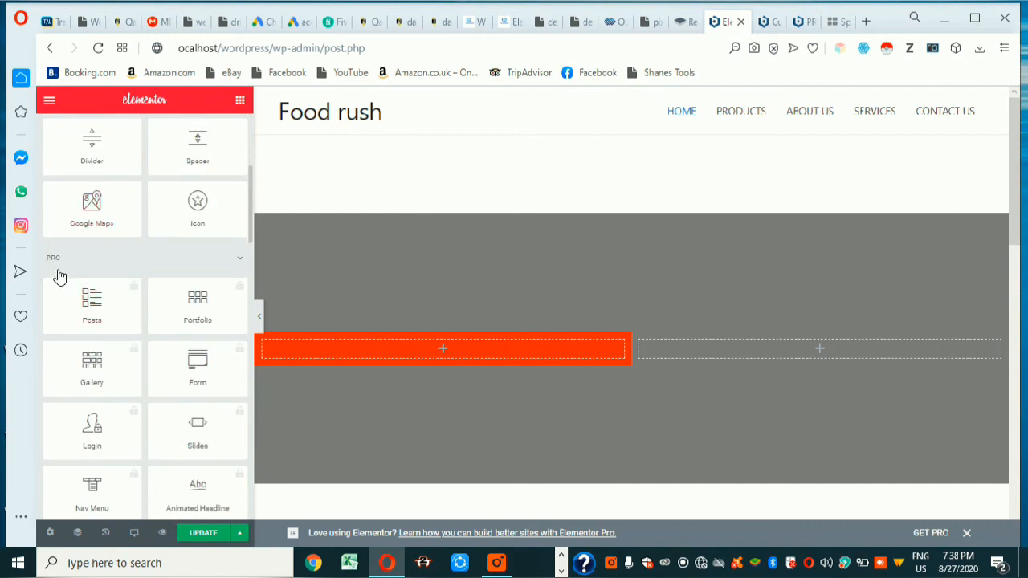
pyautogui.scroll(-1, 58, 275)
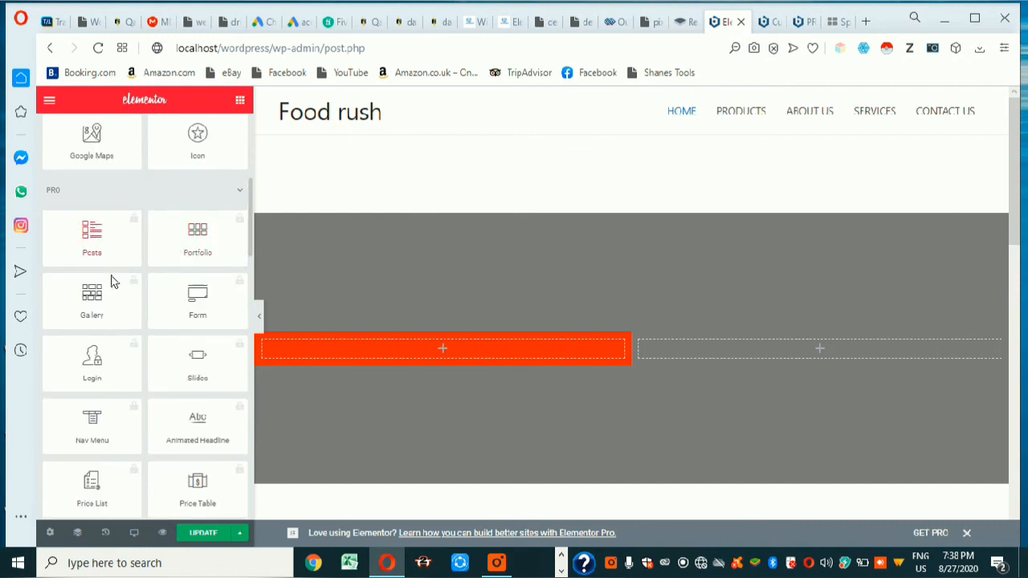
pyautogui.click(133, 246)
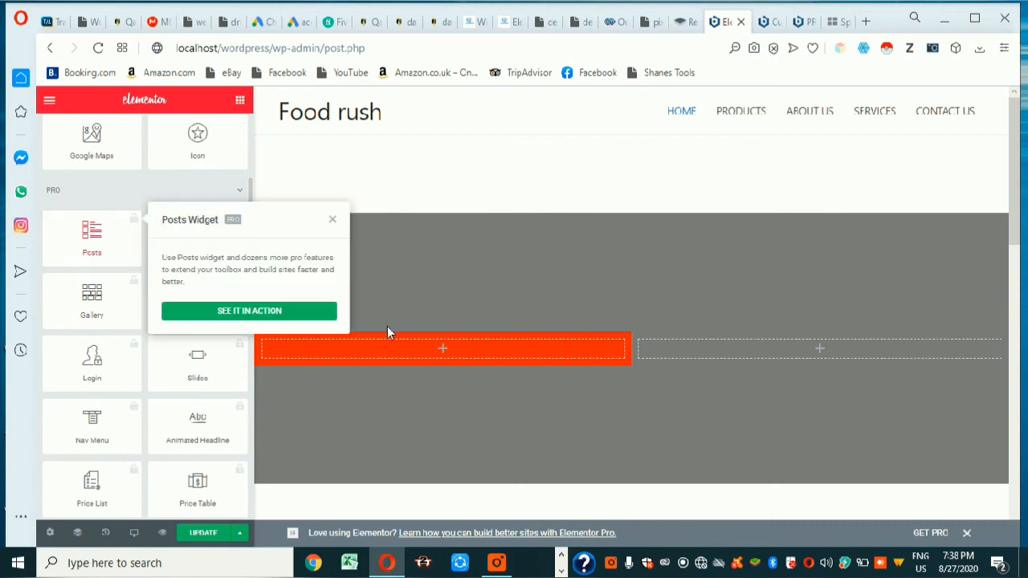
pyautogui.click(332, 219)
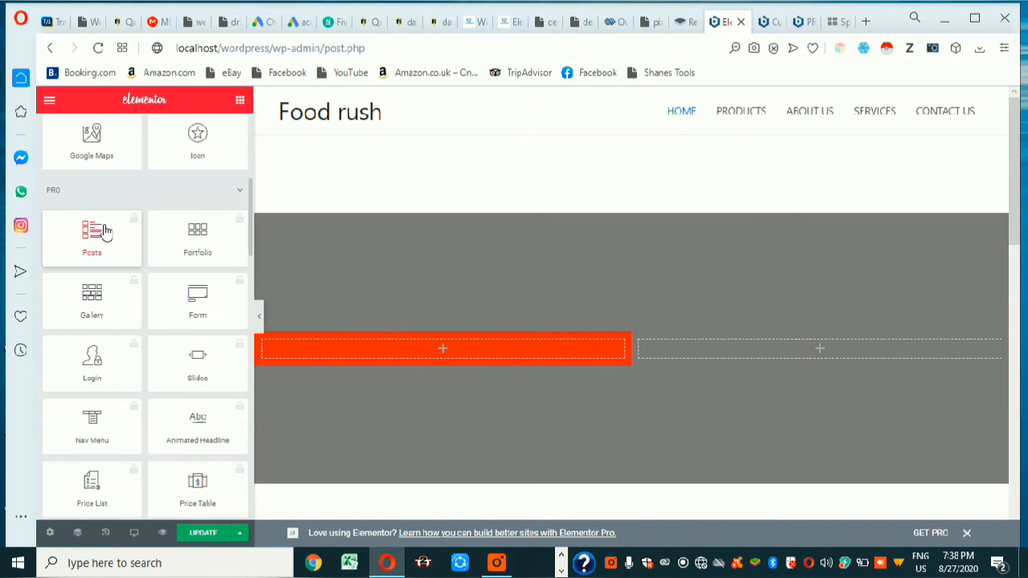
# Review the Basic widgets again, down to the start of the Pro category.
pyautogui.scroll(5, 104, 231)
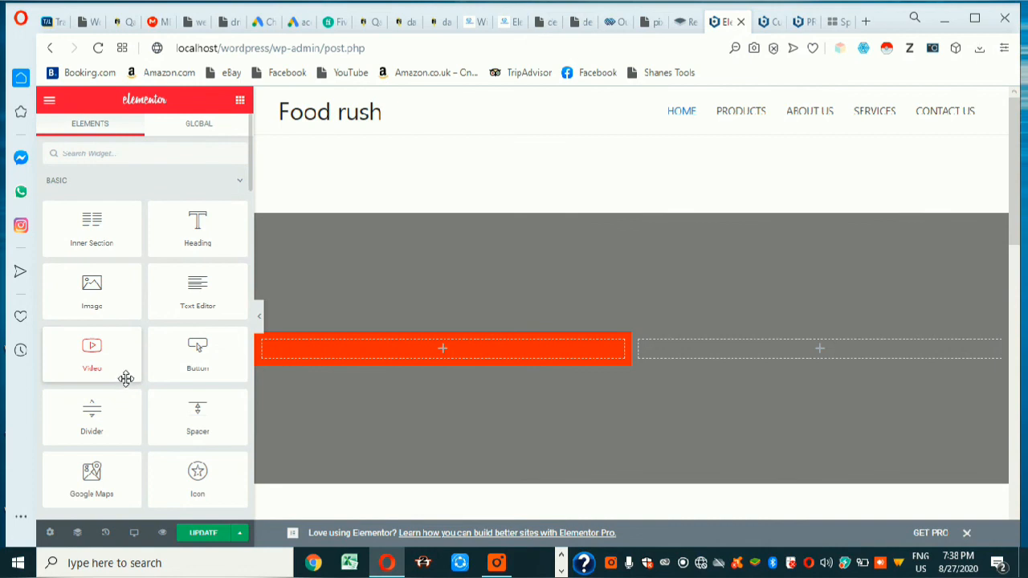
pyautogui.scroll(-2, 127, 379)
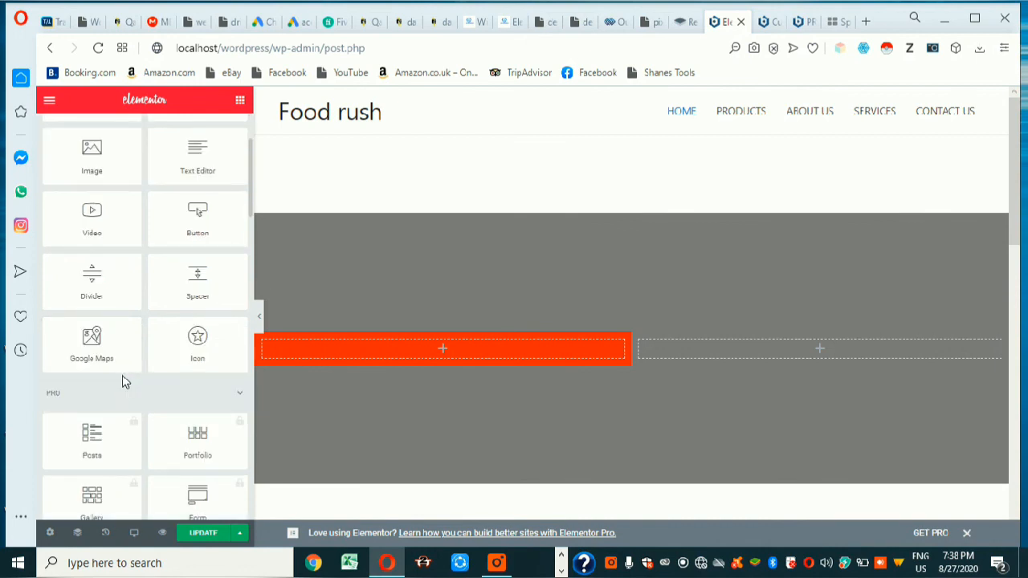
pyautogui.scroll(-1, 127, 379)
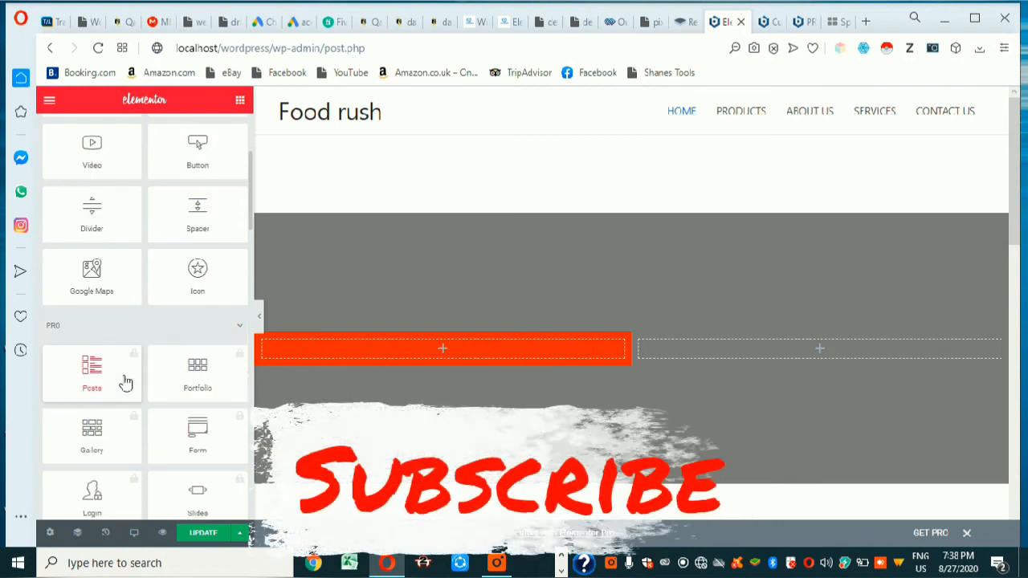